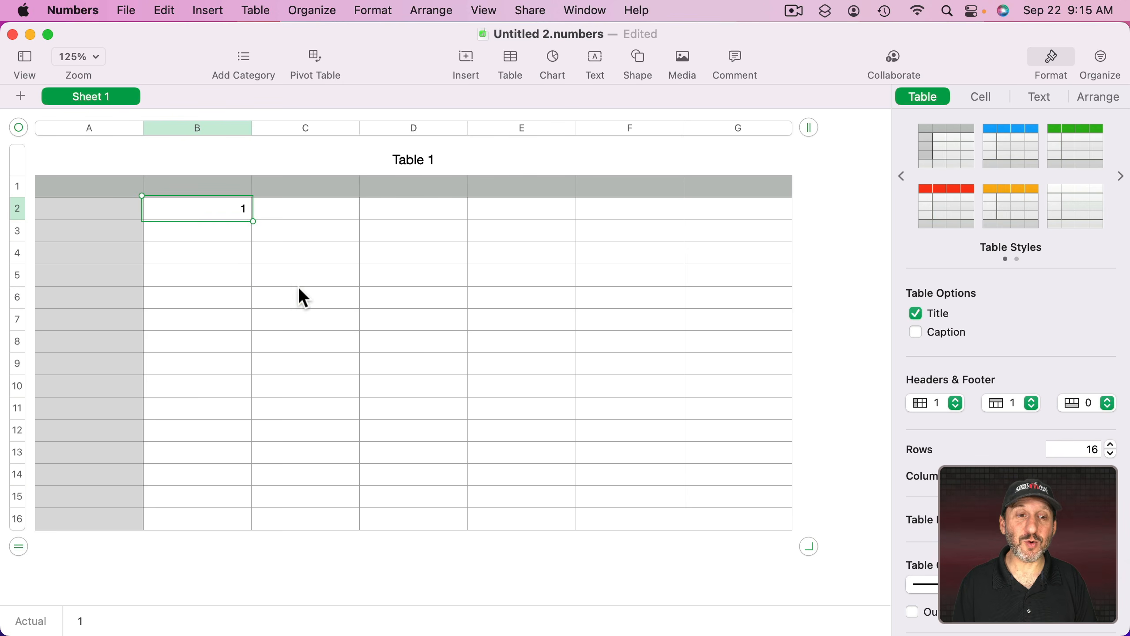
# Try pasting the copied value 1 into the single cell C6.
pyautogui.click(302, 292)
pyautogui.write('1')
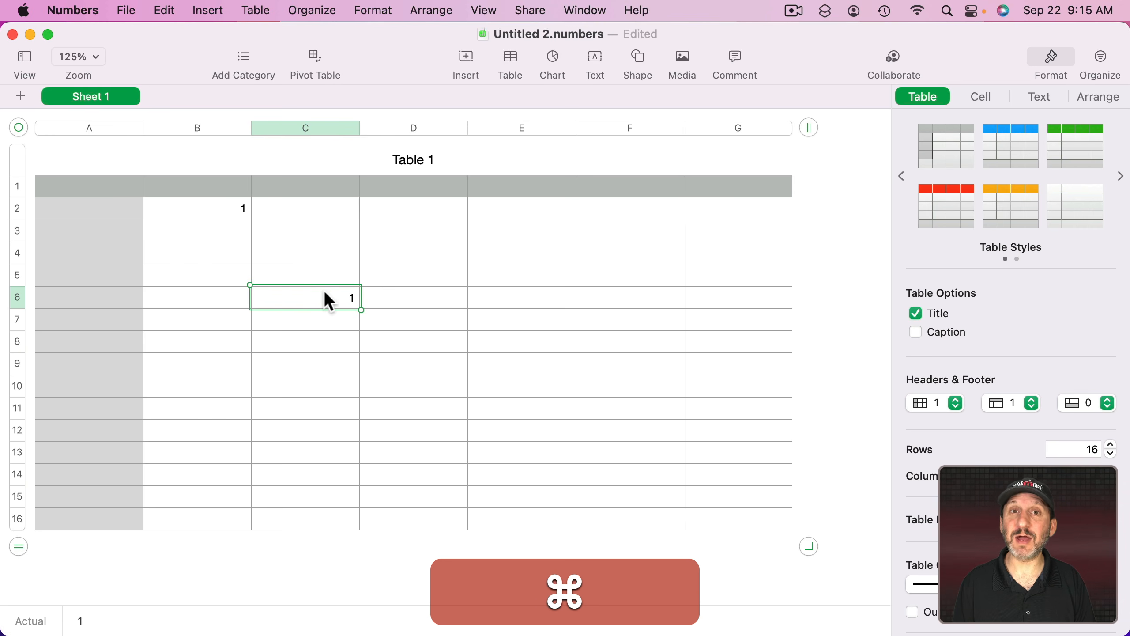
pyautogui.press('super+z')
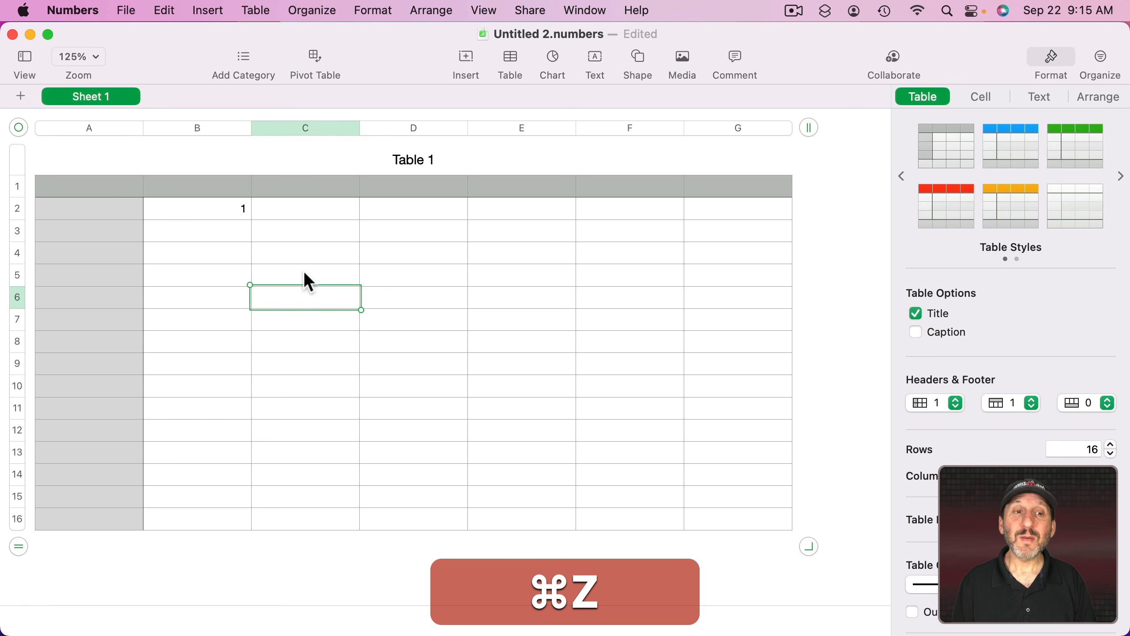
pyautogui.press('super+Return')
# Select cells B3 through B16 and paste the copied value 1 into all of them.
pyautogui.click(222, 231)
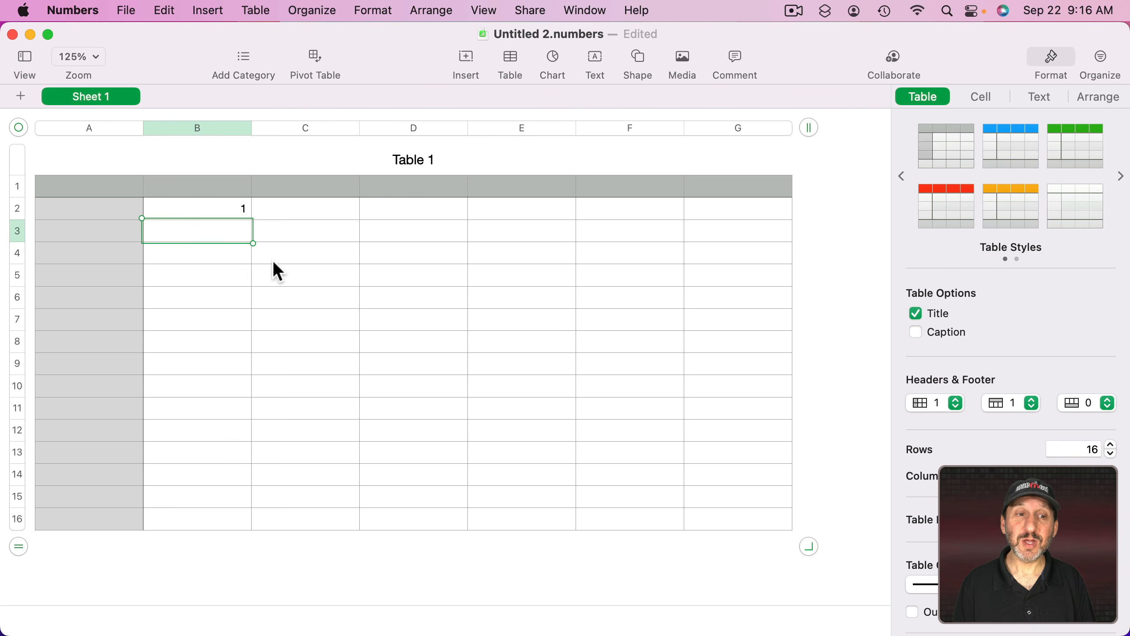
pyautogui.moveTo(253, 243); pyautogui.dragTo(241, 523)
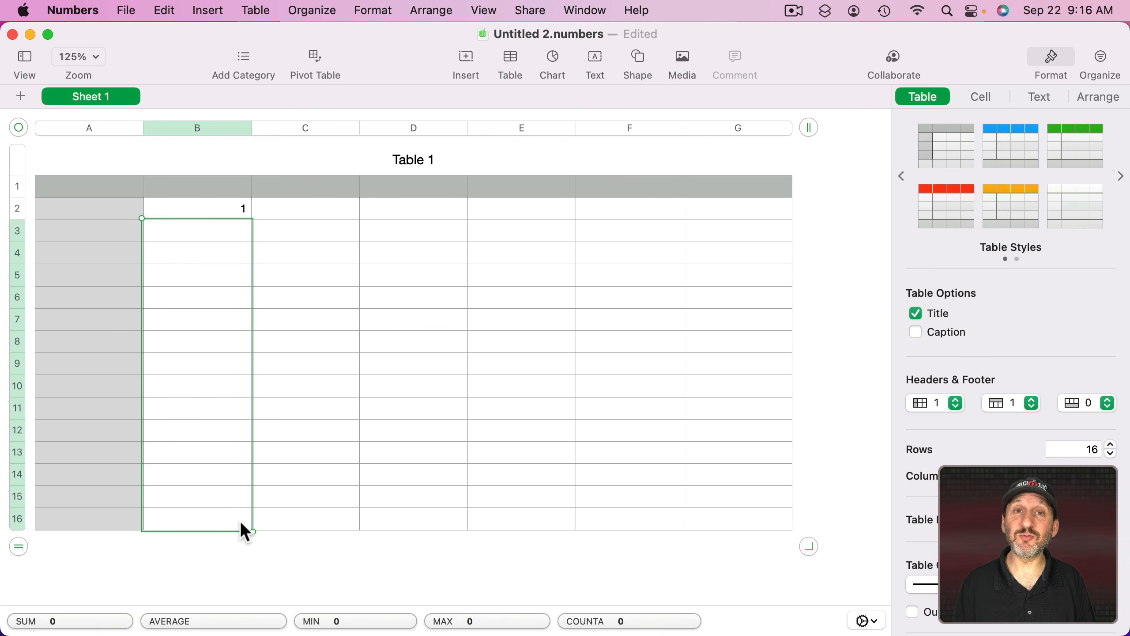
pyautogui.click(286, 298)
pyautogui.click(228, 235)
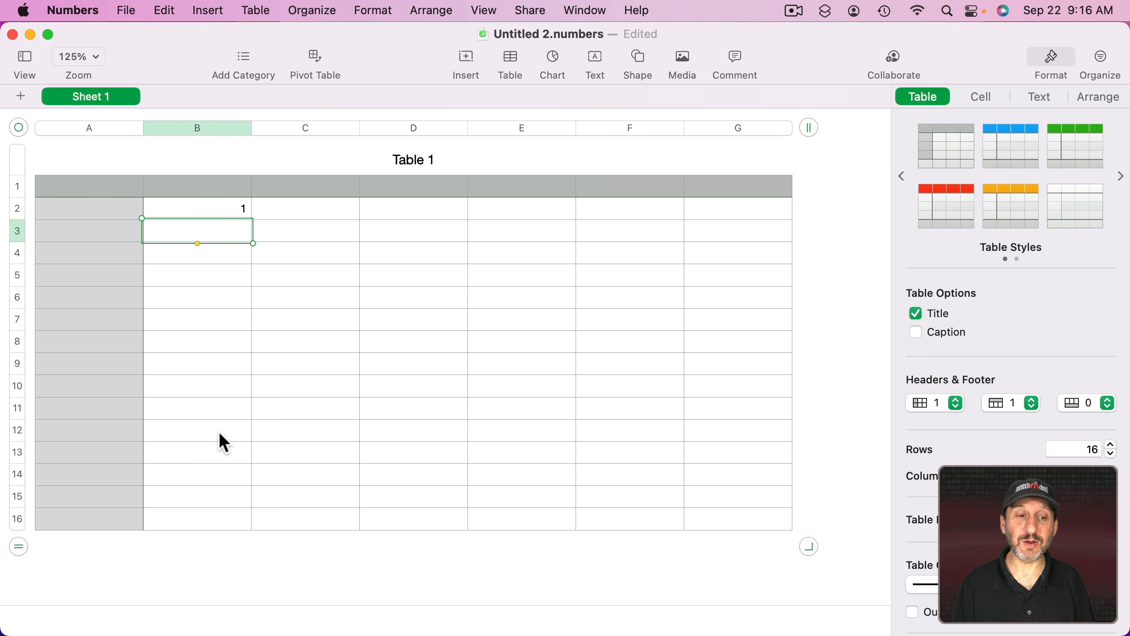
pyautogui.keyDown('shift'); pyautogui.click(203, 519); pyautogui.keyUp('shift')
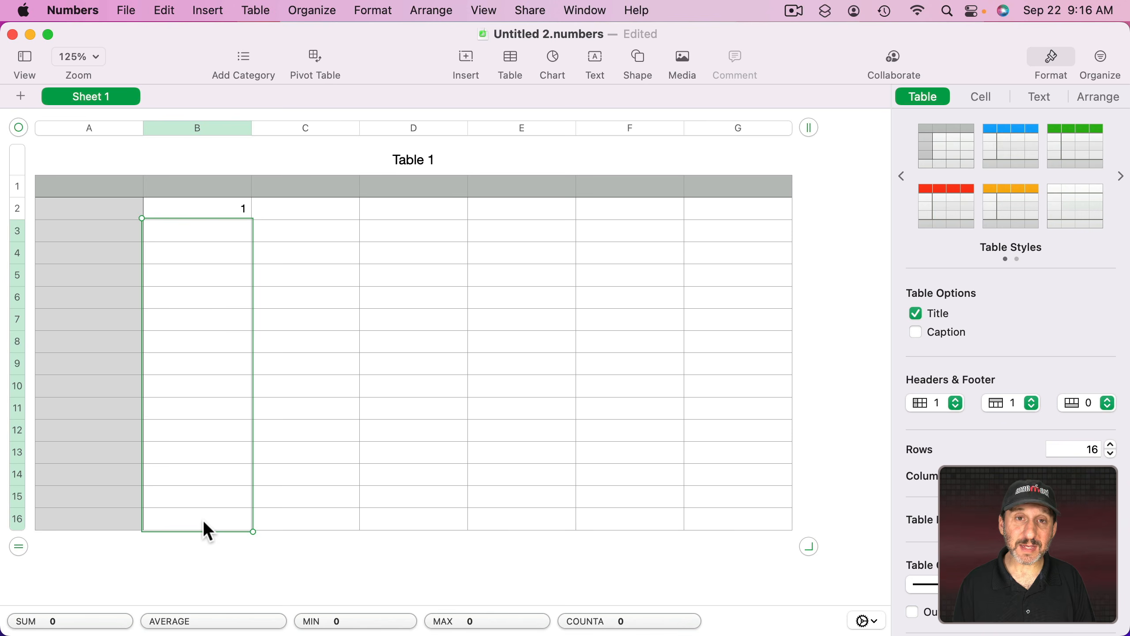
pyautogui.press('super+v')
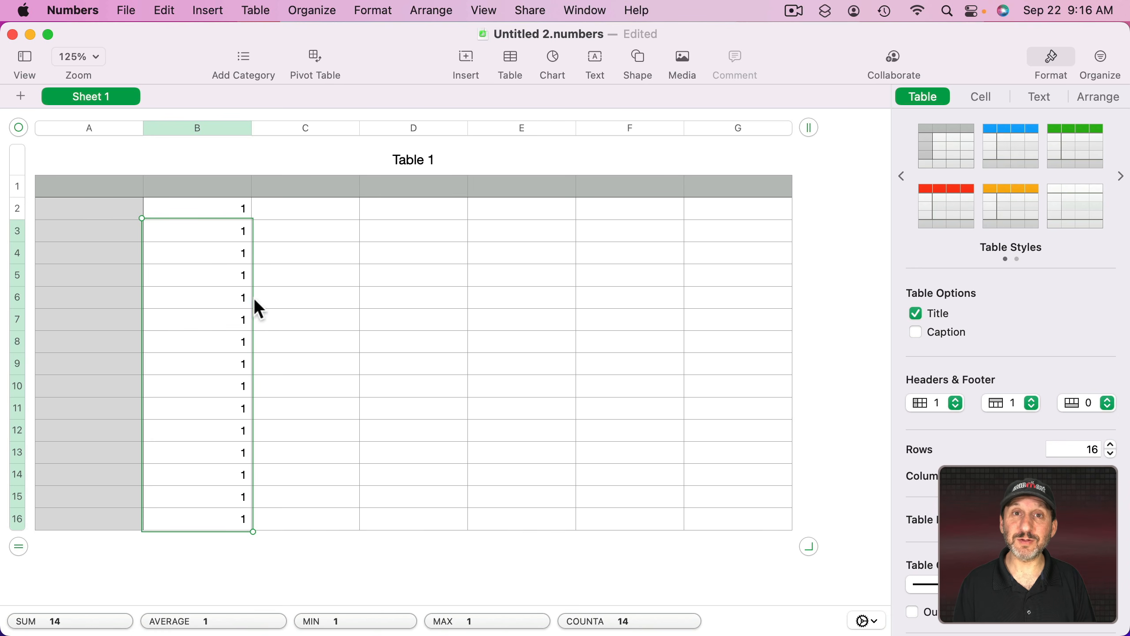
# Try pasting the copied value 1 into all body cells of column D, and undo the last two pastes.
pyautogui.click(201, 127)
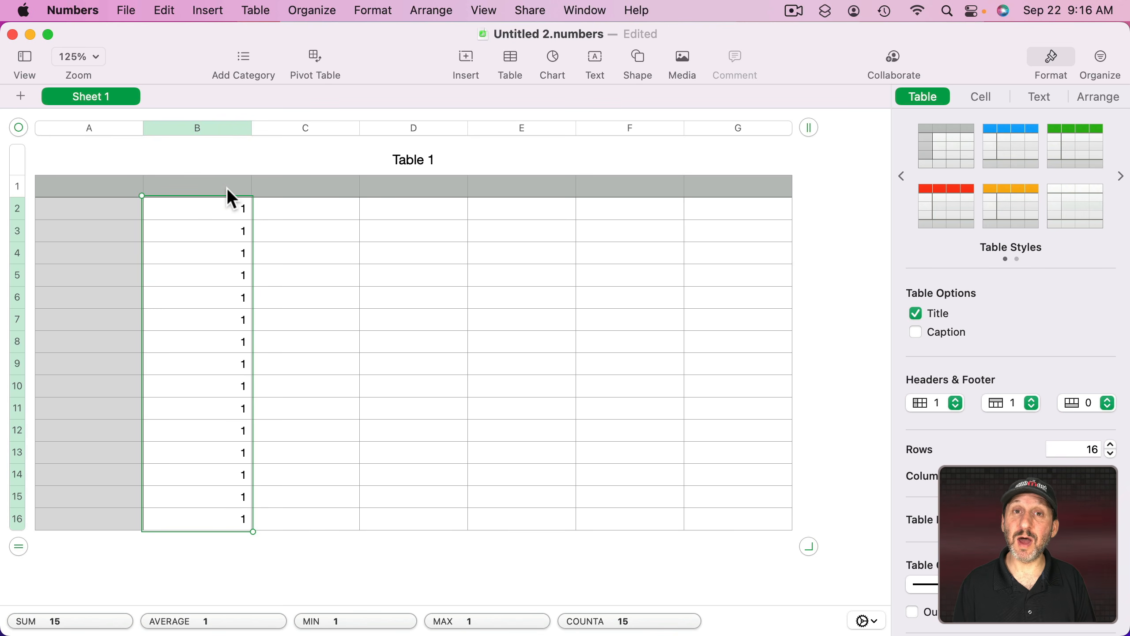
pyautogui.click(18, 254)
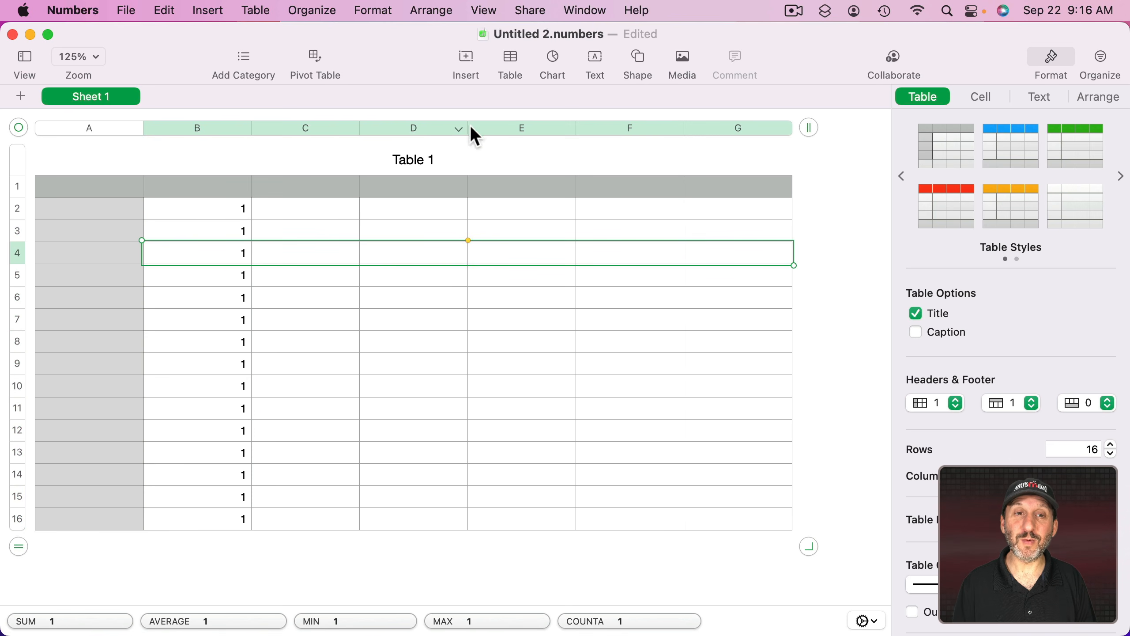
pyautogui.click(427, 134)
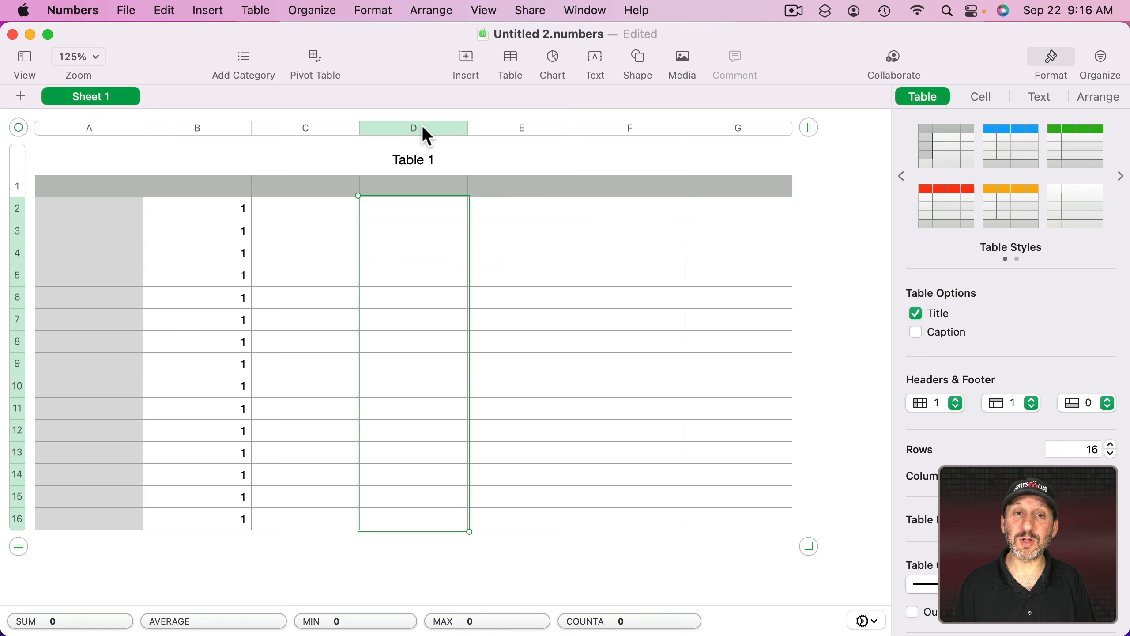
pyautogui.press('super+v')
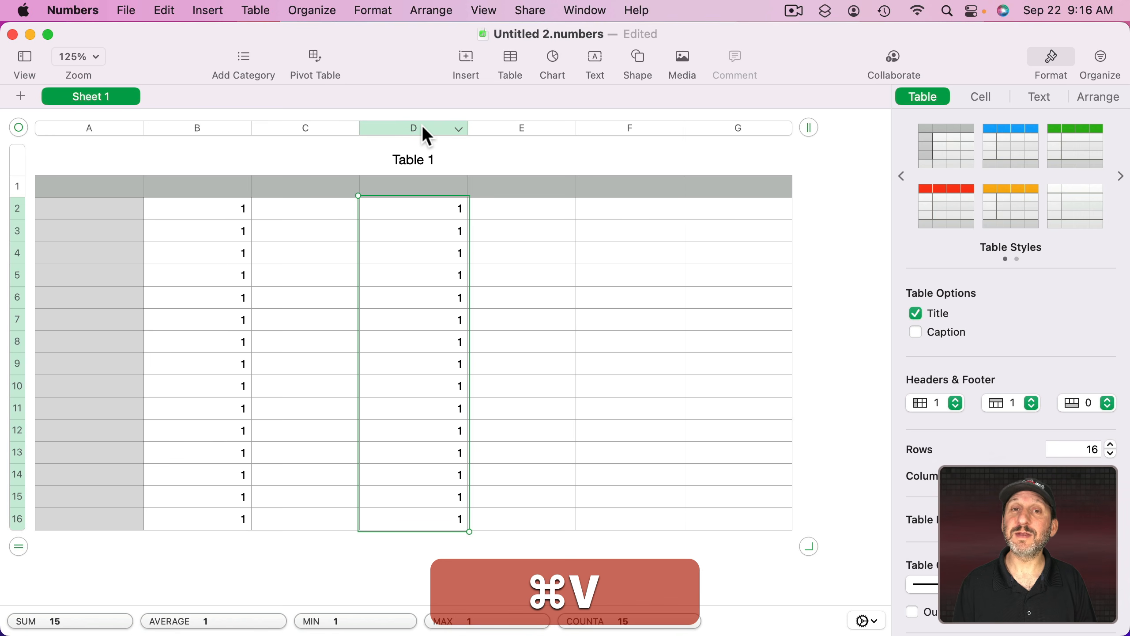
pyautogui.press('super+z')
pyautogui.press('super+z')
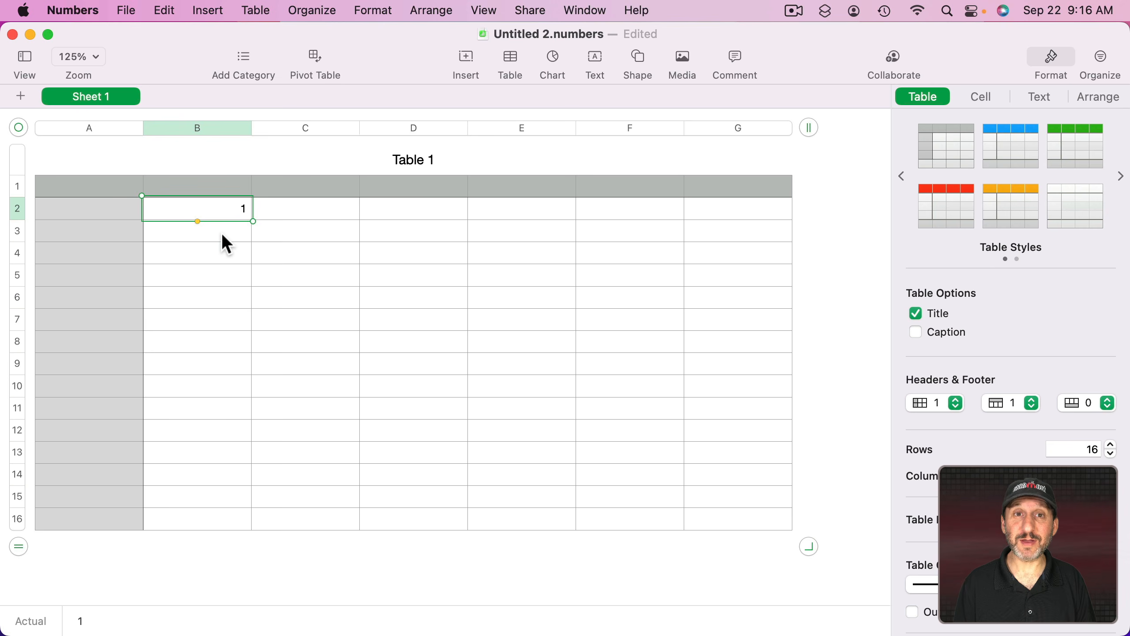
# Enter 2 in cell B3 and 3 in cell B4.
pyautogui.click(224, 235)
pyautogui.write('2')
pyautogui.press('Return')
pyautogui.write('3')
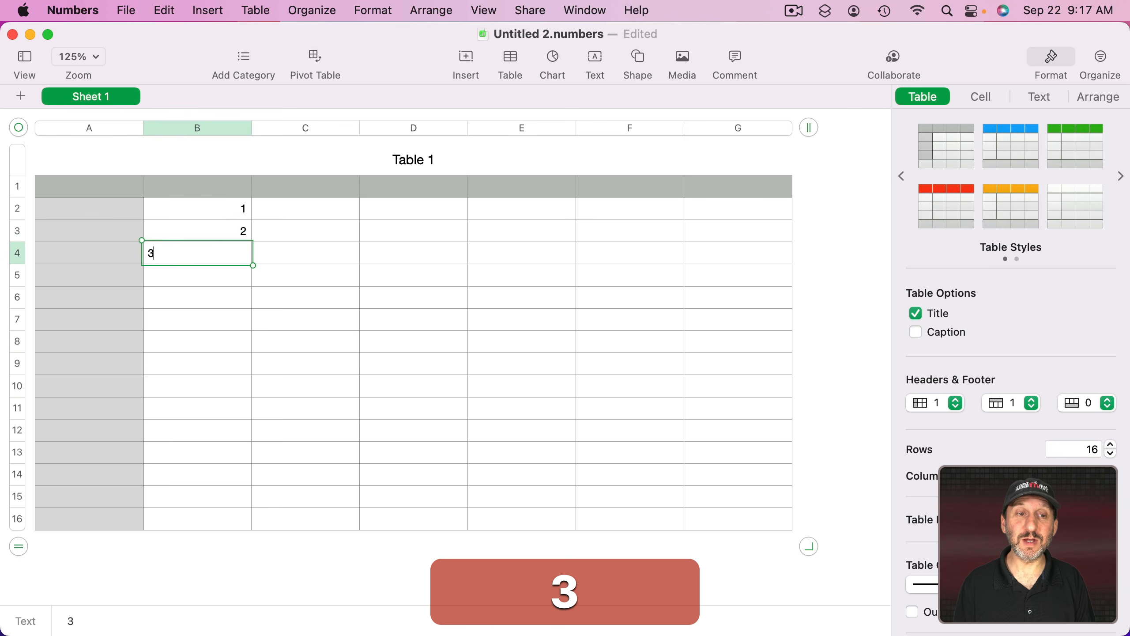
# Copy cells B2 through B4 and try pasting them starting at cell D6.
pyautogui.click(236, 215)
pyautogui.keyDown('shift'); pyautogui.click(226, 249); pyautogui.keyUp('shift')
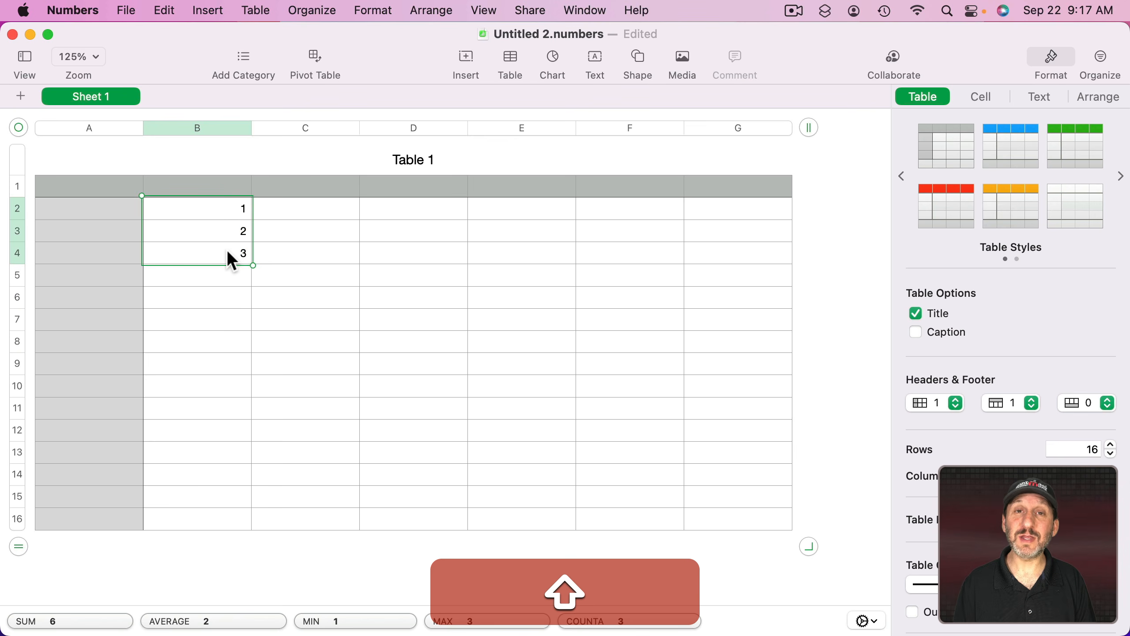
pyautogui.press('super+c')
pyautogui.click(428, 292)
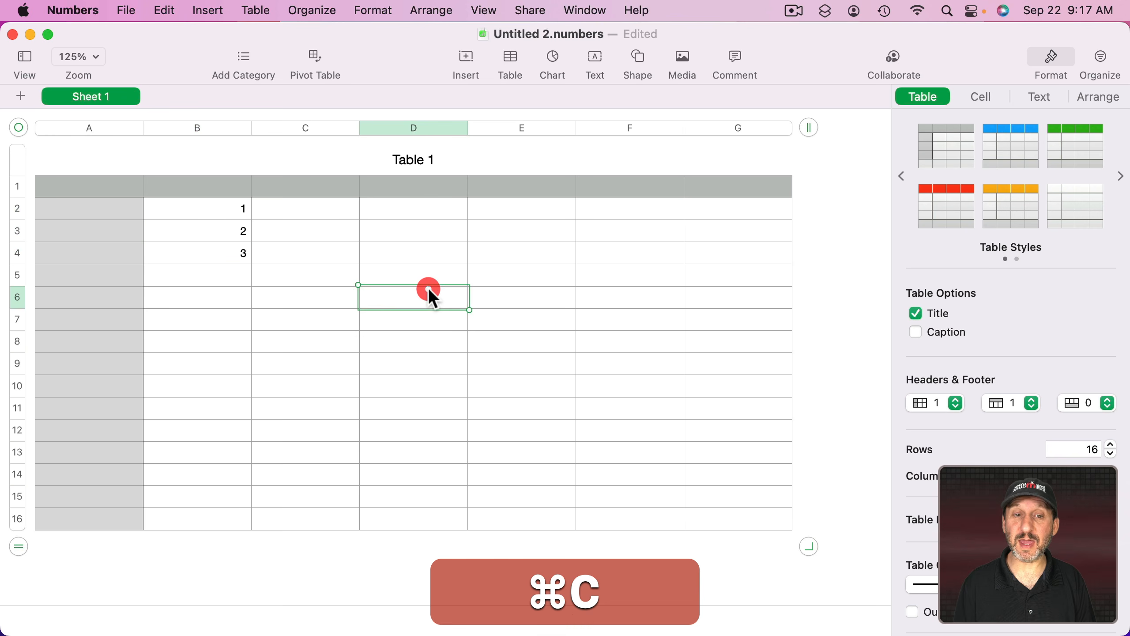
pyautogui.press('super+v')
pyautogui.press('super+z')
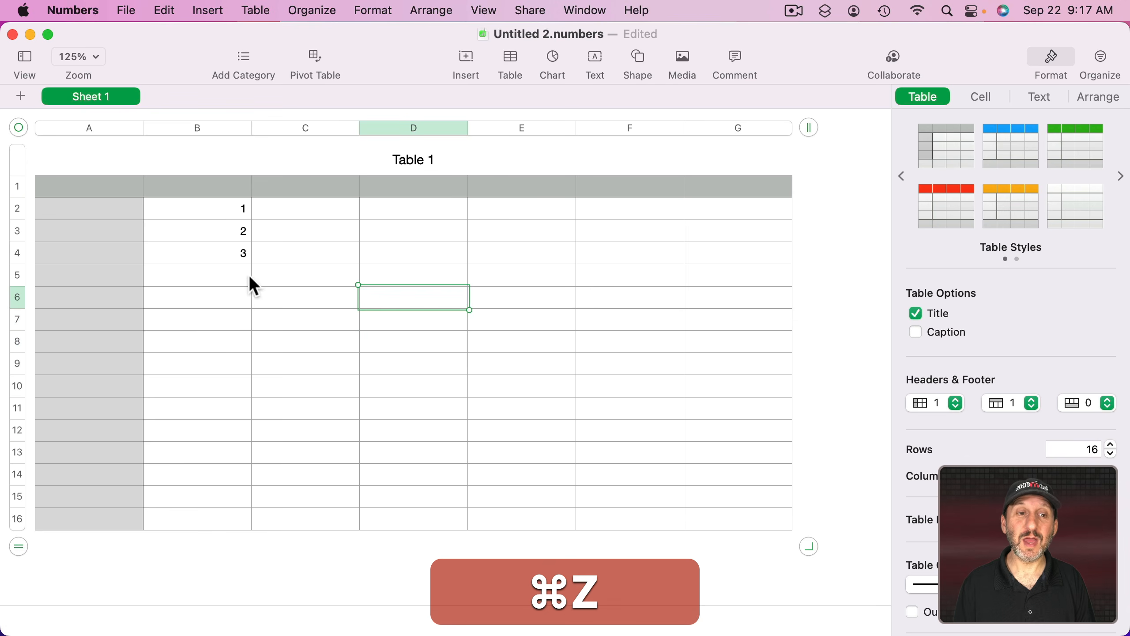
# Fill cells B5 through B16 by pasting the copied three-cell block over the whole range.
pyautogui.click(213, 282)
pyautogui.keyDown('shift'); pyautogui.click(187, 520); pyautogui.keyUp('shift')
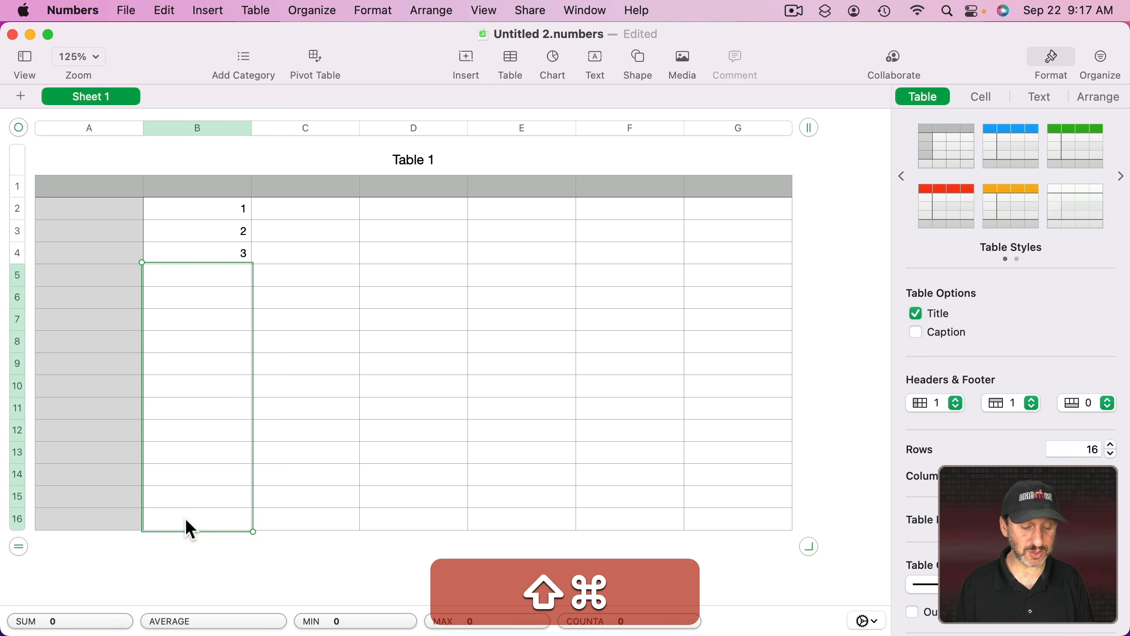
pyautogui.press('super+v')
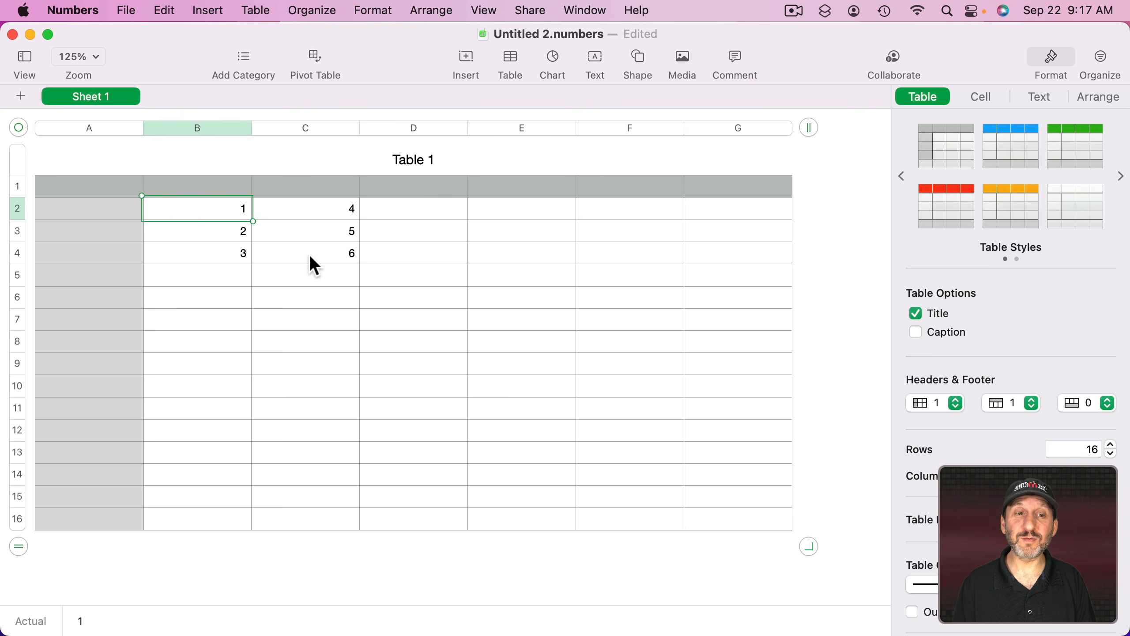
# Copy the block B2 through C4 and paste it across the range D5 through G13.
pyautogui.keyDown('shift'); pyautogui.click(323, 259); pyautogui.keyUp('shift')
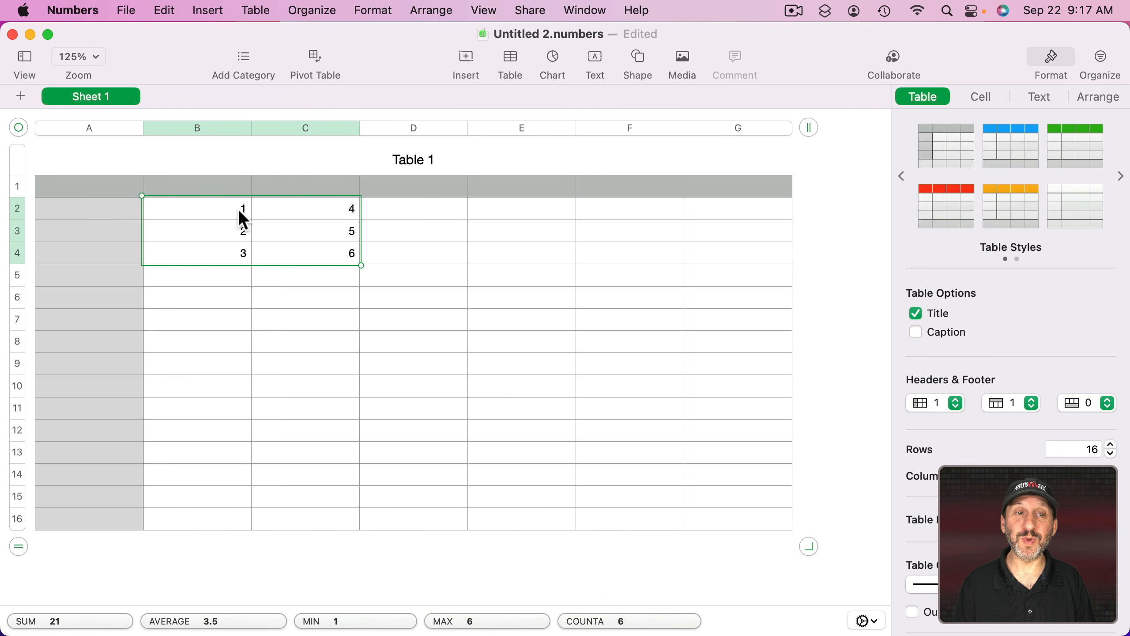
pyautogui.press('super+c')
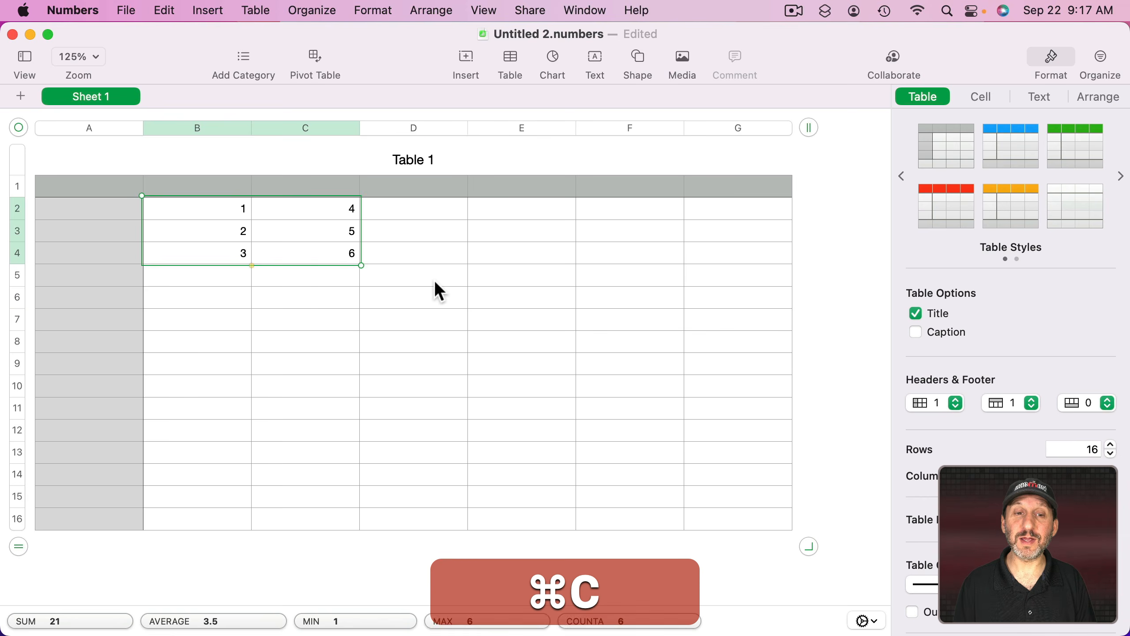
pyautogui.click(414, 280)
pyautogui.keyDown('shift'); pyautogui.click(740, 446); pyautogui.keyUp('shift')
pyautogui.press('shift+super+v')
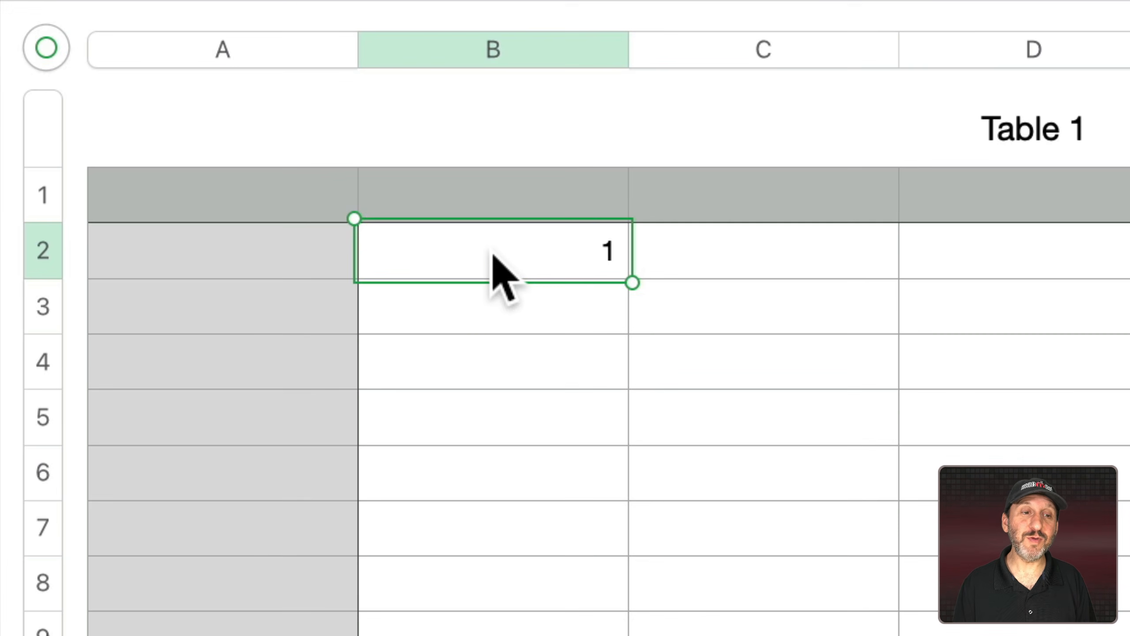
# Try autofilling the value in B2 down through B16, and across row 2 through G2.
pyautogui.moveTo(217, 222)
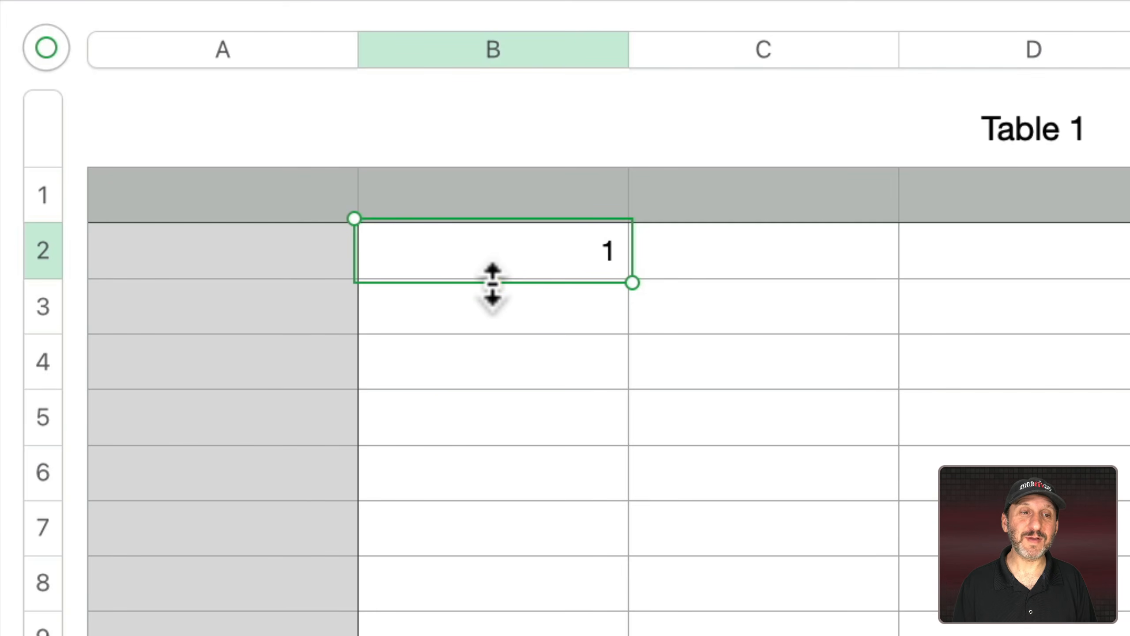
pyautogui.moveTo(492, 283); pyautogui.dragTo(210, 517)
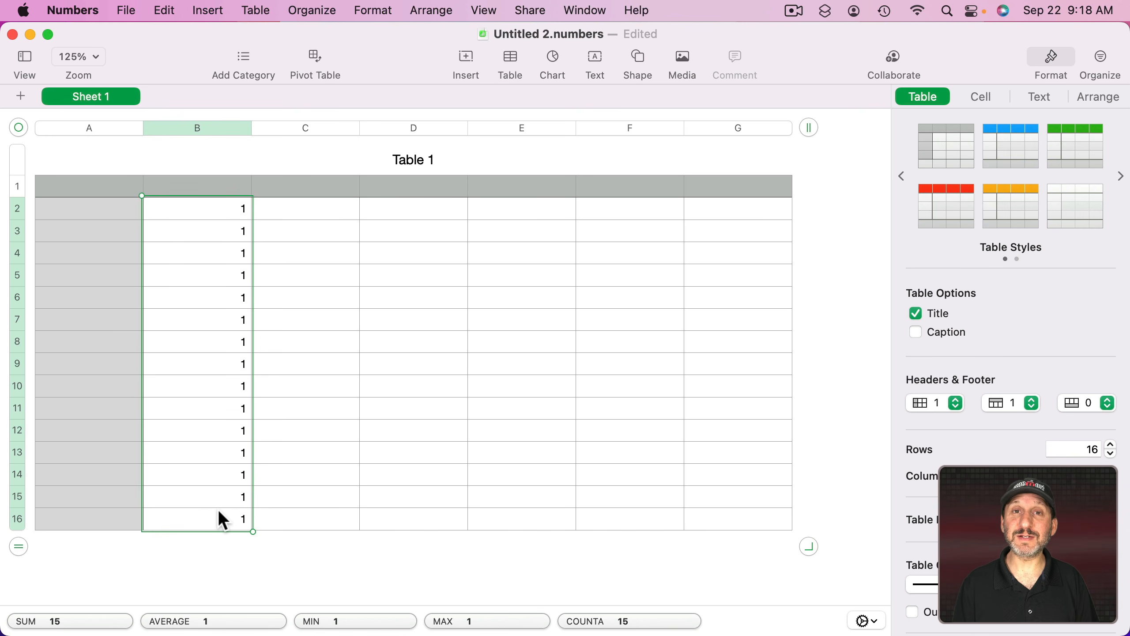
pyautogui.press('super+z')
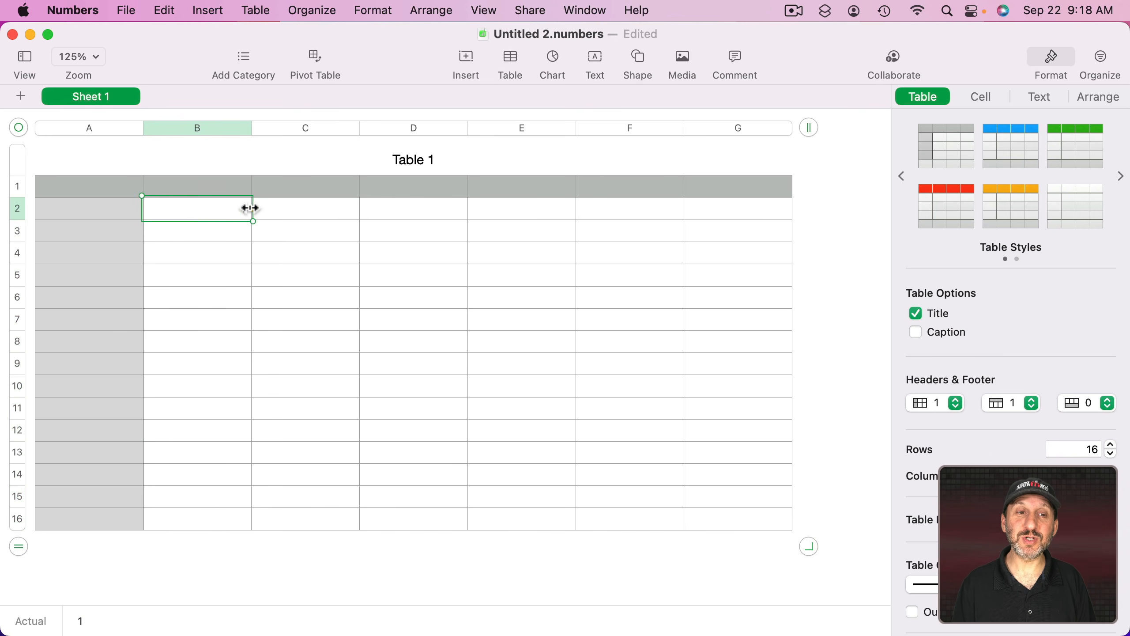
pyautogui.moveTo(250, 208); pyautogui.dragTo(731, 214)
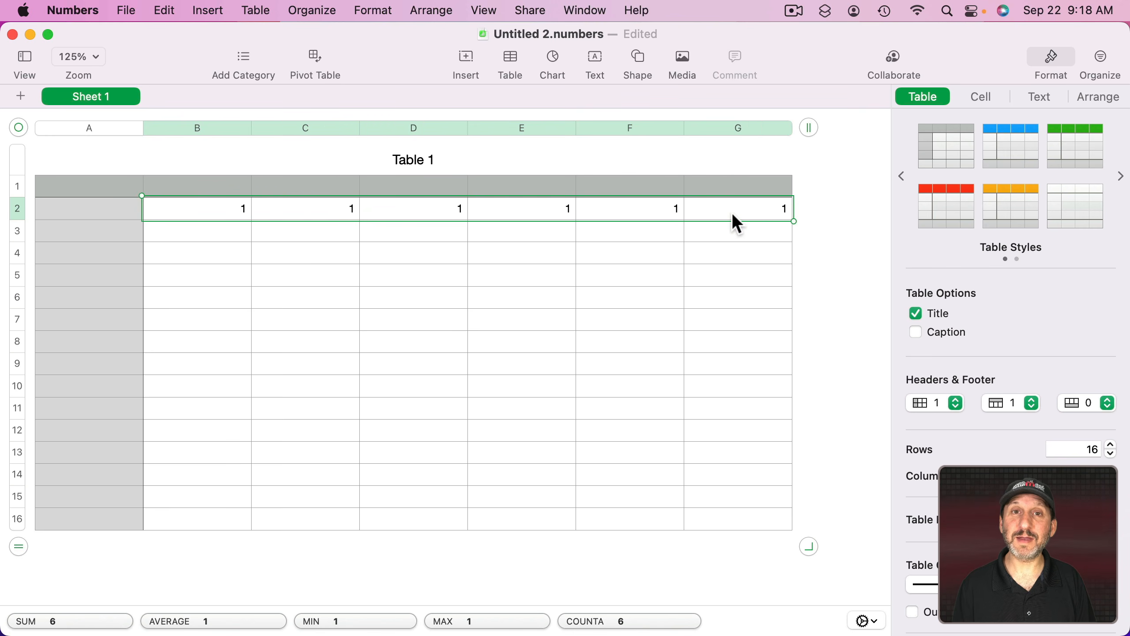
pyautogui.press('super+z')
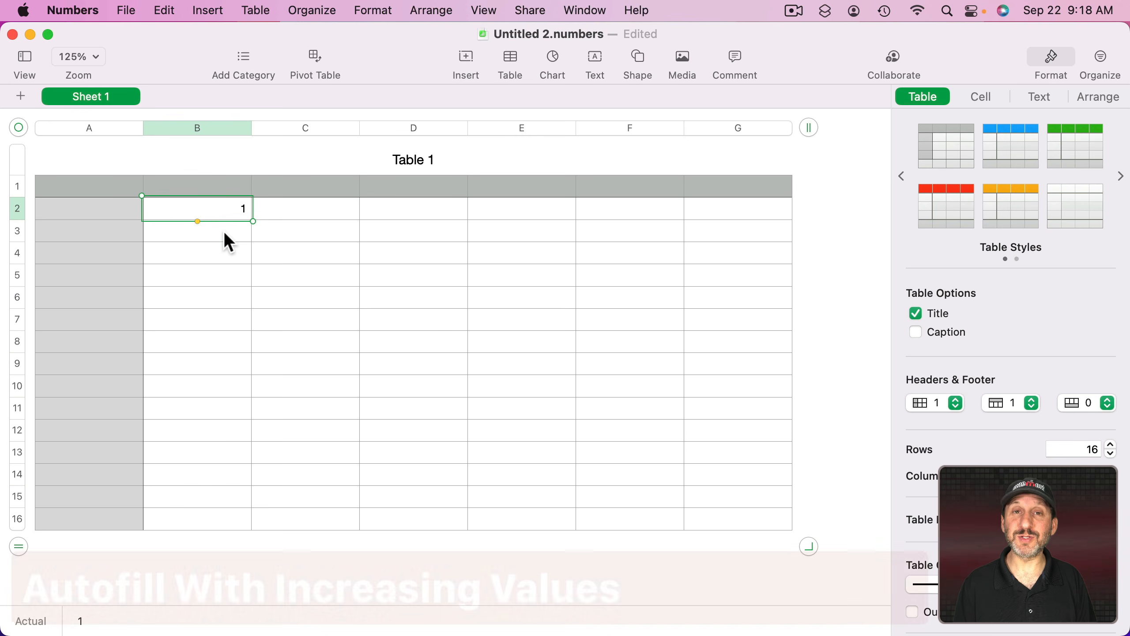
# Enter 2 in cell B3 and autofill the sequence from B2 and B3 down to row 16.
pyautogui.click(225, 234)
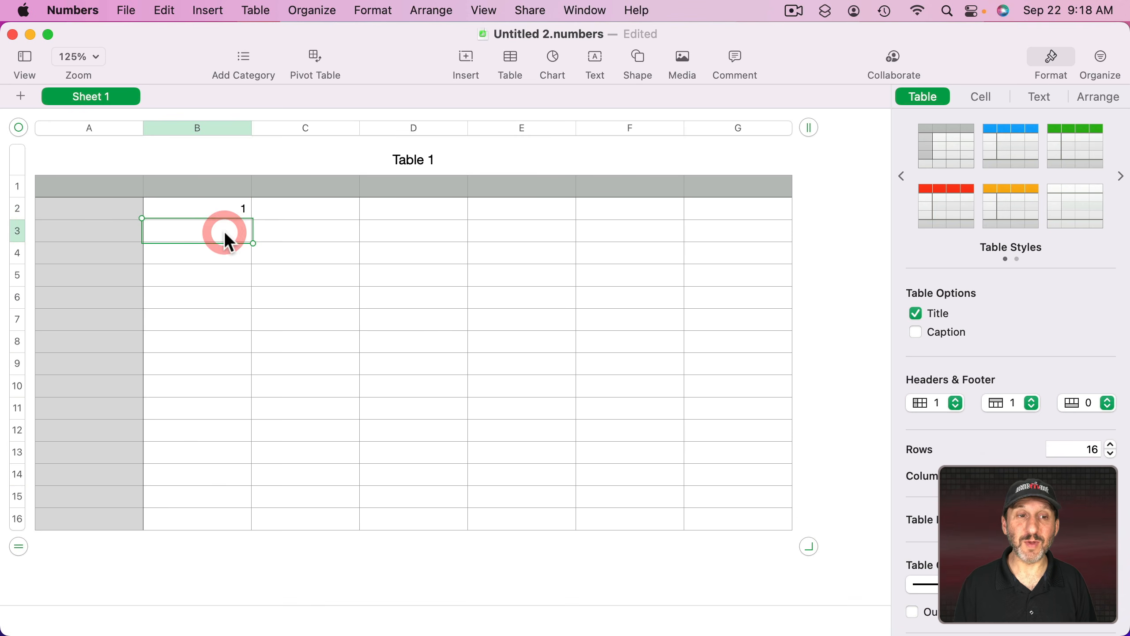
pyautogui.write('2')
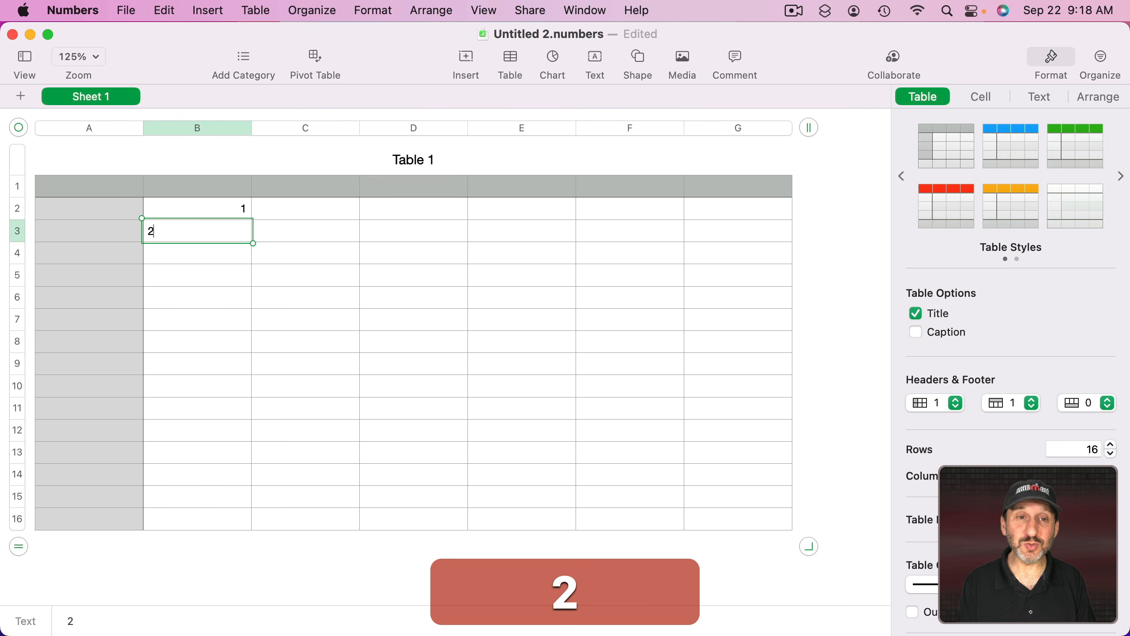
pyautogui.press('Return')
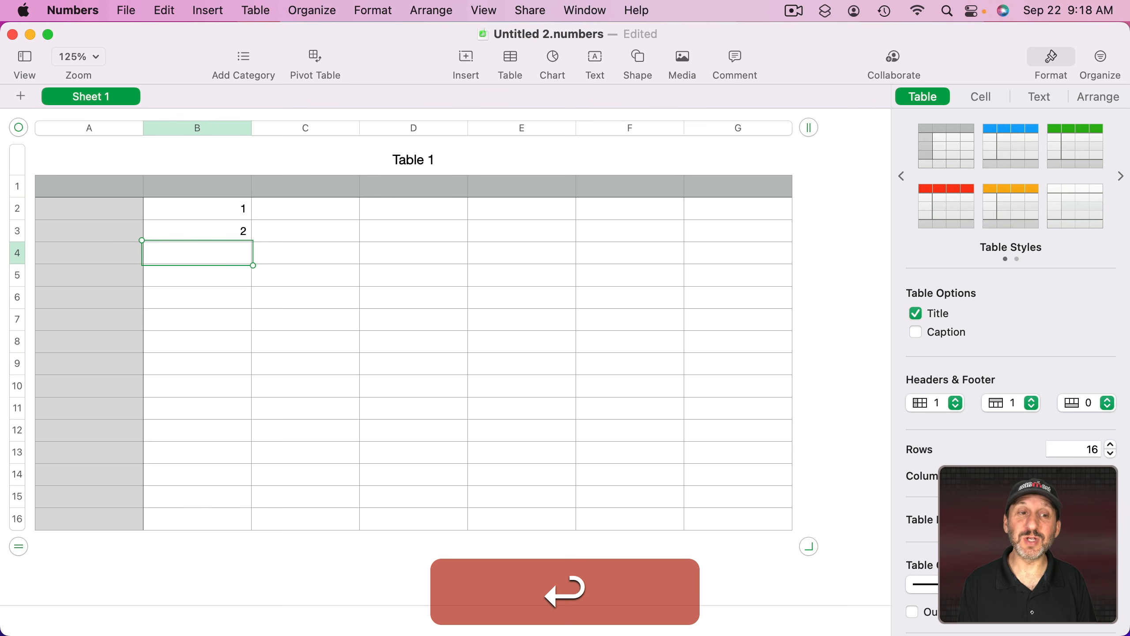
pyautogui.click(225, 209)
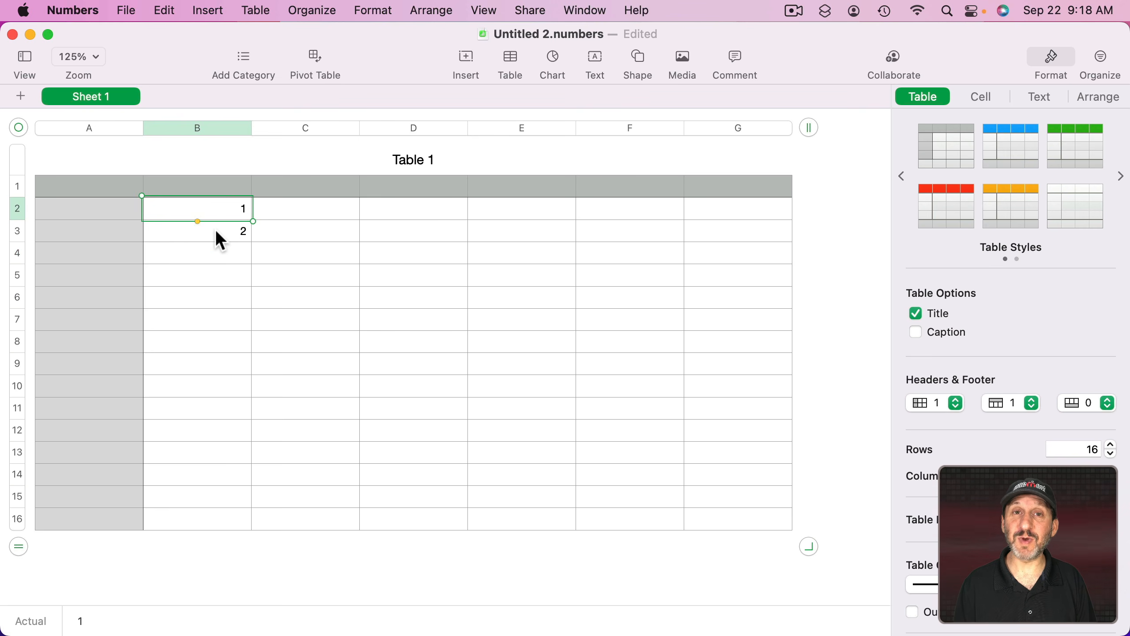
pyautogui.keyDown('shift'); pyautogui.click(222, 234); pyautogui.keyUp('shift')
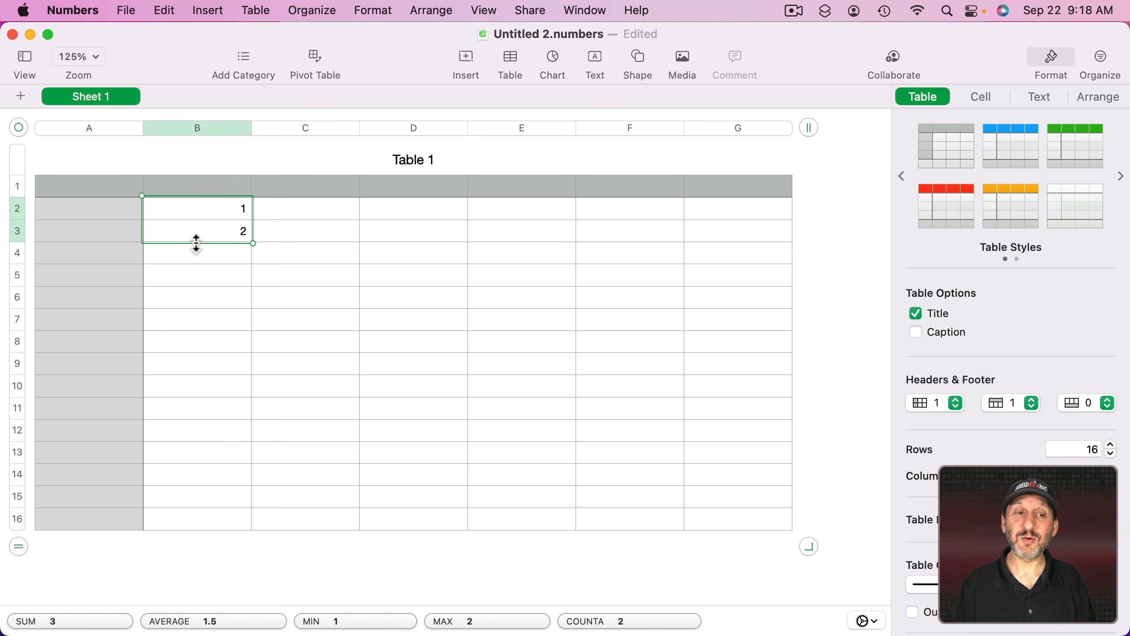
pyautogui.moveTo(196, 244); pyautogui.dragTo(189, 530)
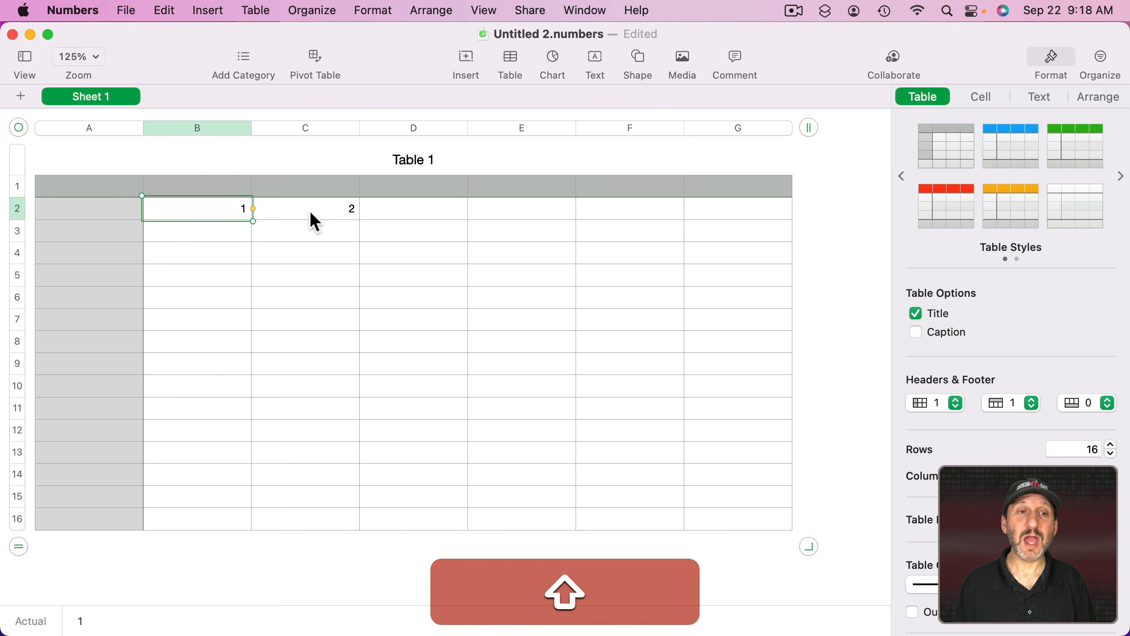
# Autofill the sequence from cells B2 and C2 across row 2 through column G.
pyautogui.keyDown('shift'); pyautogui.click(309, 211); pyautogui.keyUp('shift')
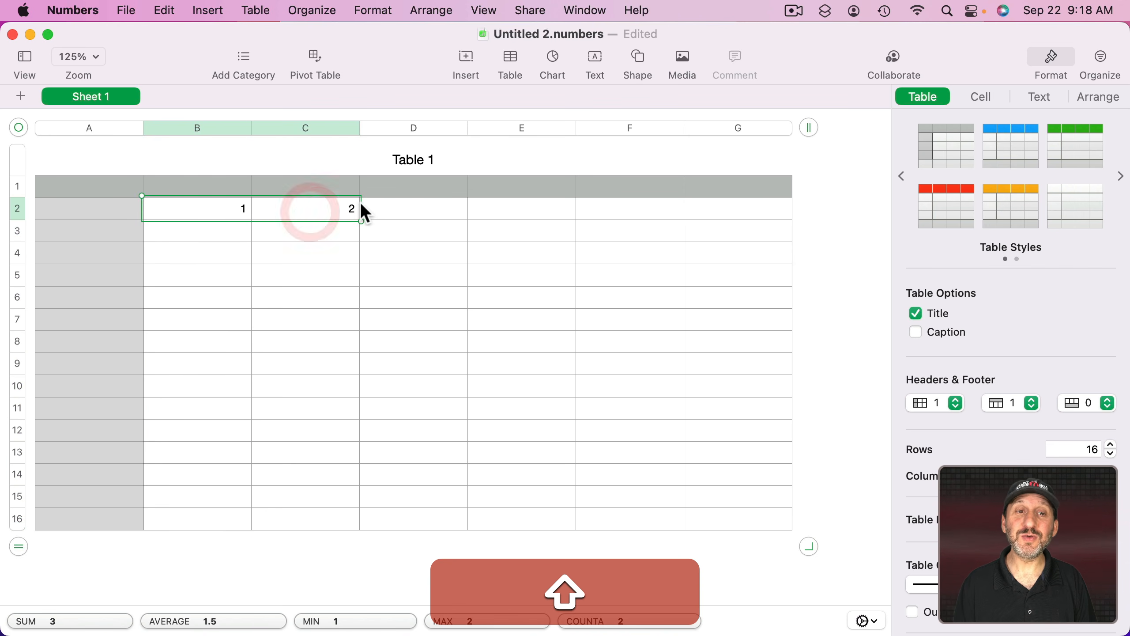
pyautogui.moveTo(362, 208); pyautogui.dragTo(718, 212)
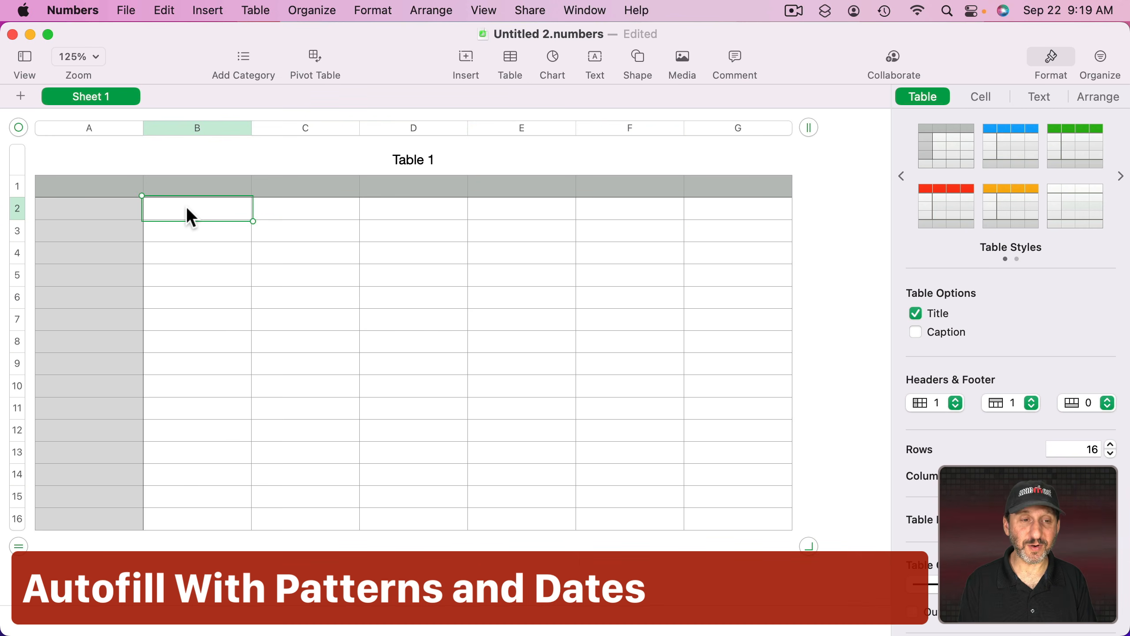
# Enter 5 in cell B2 and 10 in cell B3.
pyautogui.write('5')
pyautogui.press('Return')
pyautogui.write('10')
pyautogui.press('Return')
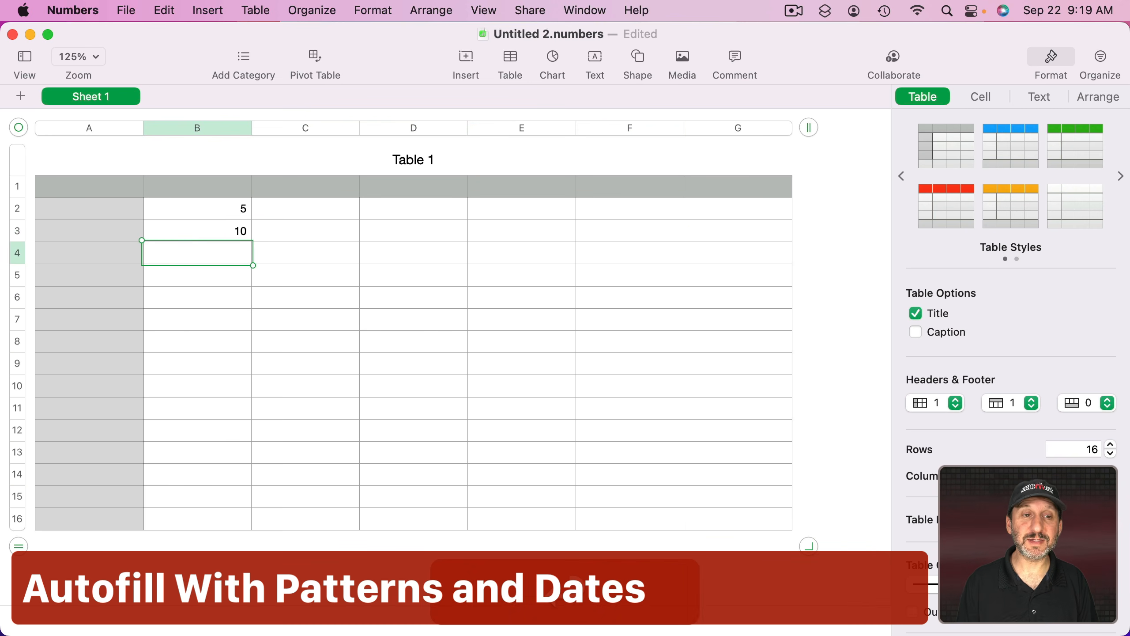
# Autofill the number sequence starting in cells B2 and B3 down column B to row 16.
pyautogui.click(218, 207)
pyautogui.moveTo(210, 213); pyautogui.dragTo(190, 531)
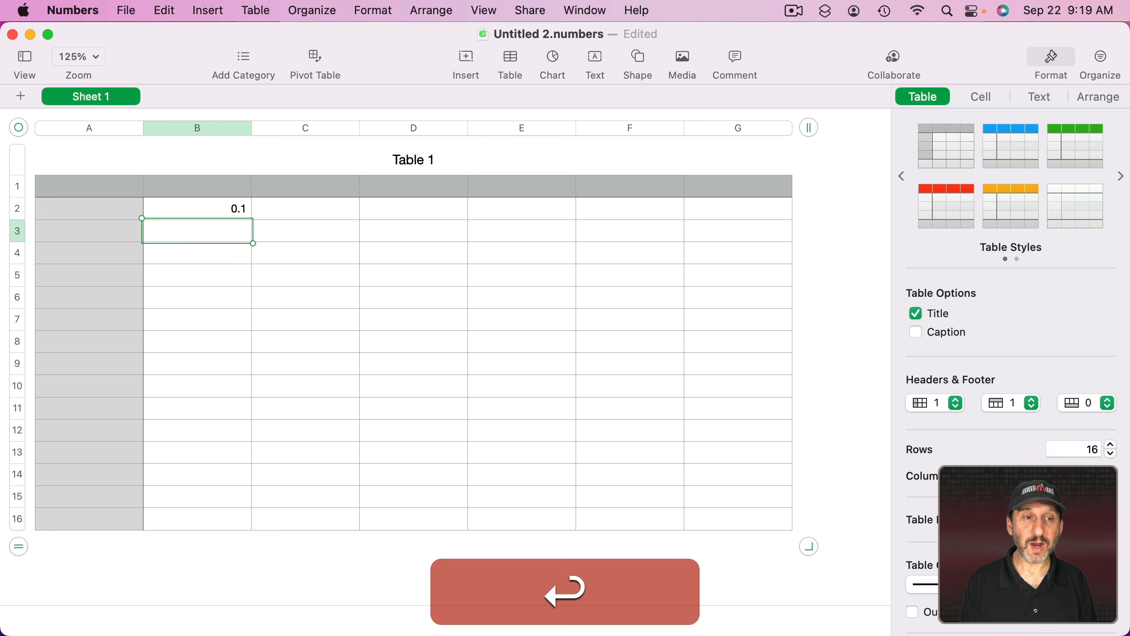
# Enter 0.2 in cell B3 and autofill the decimal sequence from B2 and B3 down to row 16.
pyautogui.write('0.2')
pyautogui.press('Return')
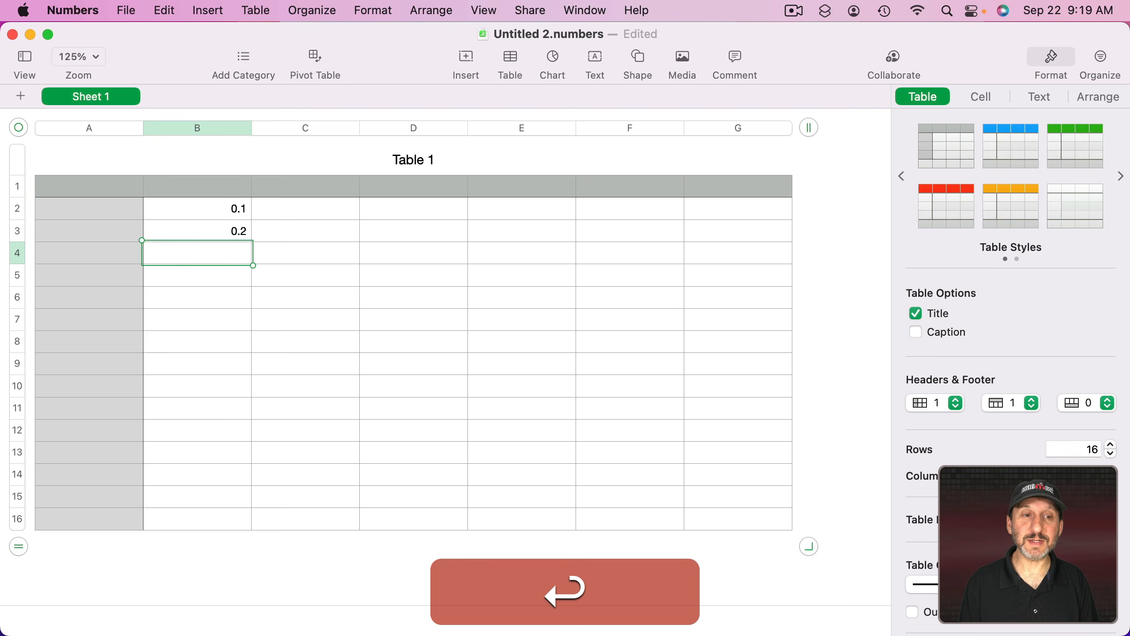
pyautogui.click(235, 208)
pyautogui.keyDown('shift'); pyautogui.click(217, 229); pyautogui.keyUp('shift')
pyautogui.moveTo(197, 254); pyautogui.dragTo(194, 523)
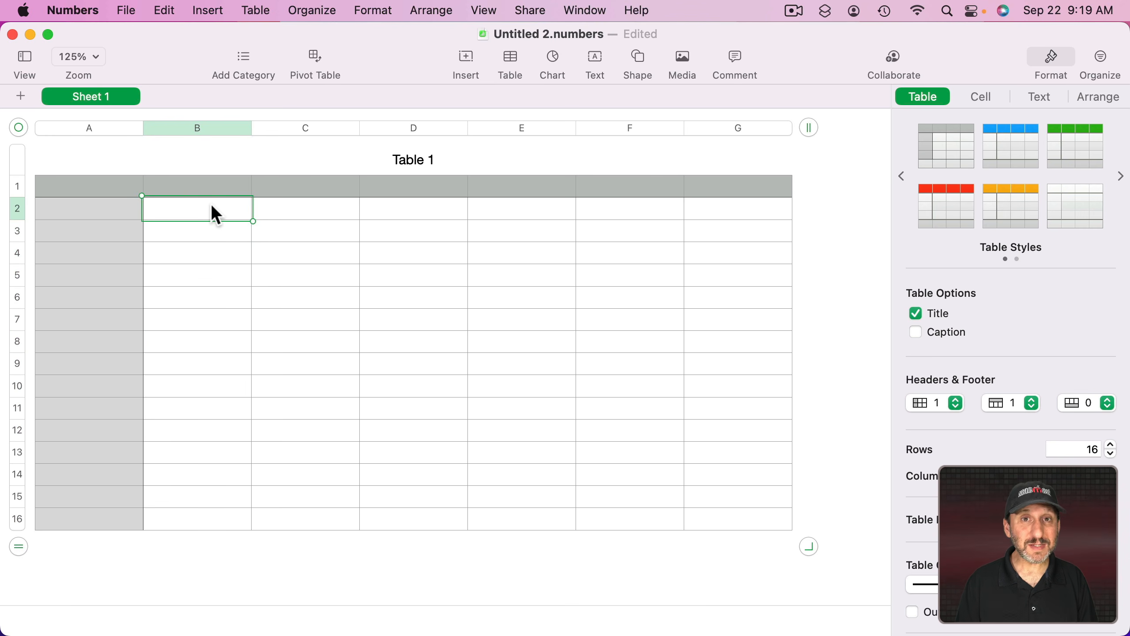
# Enter 1/1/2022 in cell B2 and 1/2/2022 in B3, and autofill the daily dates down to row 16.
pyautogui.write('1/1/20')
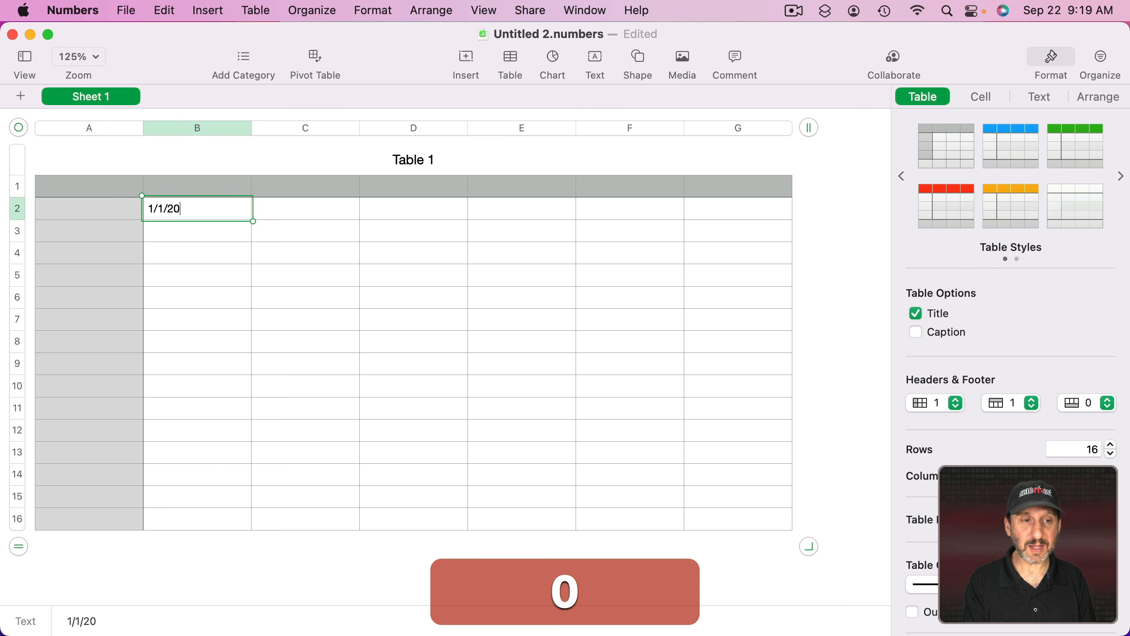
pyautogui.write('22')
pyautogui.press('Return')
pyautogui.write('1/2/2022')
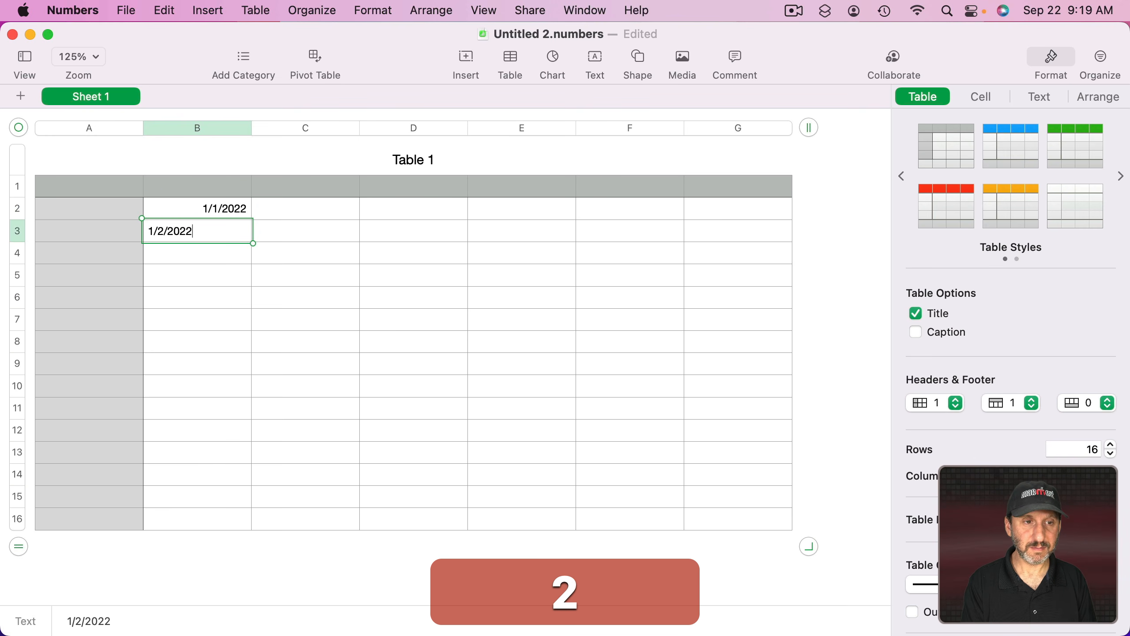
pyautogui.press('Return')
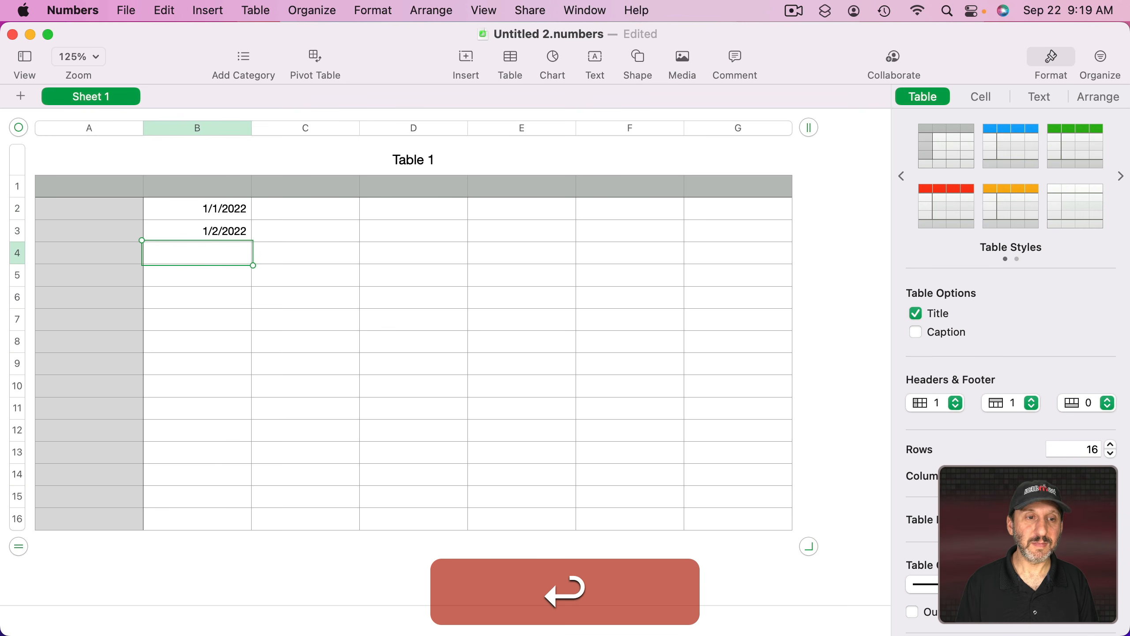
pyautogui.click(210, 208)
pyautogui.keyDown('shift'); pyautogui.click(201, 232); pyautogui.keyUp('shift')
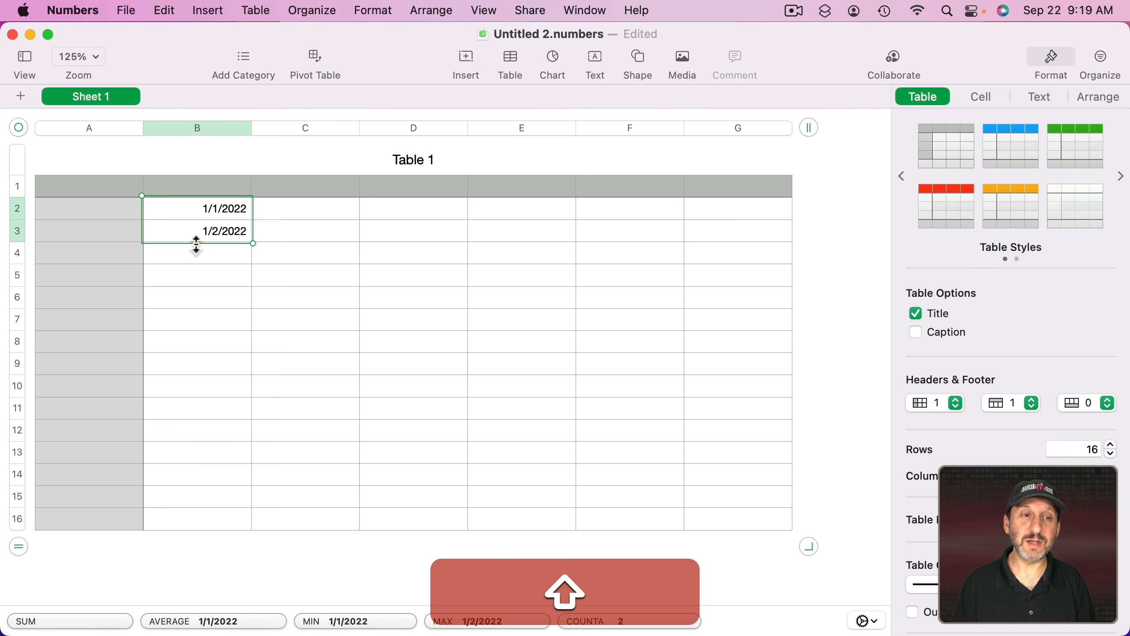
pyautogui.moveTo(197, 244); pyautogui.dragTo(196, 521)
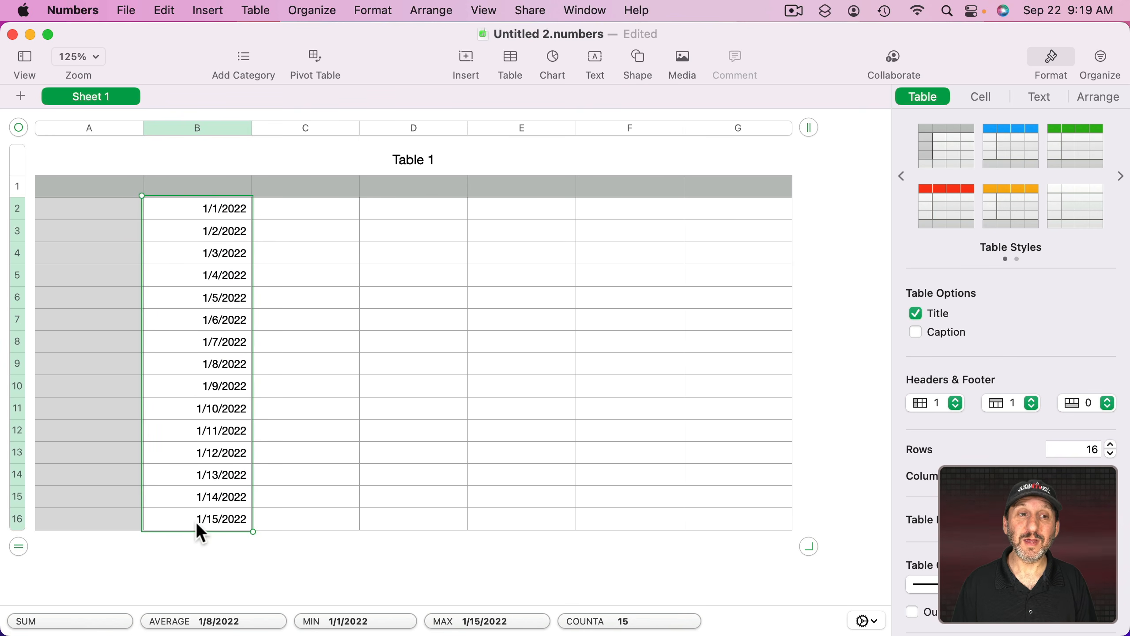
# Clear the filled dates in column B and enter 1/1/2022 in cell B2.
pyautogui.press('BackSpace')
pyautogui.click(212, 214)
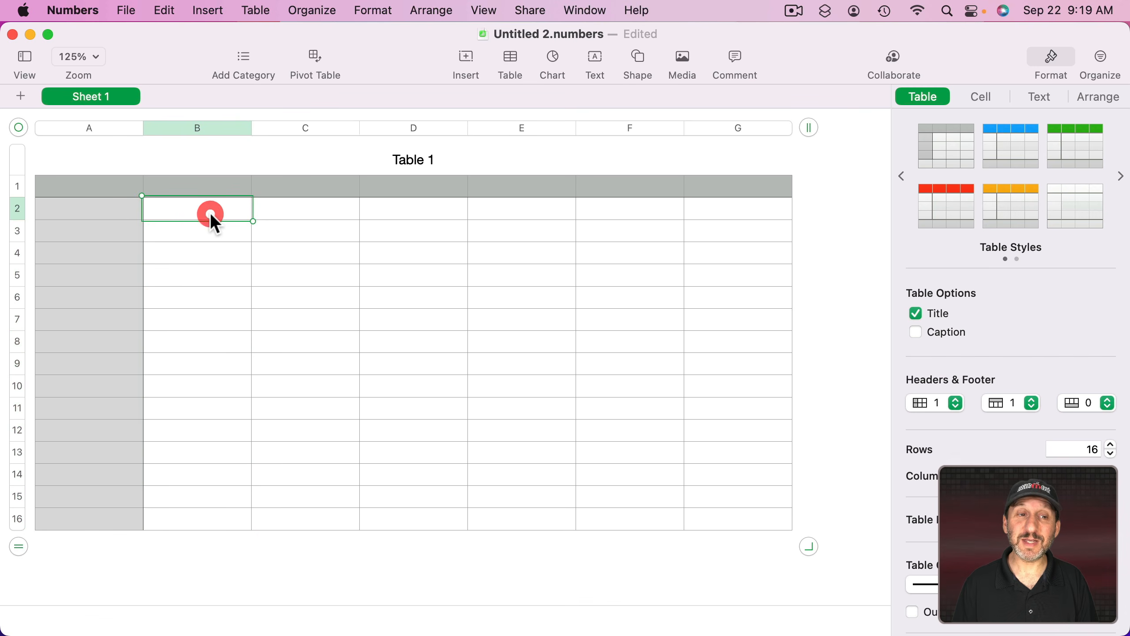
pyautogui.write('1/1/2022')
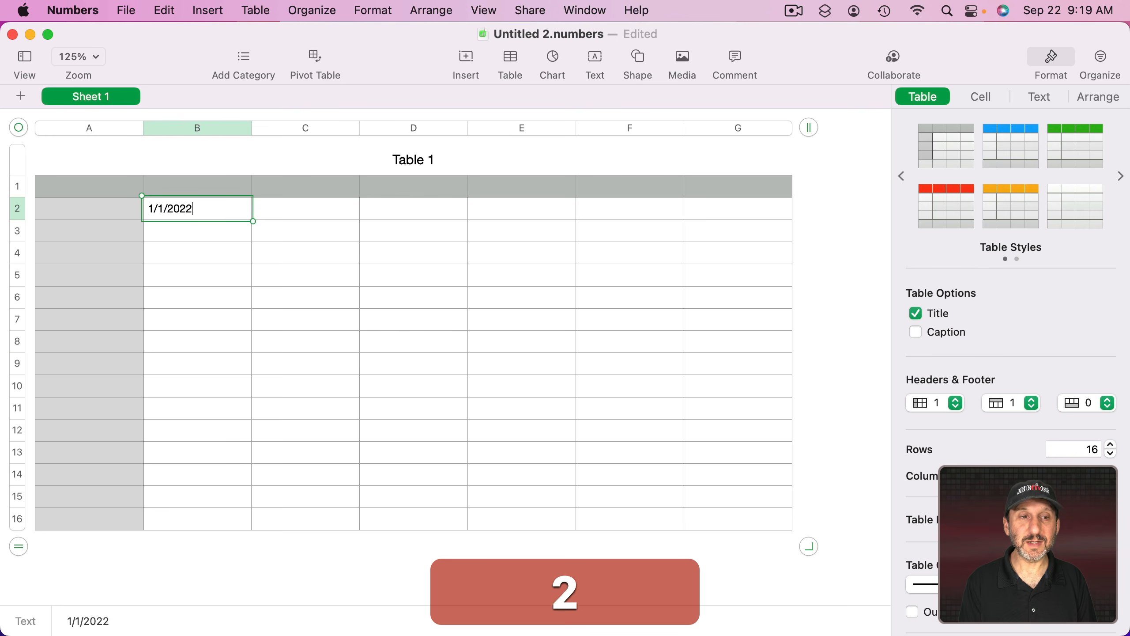
pyautogui.press('Return')
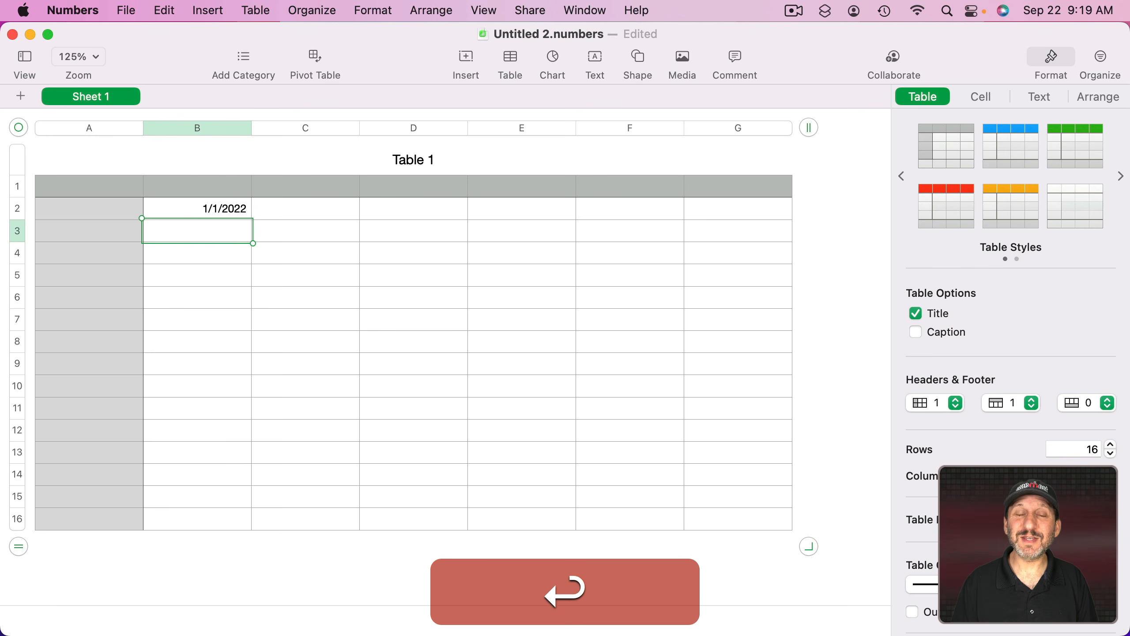
# Try pasting a copy of the date in cell B2 into cells B3 through B16.
pyautogui.click(222, 213)
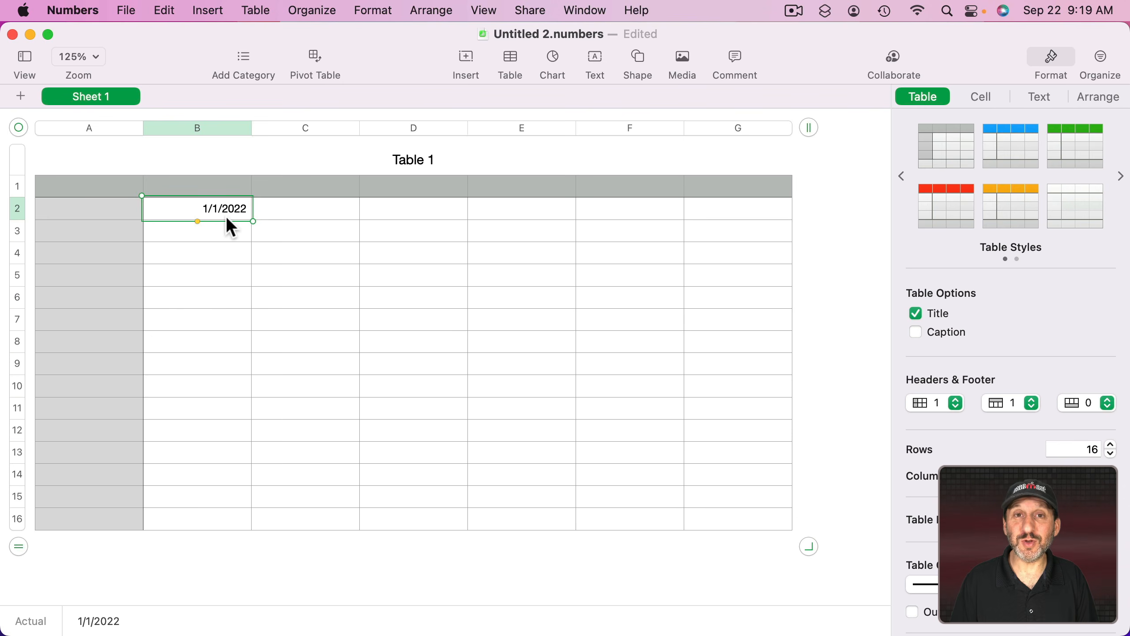
pyautogui.press('super+c')
pyautogui.click(225, 230)
pyautogui.keyDown('shift'); pyautogui.keyDown('super'); pyautogui.click(214, 523); pyautogui.keyUp('super'); pyautogui.keyUp('shift')
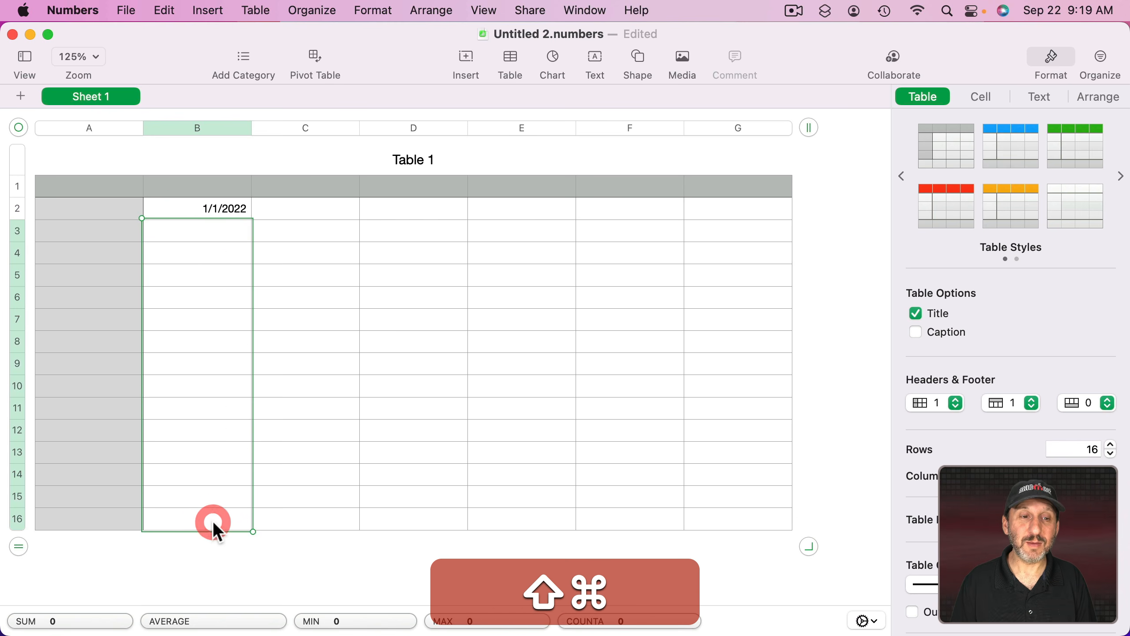
pyautogui.press('super+shift+v')
pyautogui.press('super+z')
# Autofill the single date in cell B2 down column B to row 16.
pyautogui.click(220, 216)
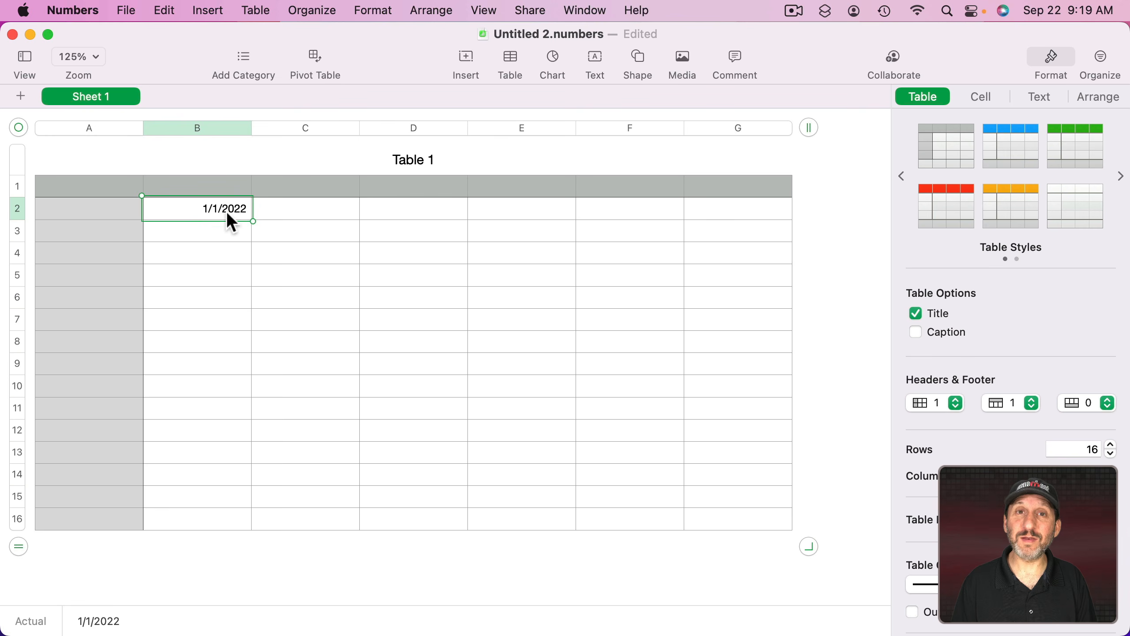
pyautogui.moveTo(200, 222); pyautogui.dragTo(183, 519)
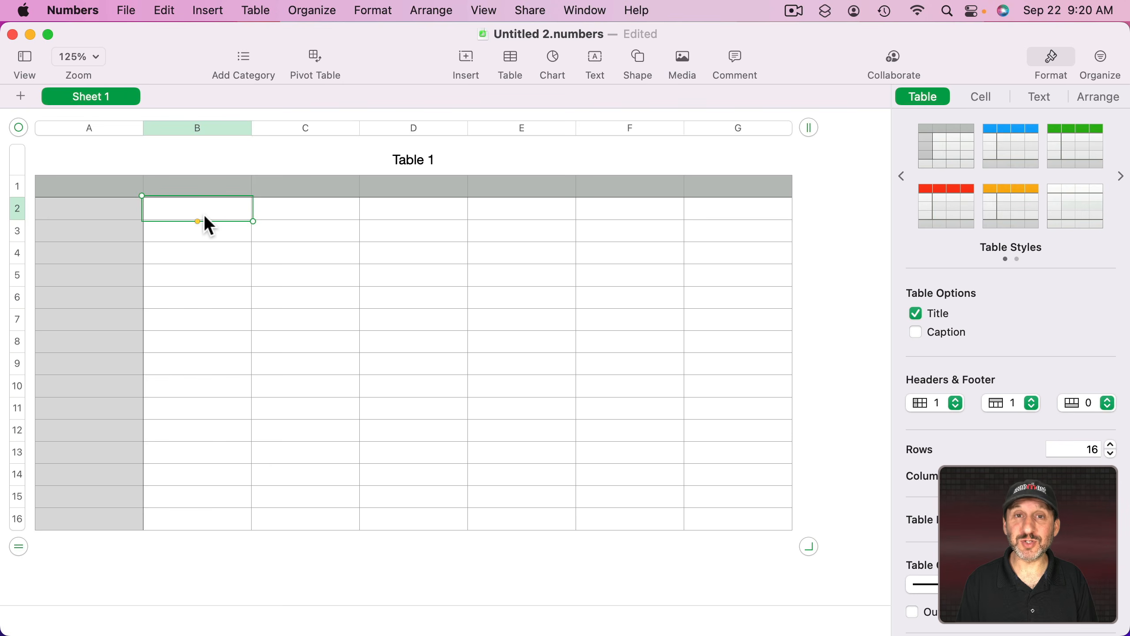
# Enter 1/1/2022 in cell B2 and 1/8/2022 in B3, and autofill the weekly dates down to row 16.
pyautogui.write('1/1/202')
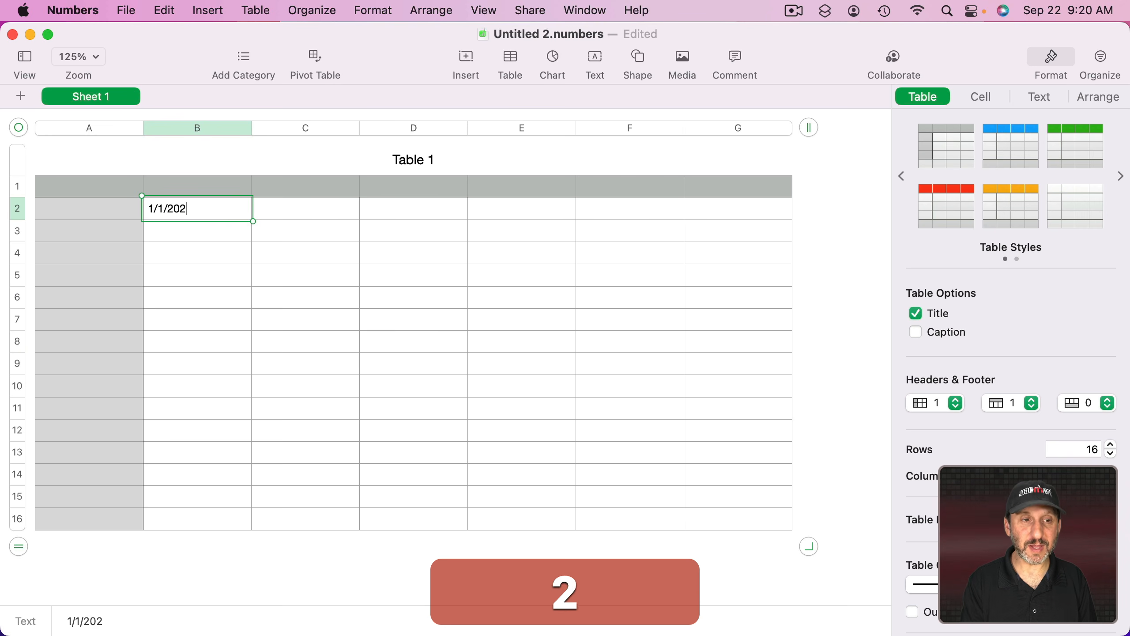
pyautogui.write('2')
pyautogui.press('Return')
pyautogui.write('1/8/2022')
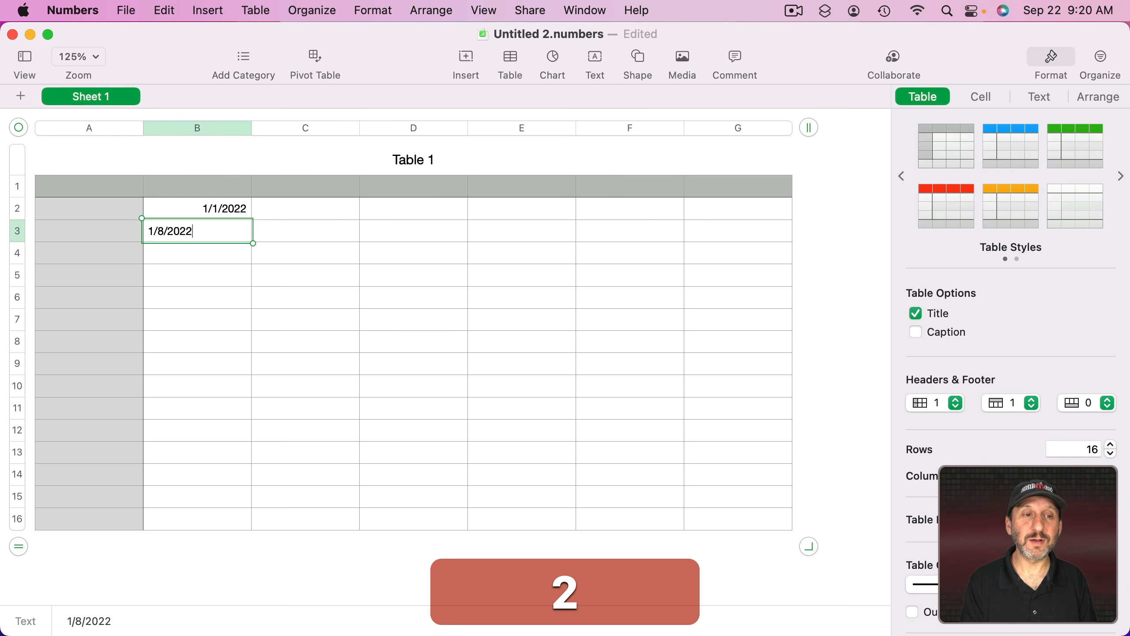
pyautogui.press('Return')
pyautogui.click(203, 210)
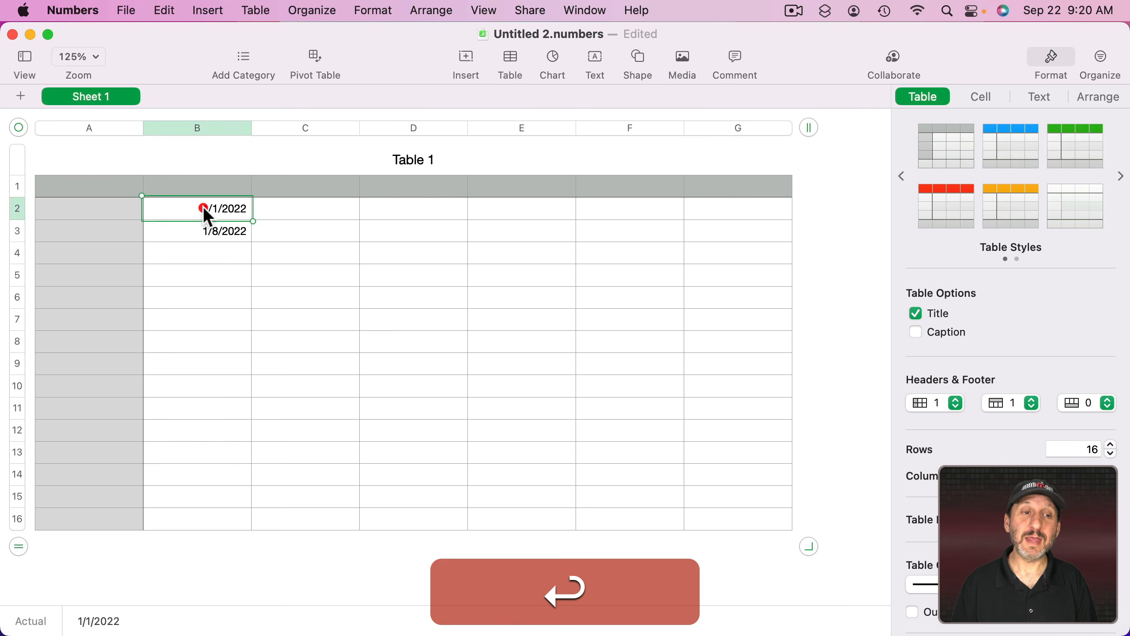
pyautogui.keyDown('shift'); pyautogui.click(197, 232); pyautogui.keyUp('shift')
pyautogui.moveTo(198, 244); pyautogui.dragTo(203, 539)
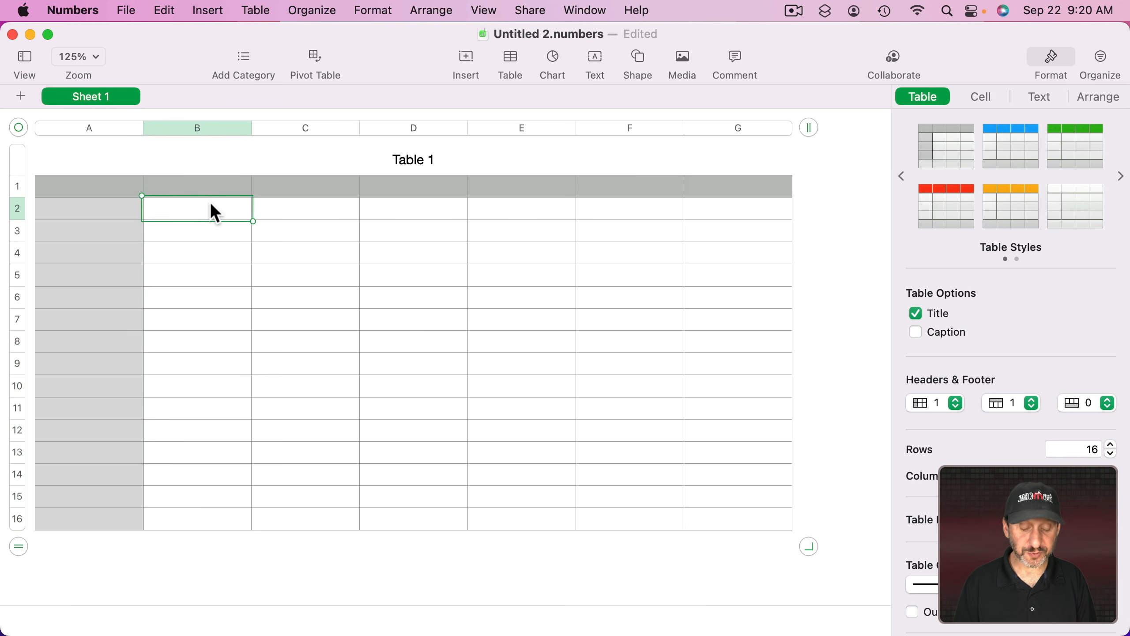
# Enter 1/1/2022 in cell B2 and 2/1/2022 in B3, and autofill the monthly dates down to row 16.
pyautogui.write('1/1')
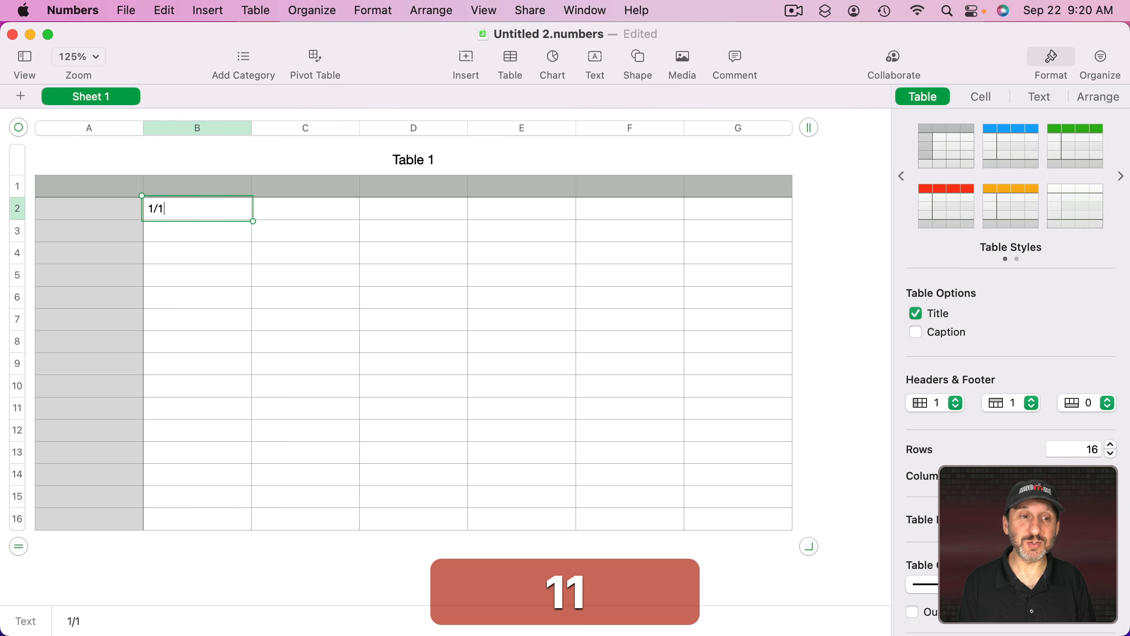
pyautogui.write('/2022')
pyautogui.press('Return')
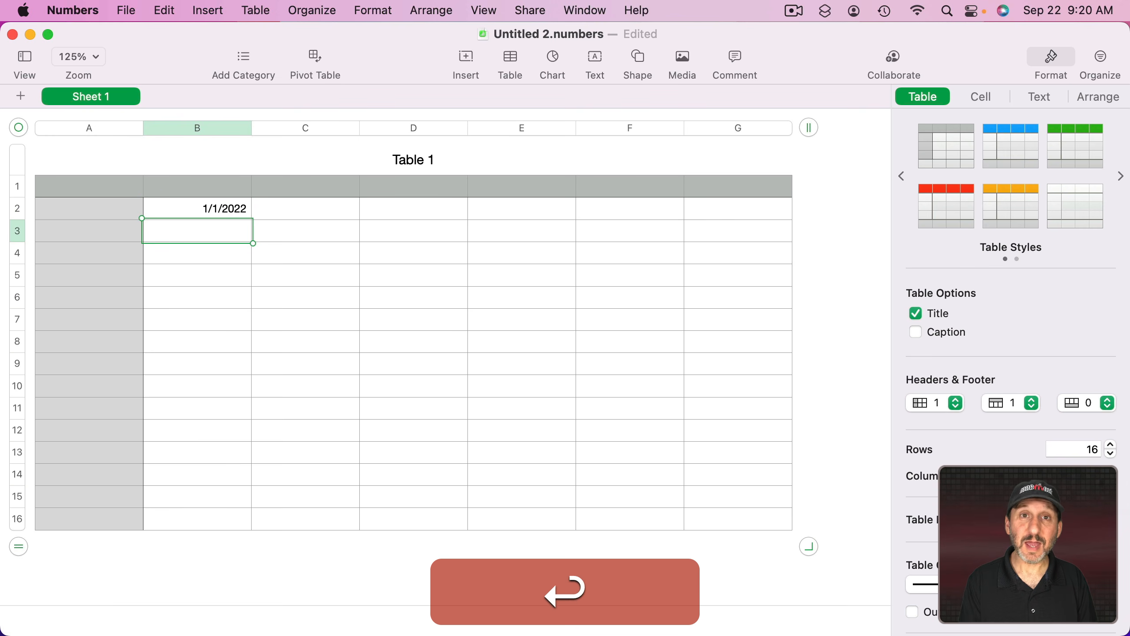
pyautogui.write('2/1/2022')
pyautogui.press('Return')
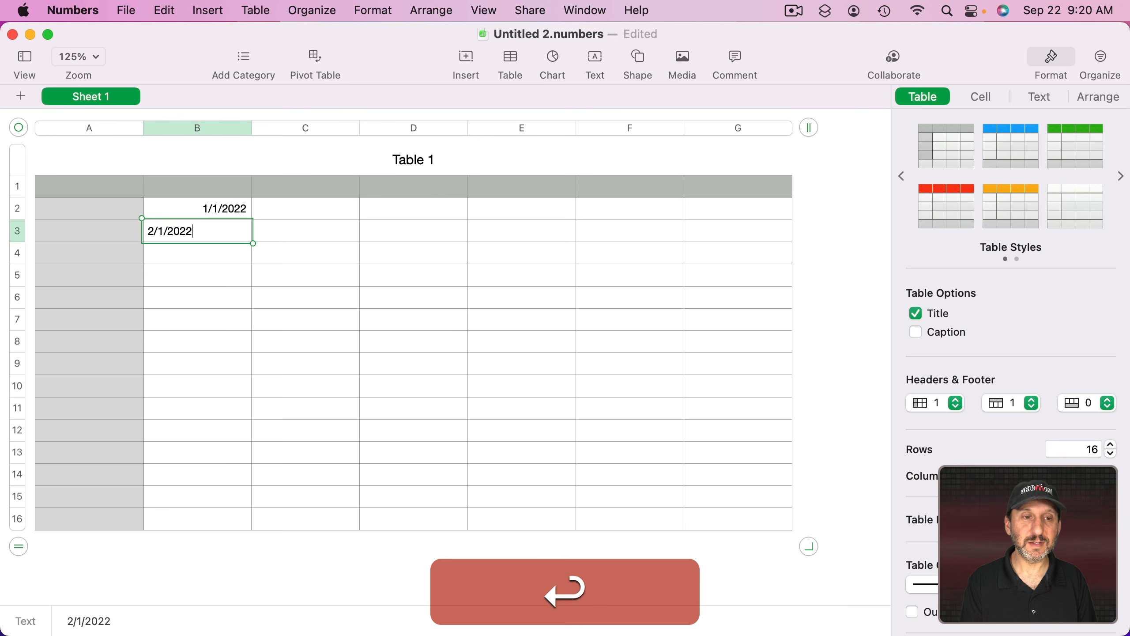
pyautogui.click(215, 209)
pyautogui.keyDown('shift'); pyautogui.click(209, 230); pyautogui.keyUp('shift')
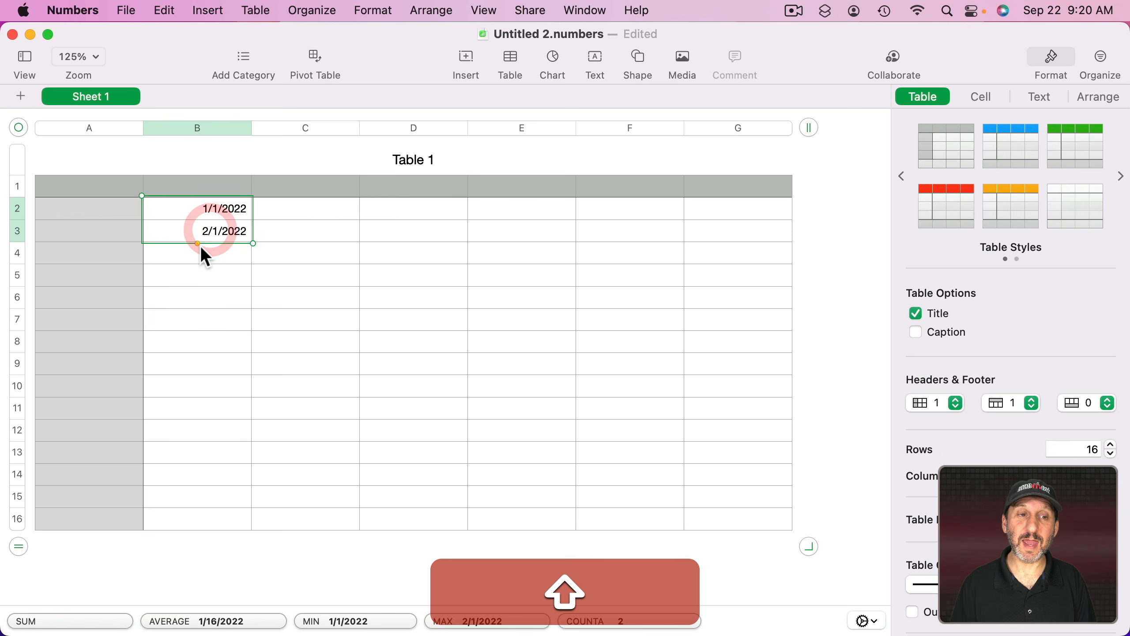
pyautogui.moveTo(198, 244); pyautogui.dragTo(192, 530)
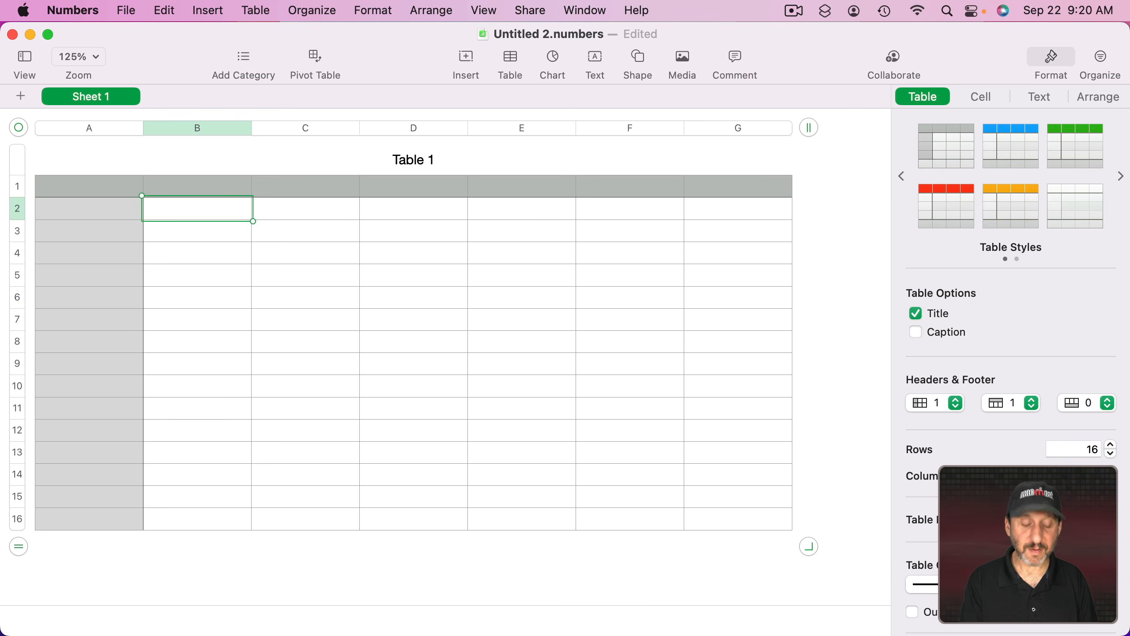
# Enter January 2022 in cell B2.
pyautogui.write('January 2022')
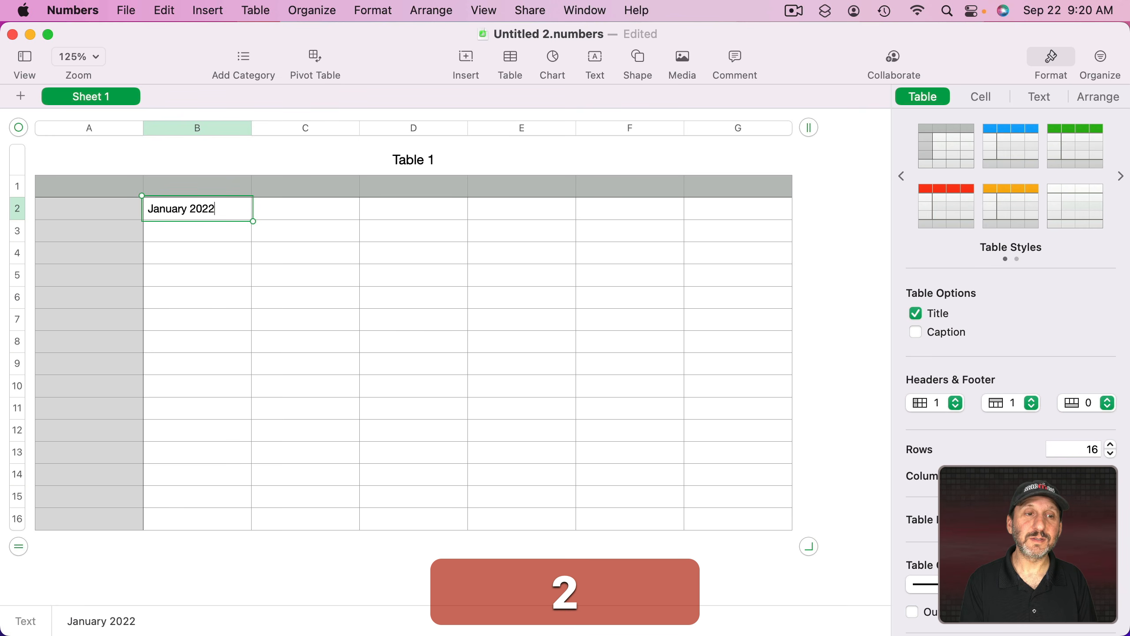
pyautogui.press('Return')
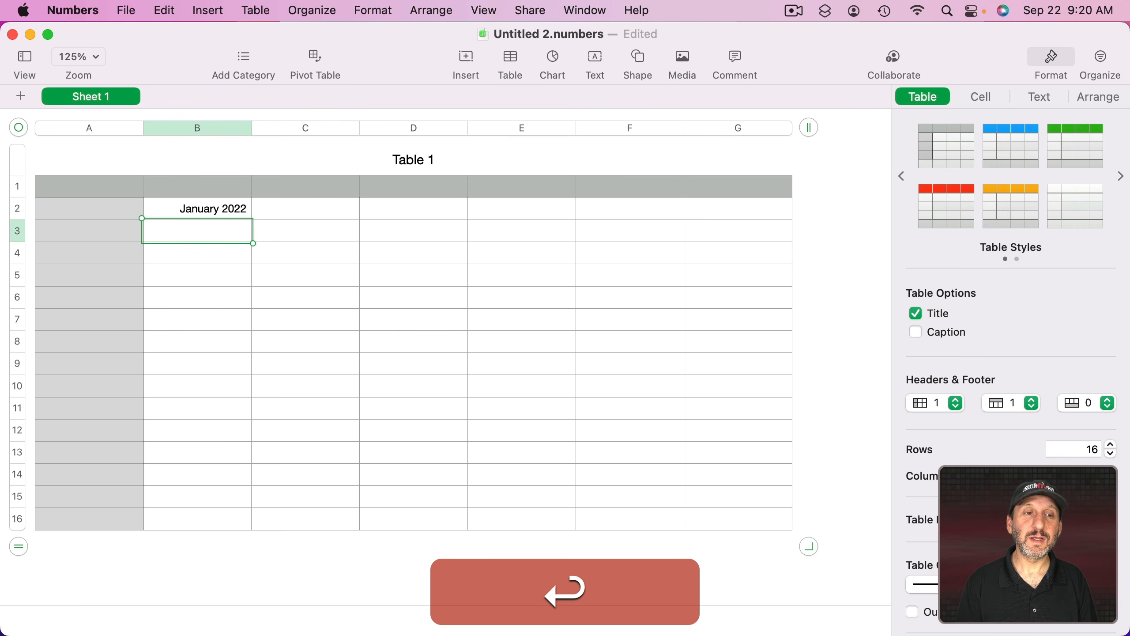
# Review the date format options of cell B2 and autofill its month down column B to row 16.
pyautogui.click(216, 207)
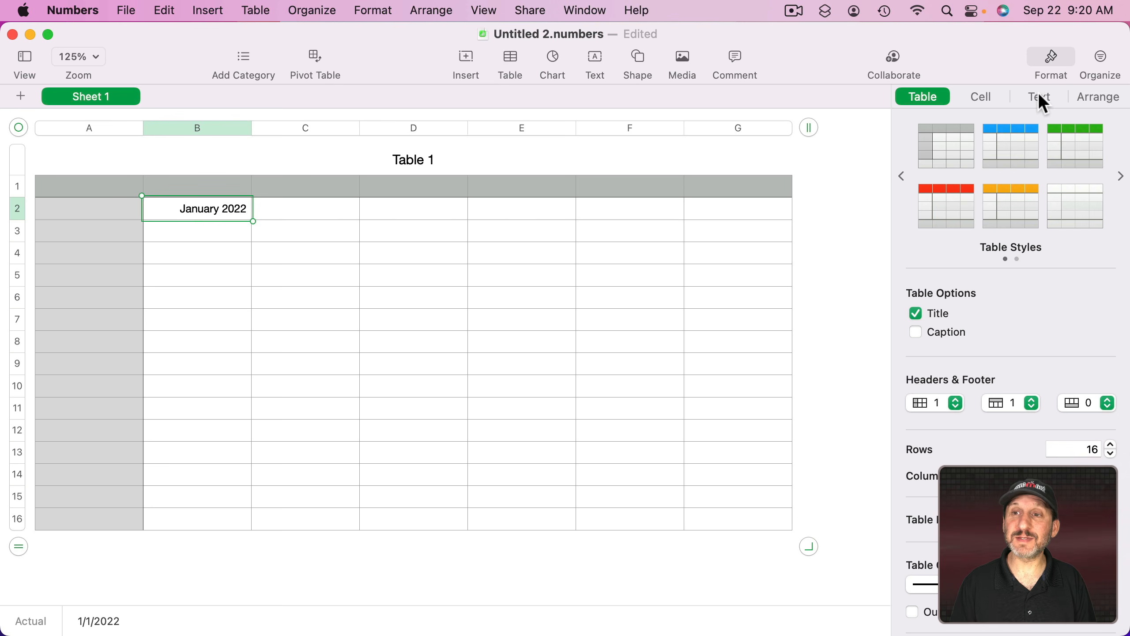
pyautogui.click(990, 101)
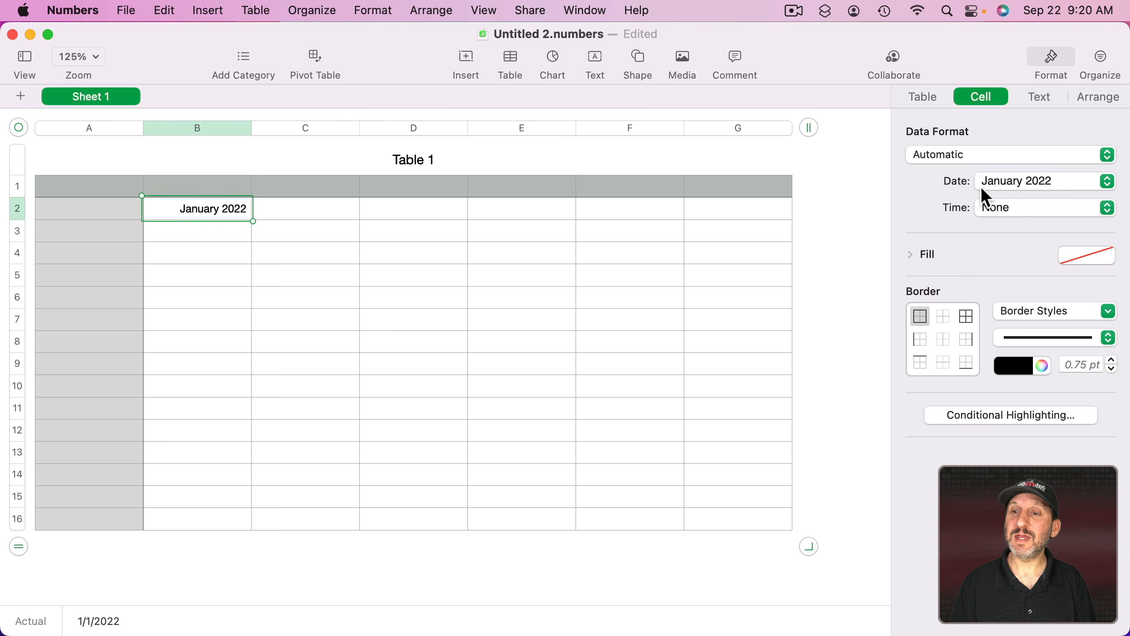
pyautogui.click(1008, 195)
pyautogui.click(1015, 182)
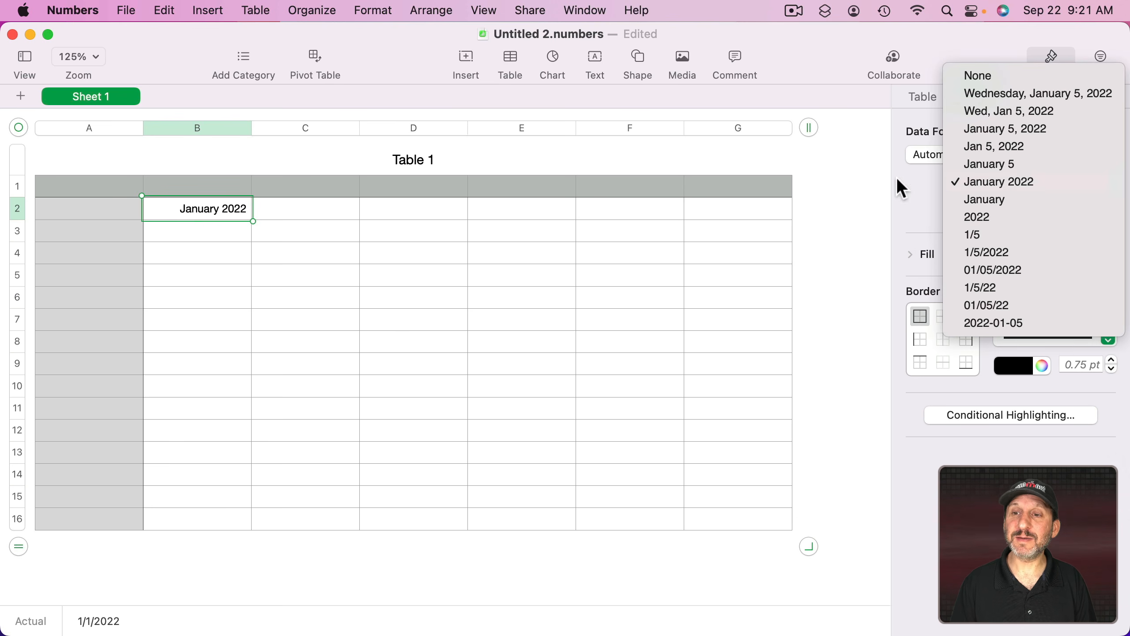
pyautogui.moveTo(196, 222); pyautogui.dragTo(200, 539)
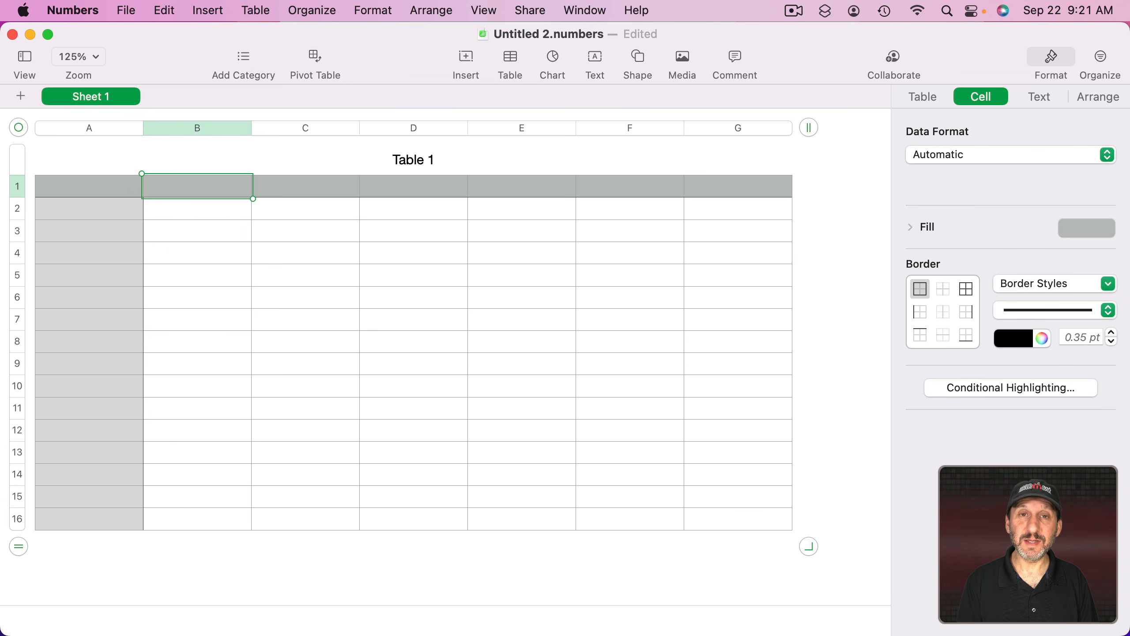
# Enter January in header cell B1 and autofill the month names across row 1 through column G.
pyautogui.write('Ja')
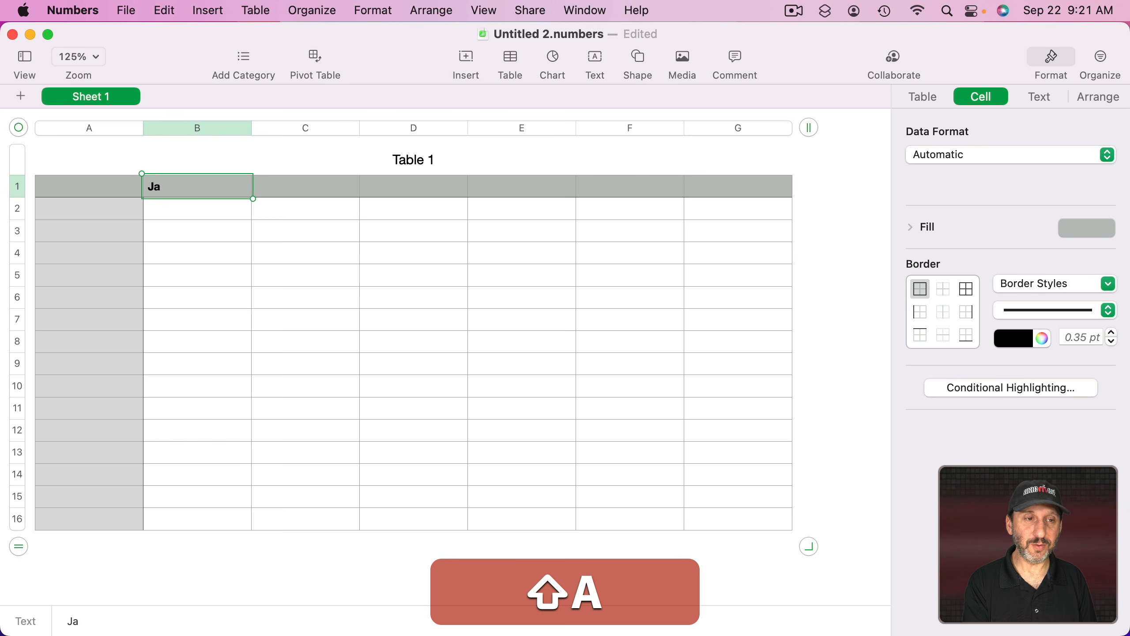
pyautogui.write('nuary')
pyautogui.press('Return')
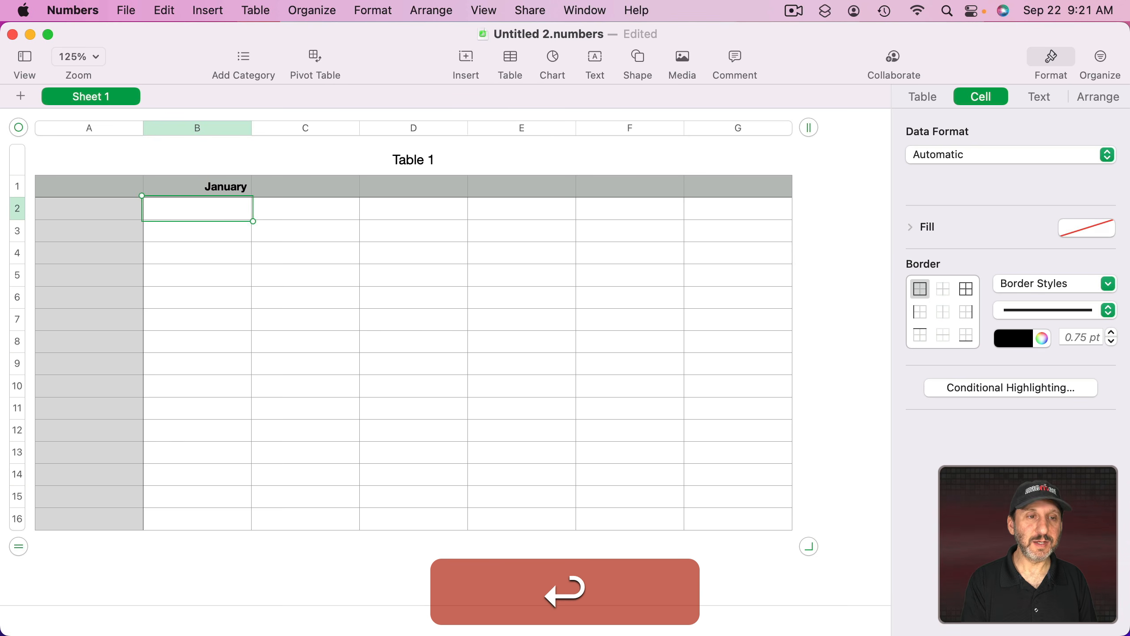
pyautogui.press('Up')
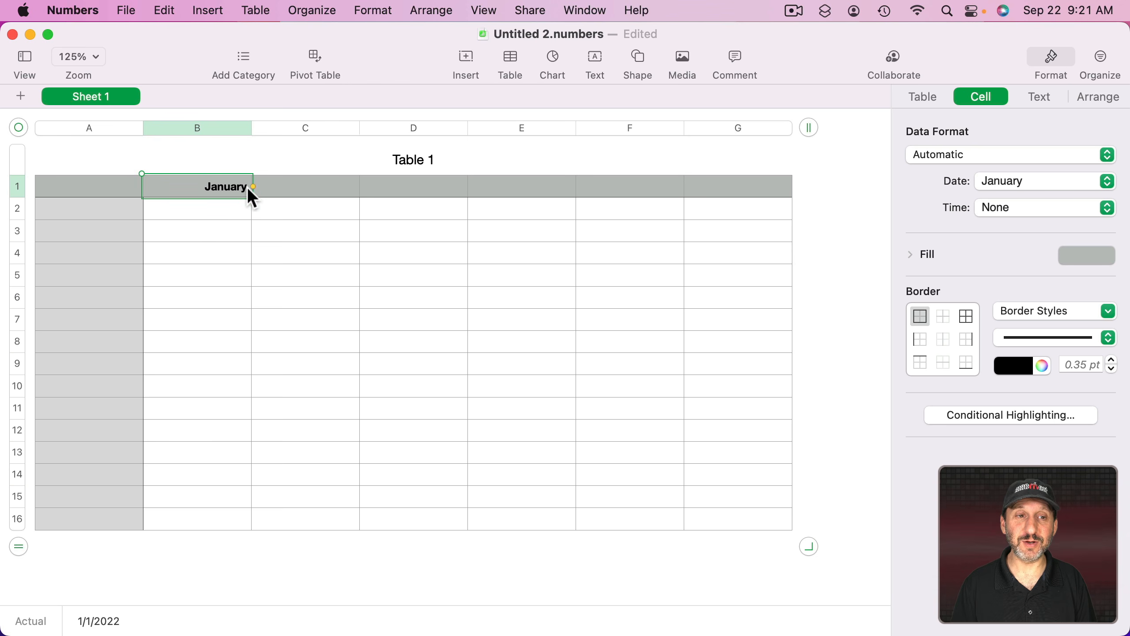
pyautogui.moveTo(253, 187); pyautogui.dragTo(751, 190)
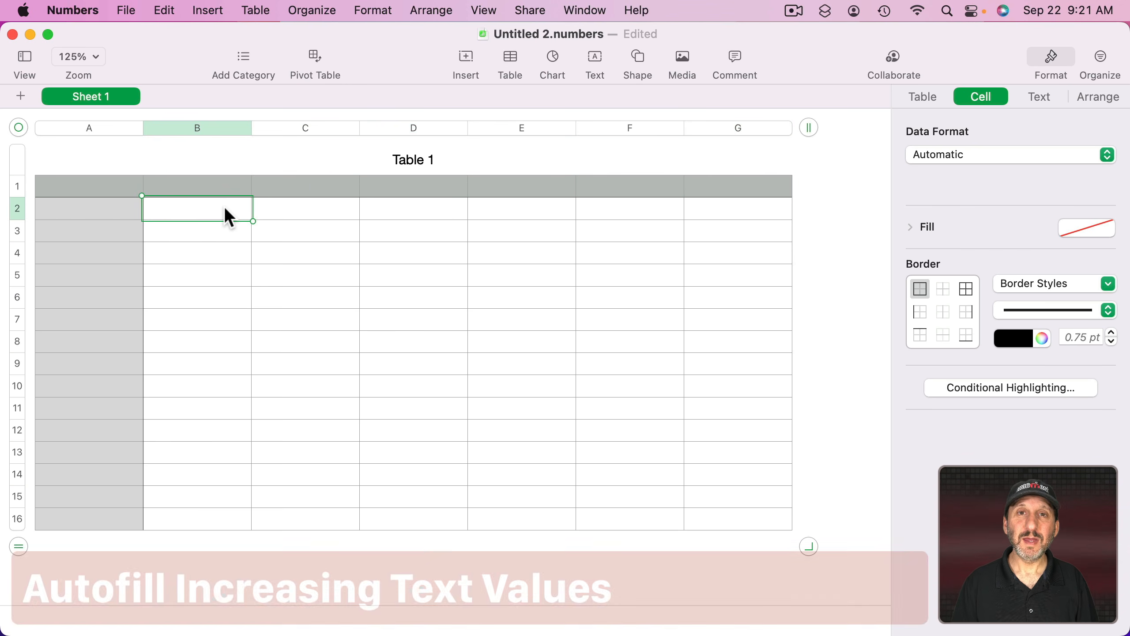
# Enter A in cell B2, autofill the letters down column B to row 16, and undo the fill and entry.
pyautogui.write('A')
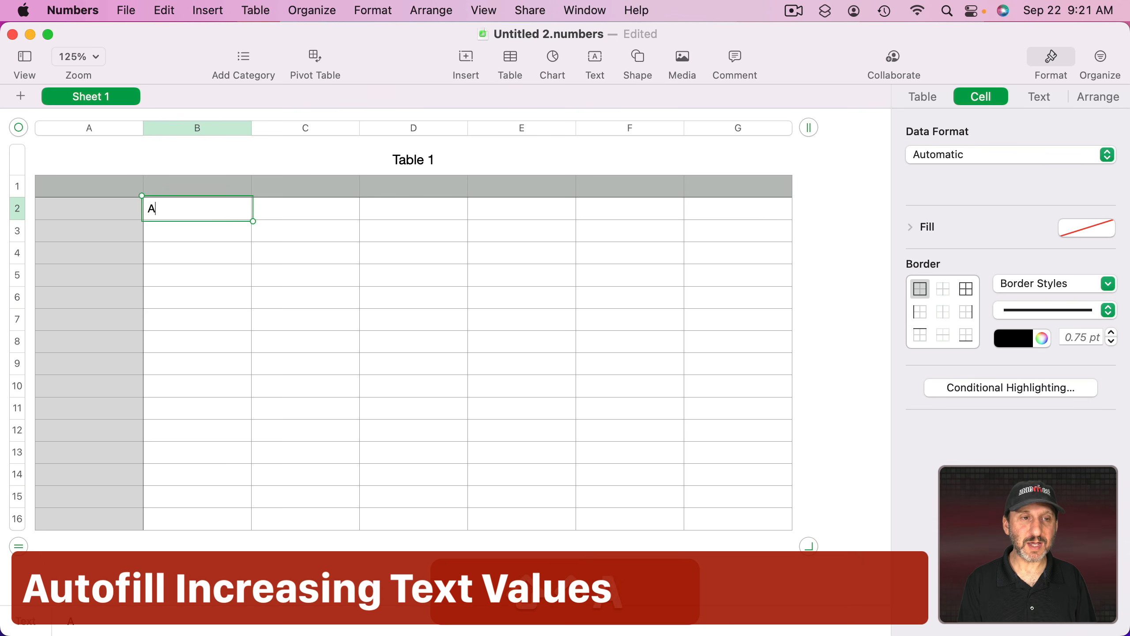
pyautogui.press('Return')
pyautogui.click(196, 214)
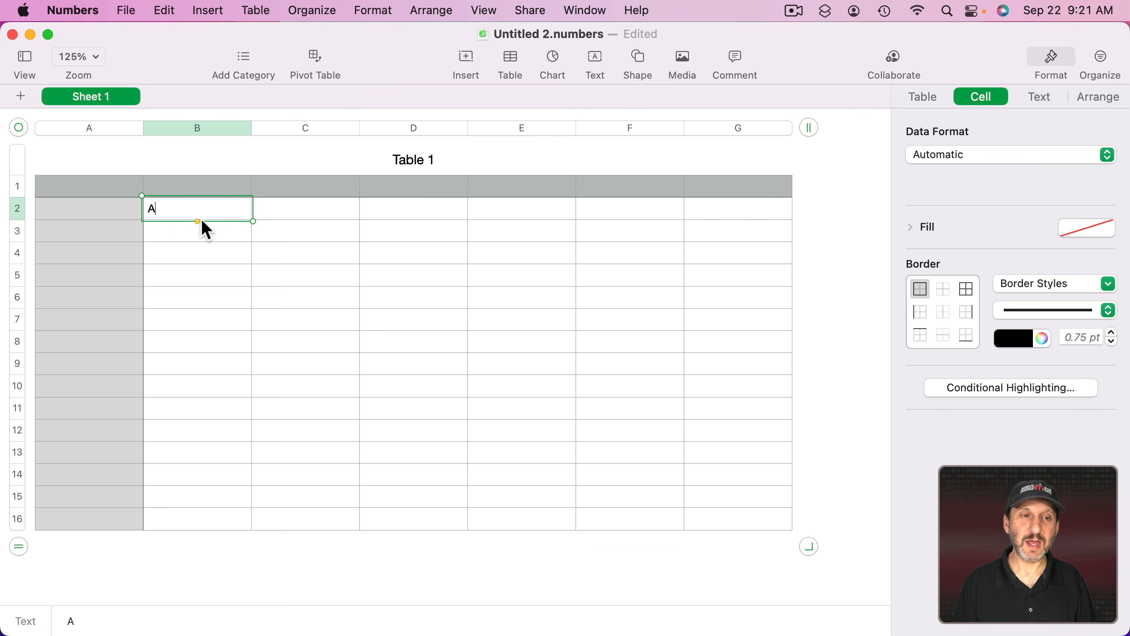
pyautogui.moveTo(202, 221); pyautogui.dragTo(197, 521)
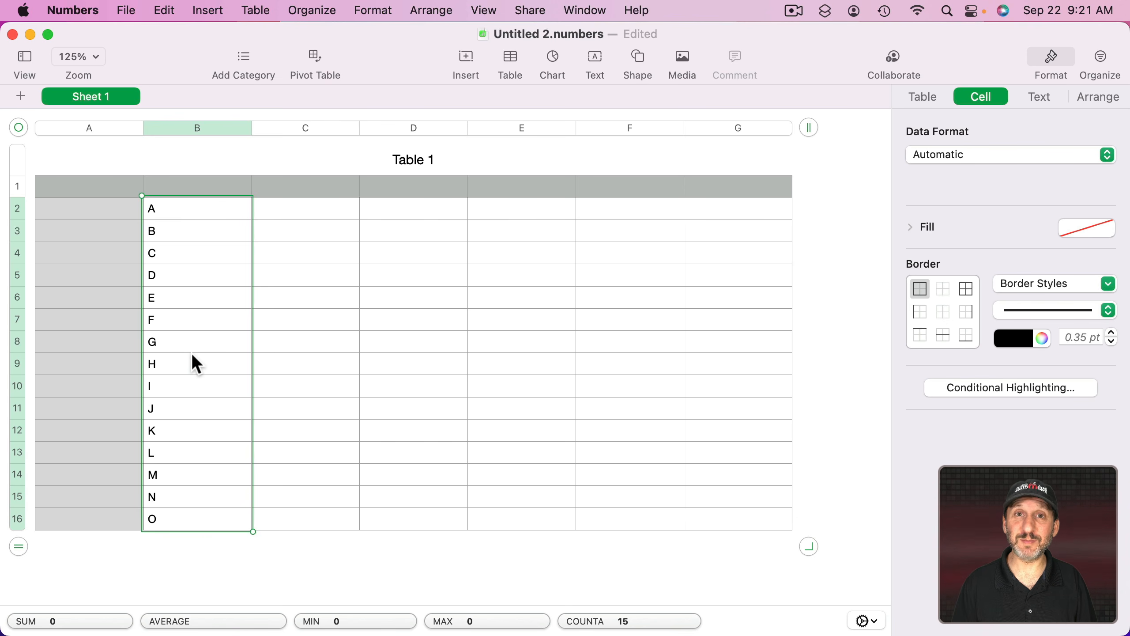
pyautogui.press('super+z')
# Enter Thing 1 in cell B2 and autofill the numbered text down column B to row 16.
pyautogui.write('Thin')
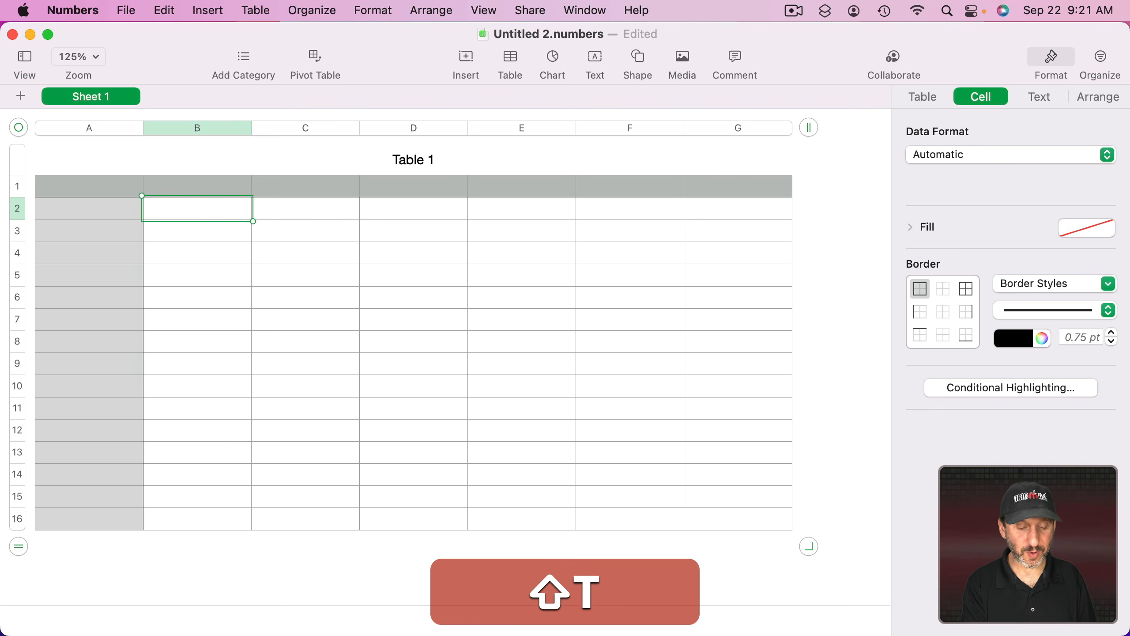
pyautogui.write('g')
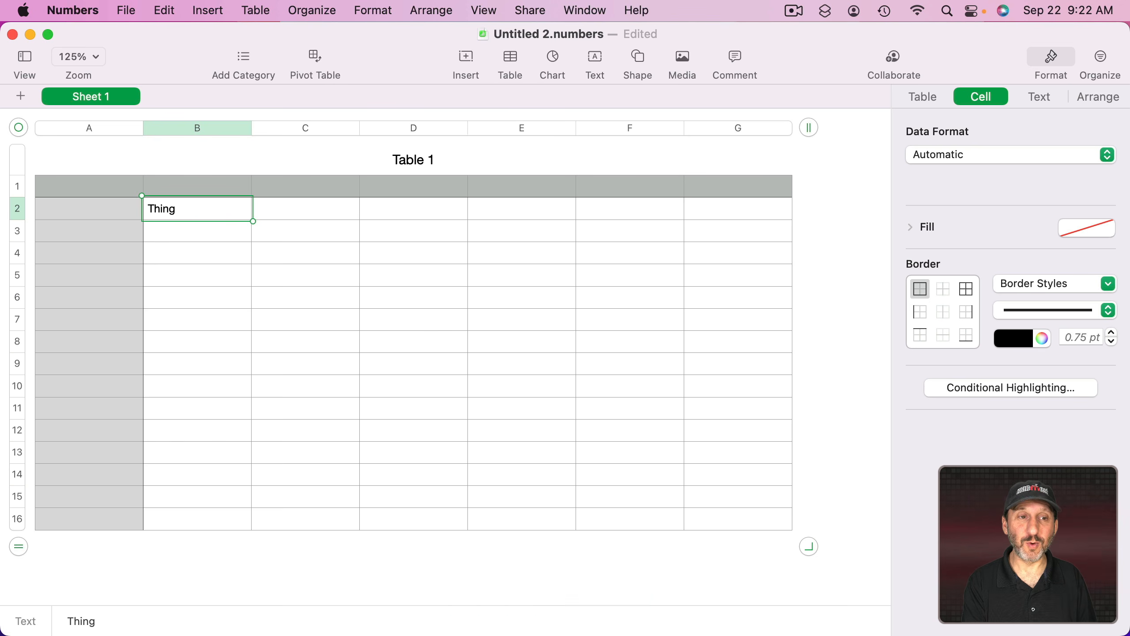
pyautogui.write(' 1')
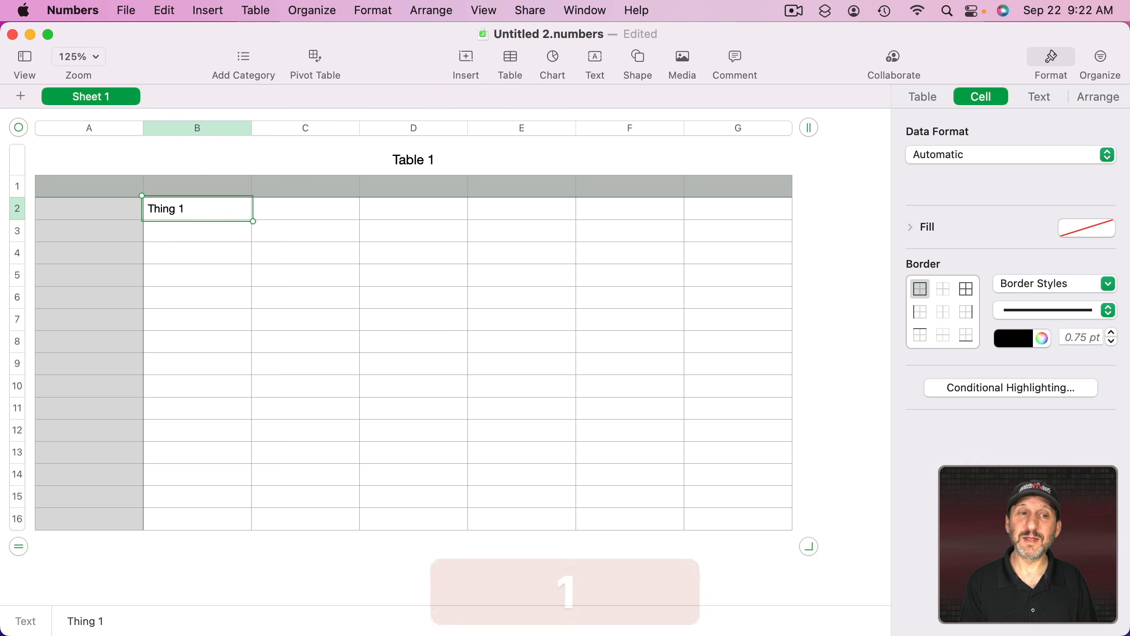
pyautogui.press('Return')
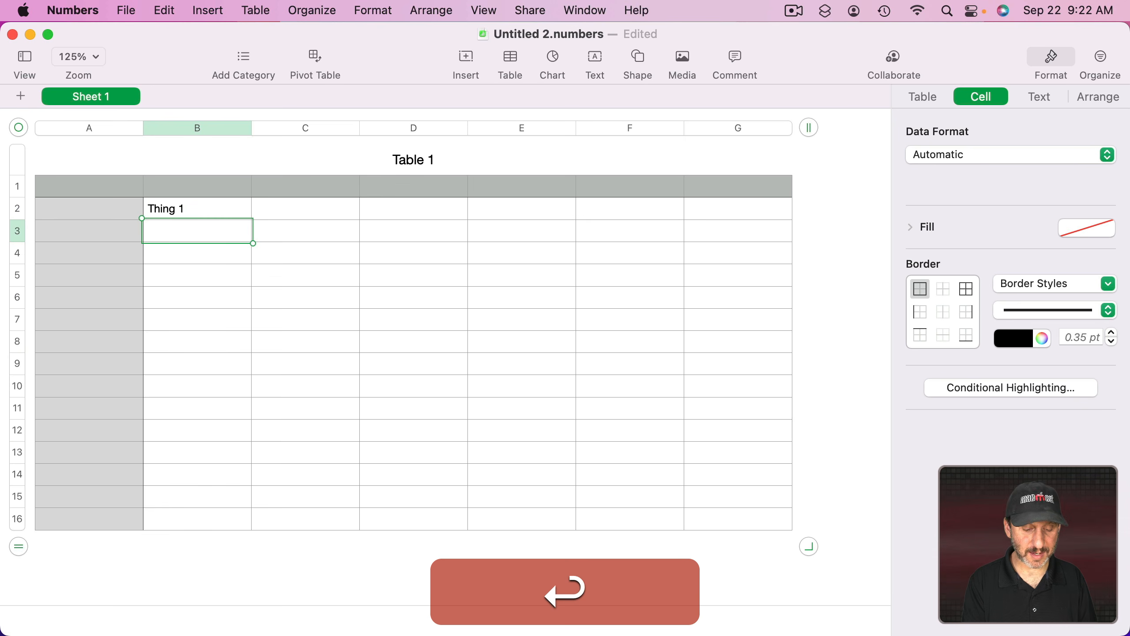
pyautogui.click(178, 209)
pyautogui.moveTo(195, 222); pyautogui.dragTo(195, 524)
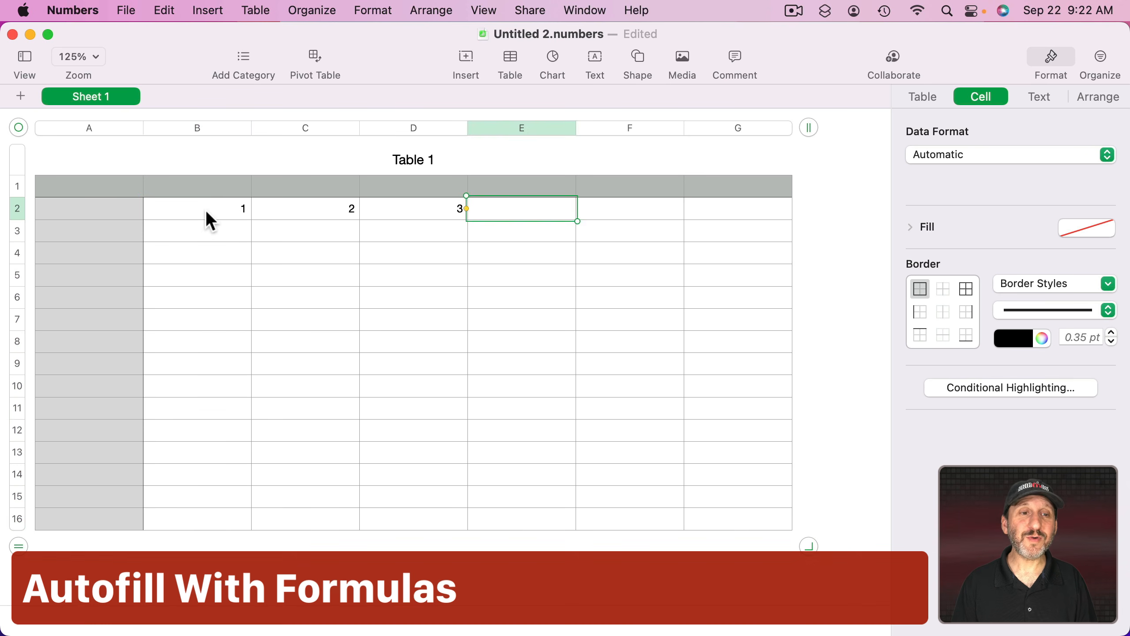
# Enter a formula in cell E2 that adds B2, C2 and D2.
pyautogui.click(205, 209)
pyautogui.click(302, 212)
pyautogui.click(414, 205)
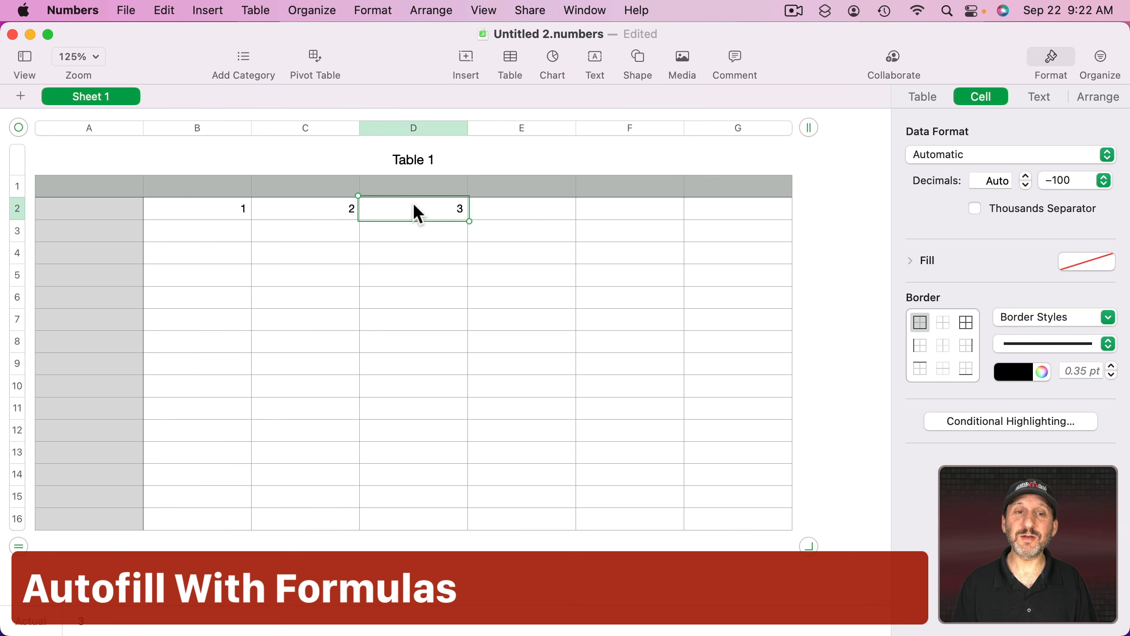
pyautogui.click(558, 210)
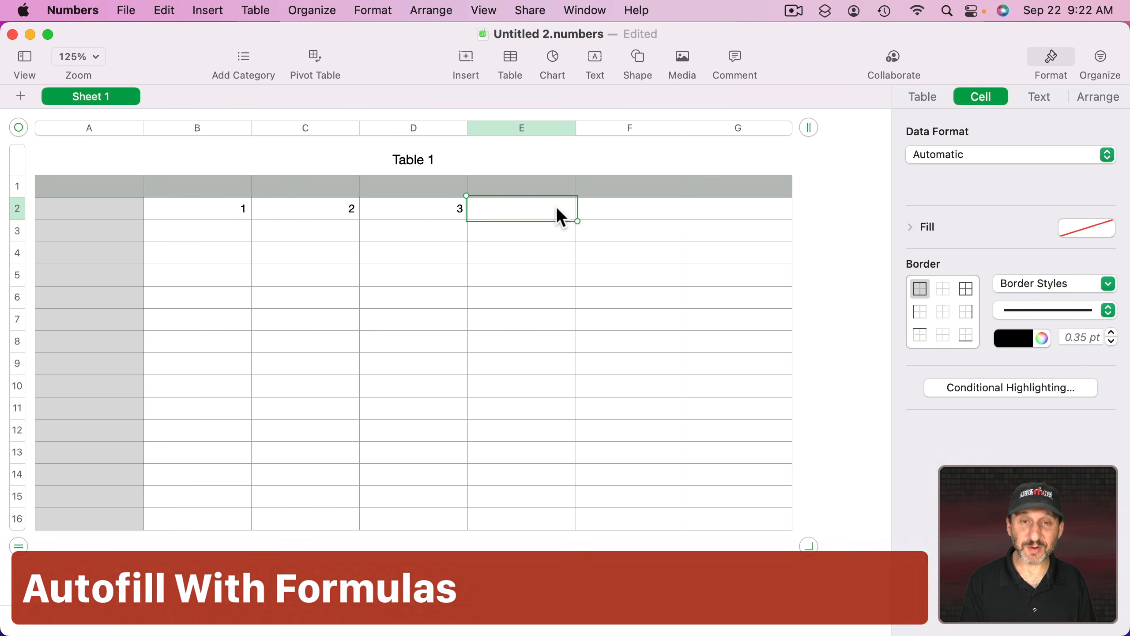
pyautogui.write('=')
pyautogui.click(223, 215)
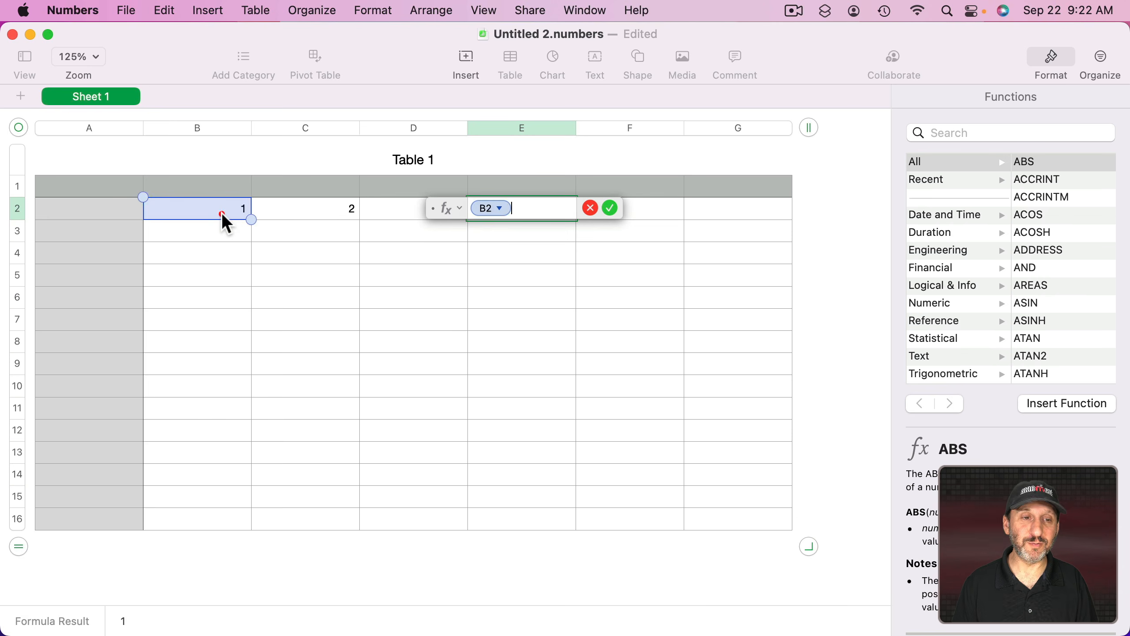
pyautogui.write('+')
pyautogui.click(337, 213)
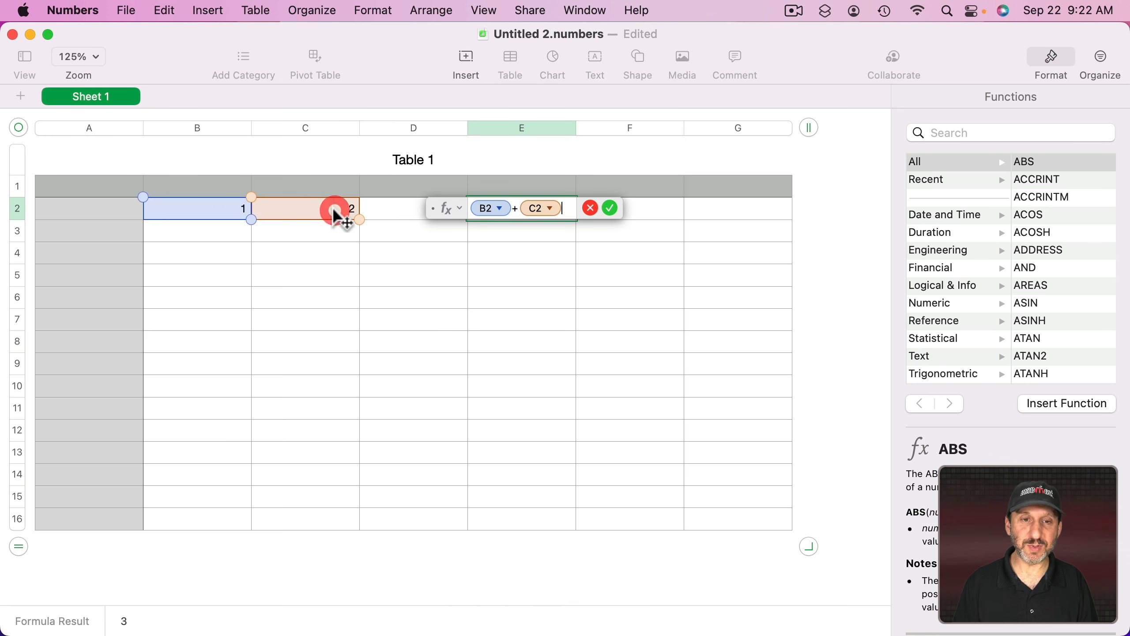
pyautogui.write('+')
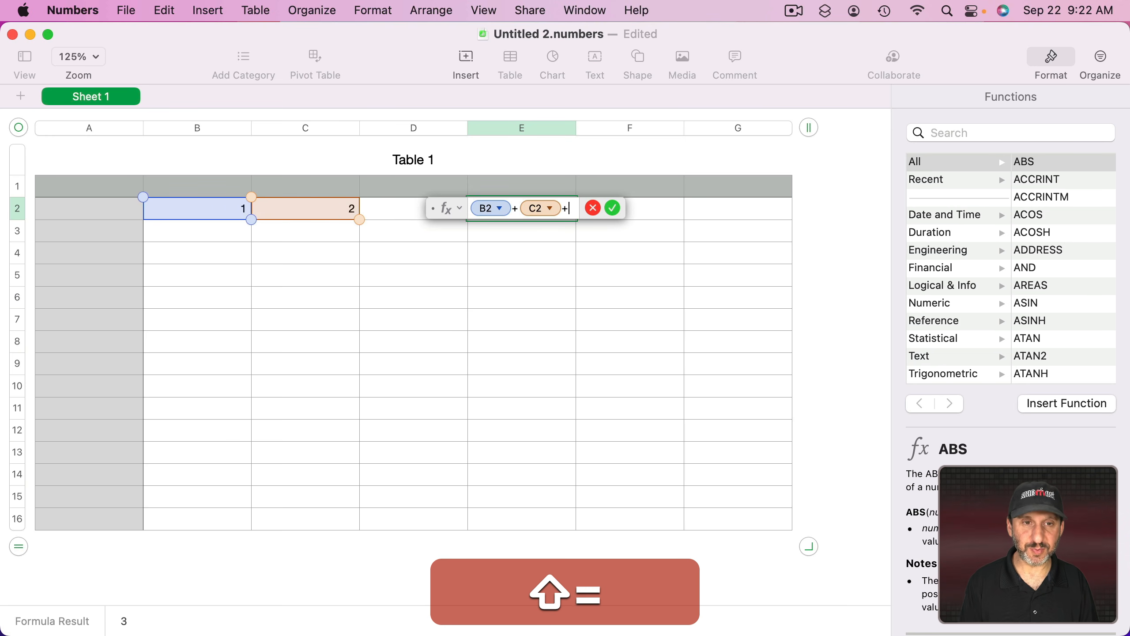
pyautogui.click(415, 216)
pyautogui.press('Return')
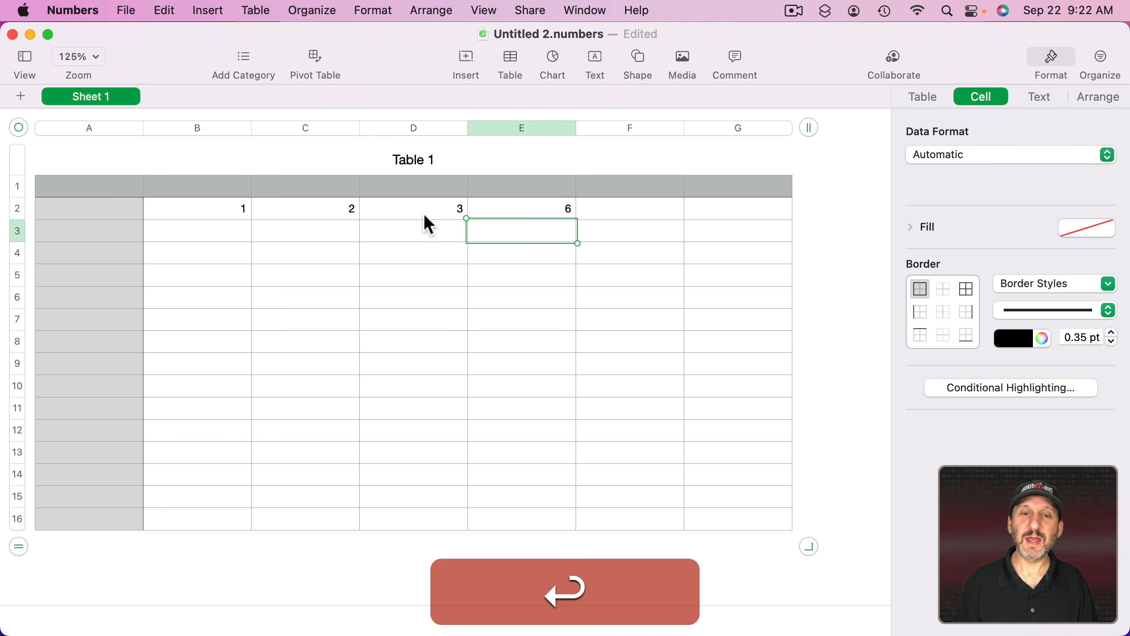
# Autofill the numbers and sum formula of cells B2 to E2 down to row 16.
pyautogui.click(205, 209)
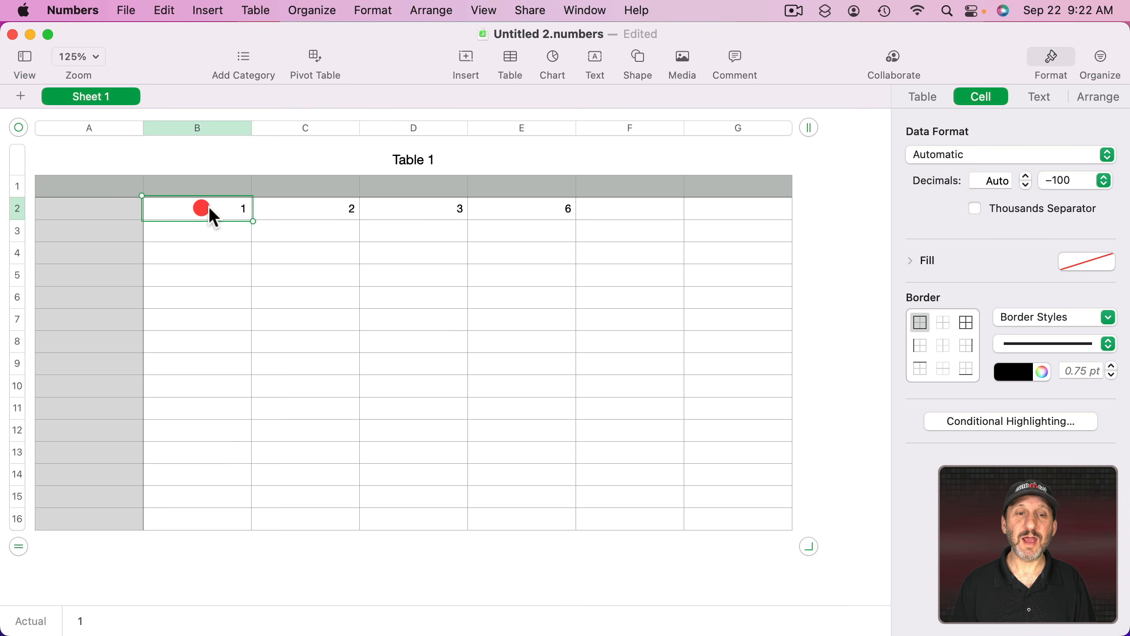
pyautogui.keyDown('shift'); pyautogui.click(494, 211); pyautogui.keyUp('shift')
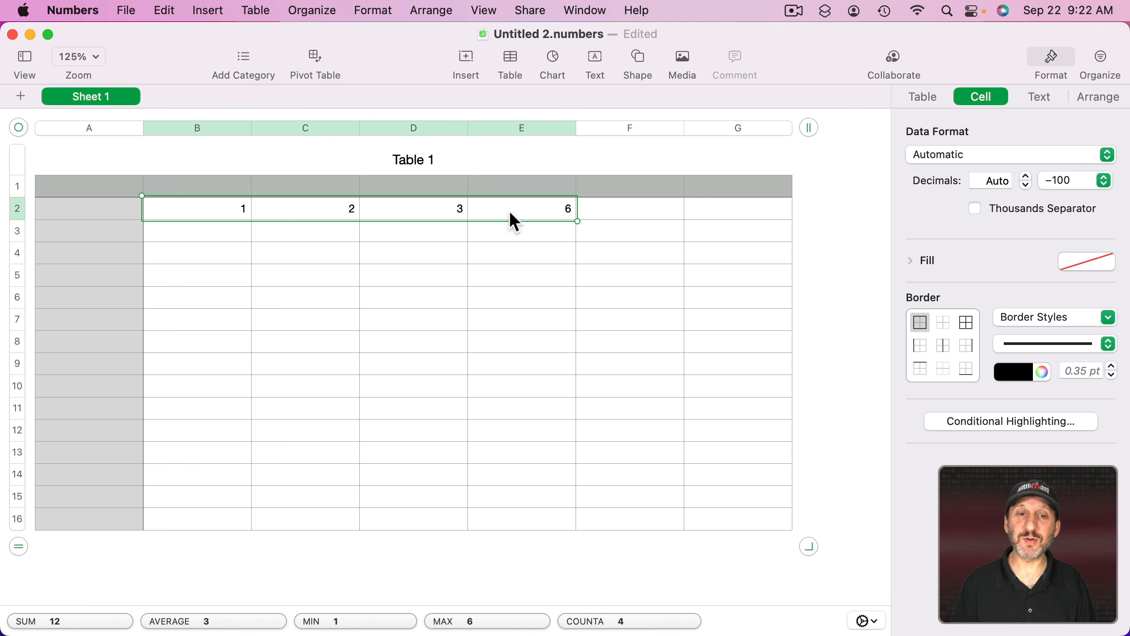
pyautogui.moveTo(361, 221); pyautogui.dragTo(352, 531)
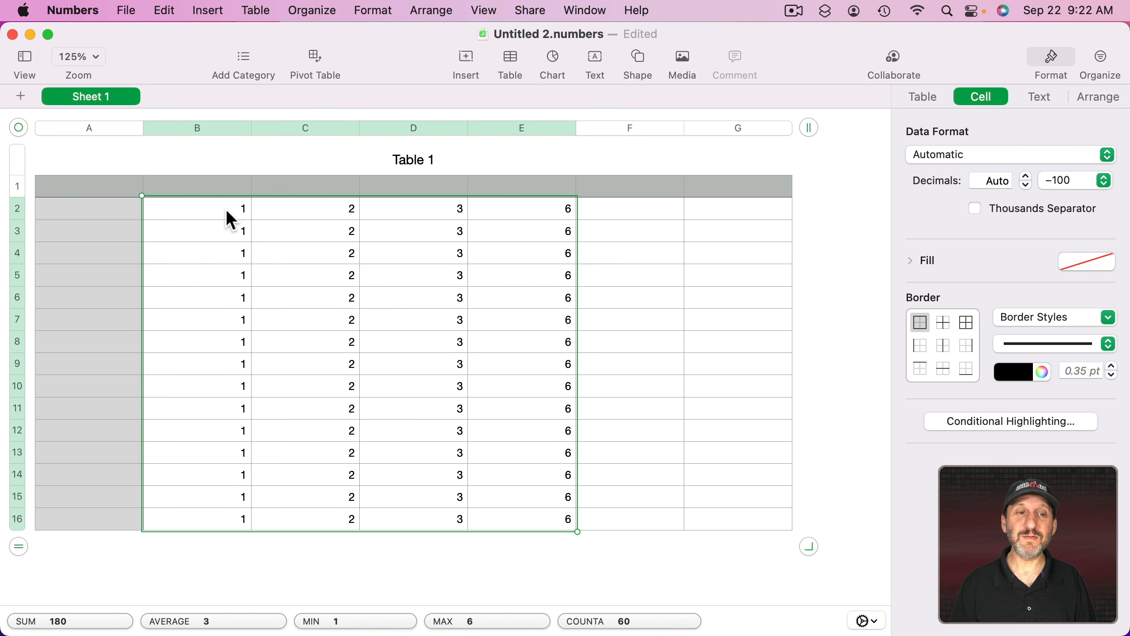
# Examine the filled values in row 3 and the row references of the formulas in cells E2 to E6.
pyautogui.click(228, 229)
pyautogui.click(295, 230)
pyautogui.click(392, 228)
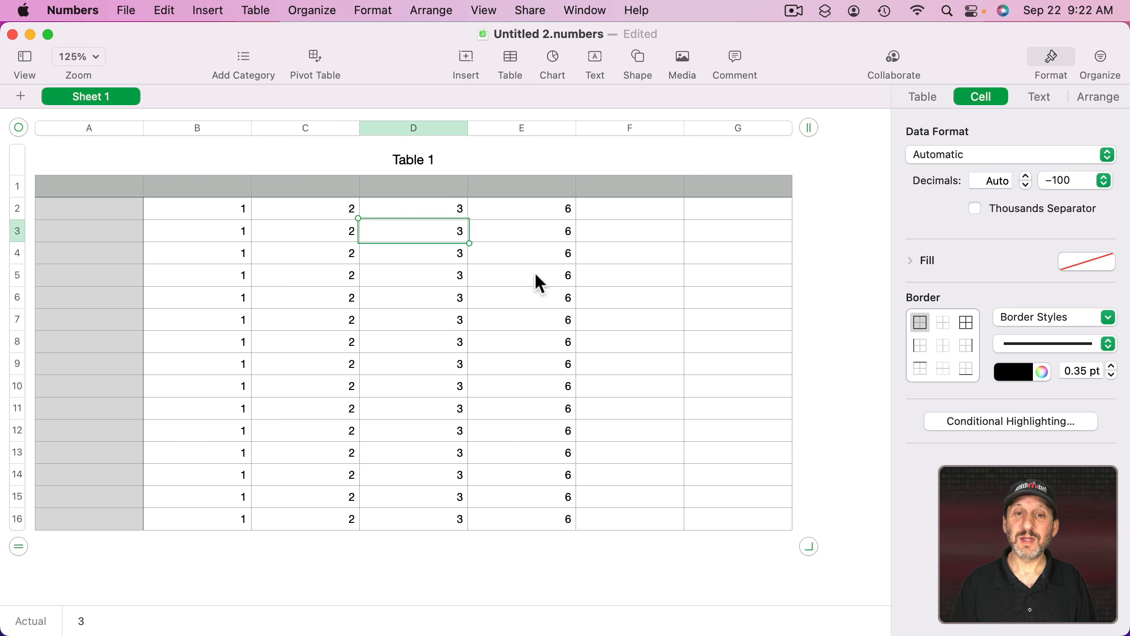
pyautogui.click(551, 210)
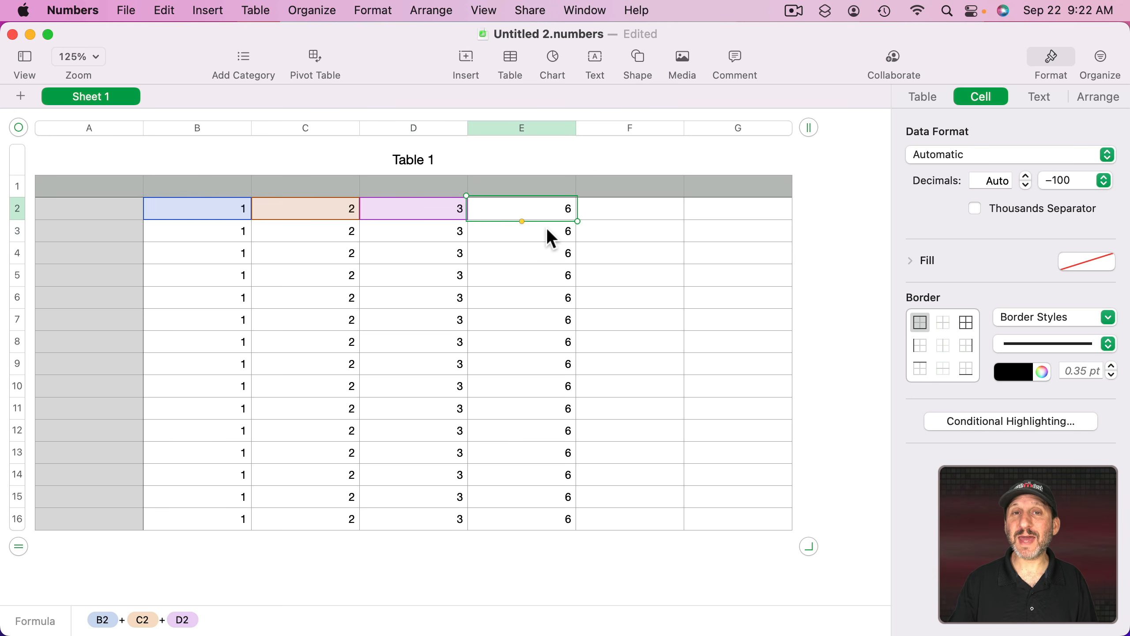
pyautogui.click(548, 230)
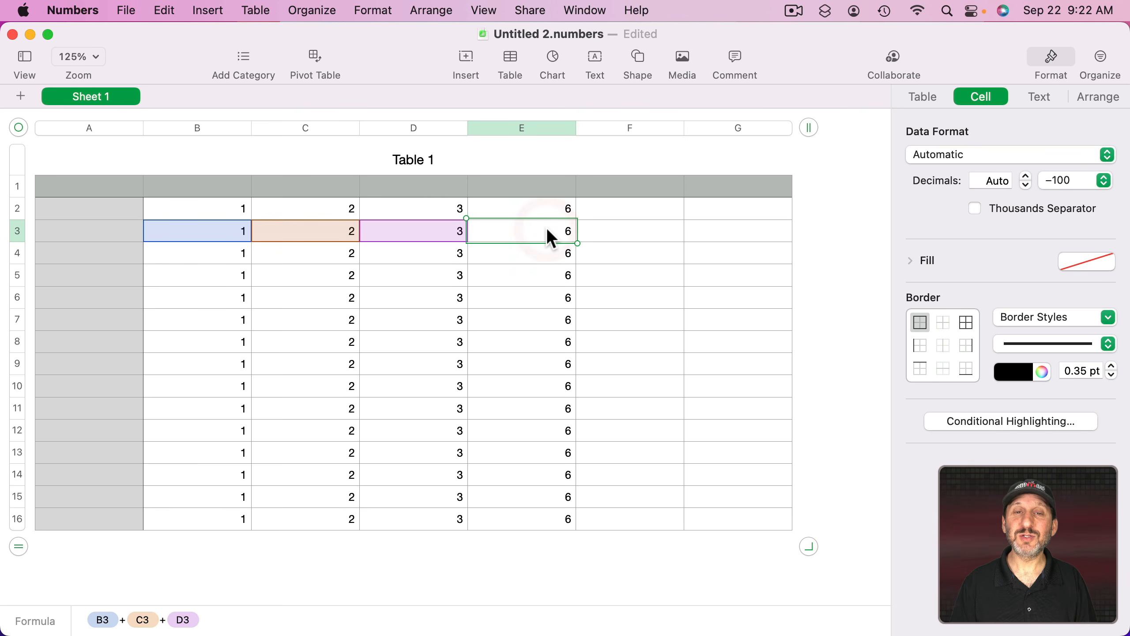
pyautogui.click(542, 252)
pyautogui.click(538, 209)
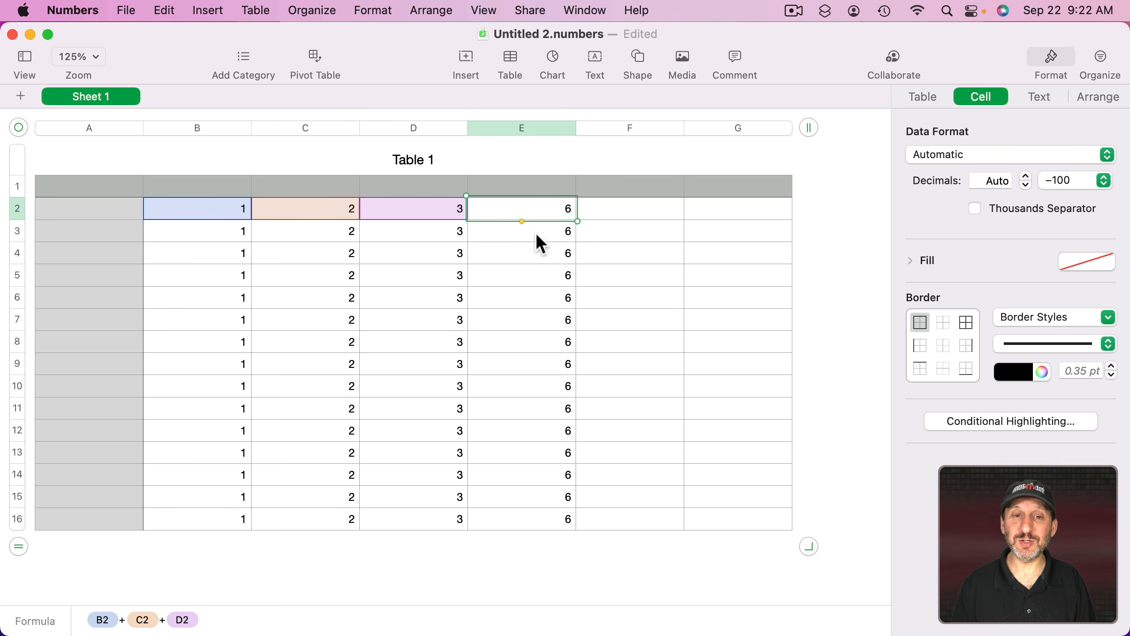
pyautogui.click(541, 232)
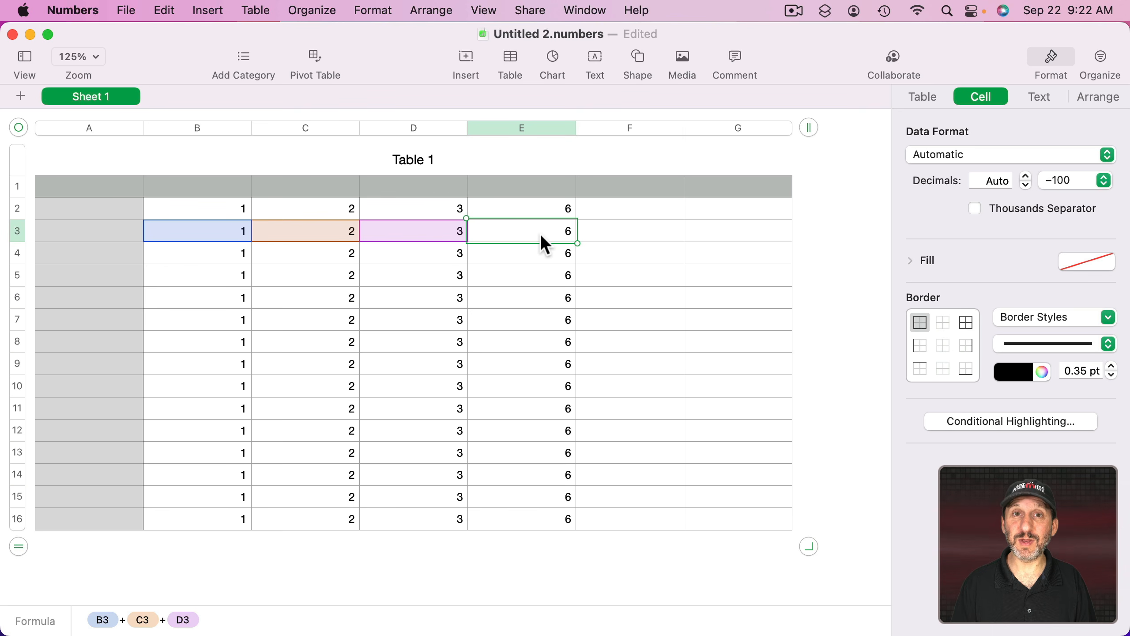
pyautogui.click(534, 253)
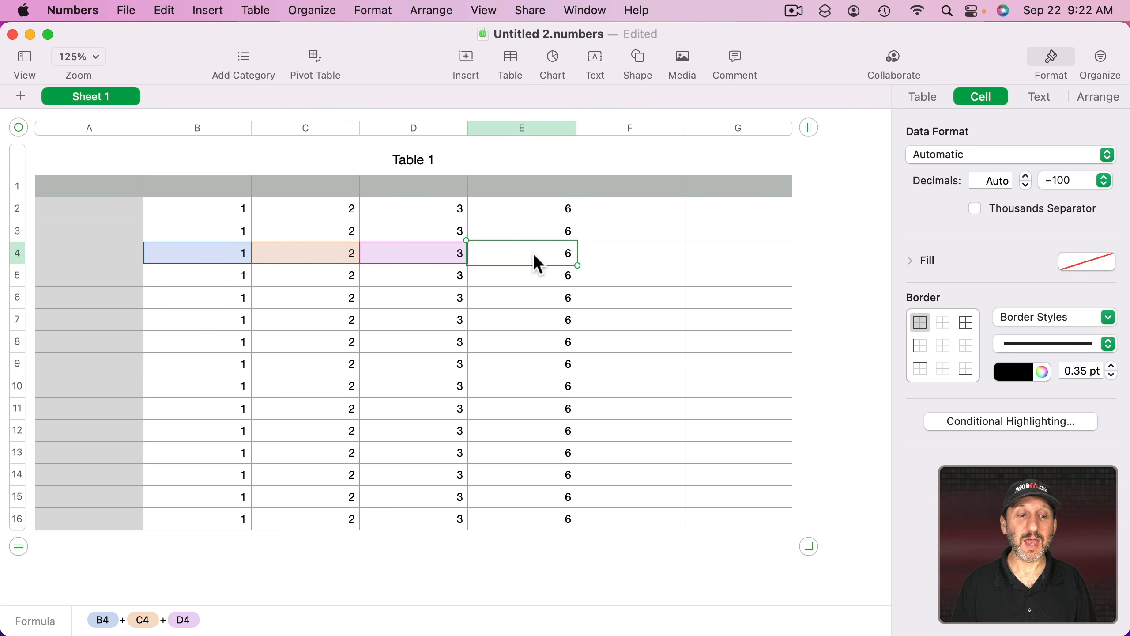
pyautogui.click(522, 273)
pyautogui.click(522, 295)
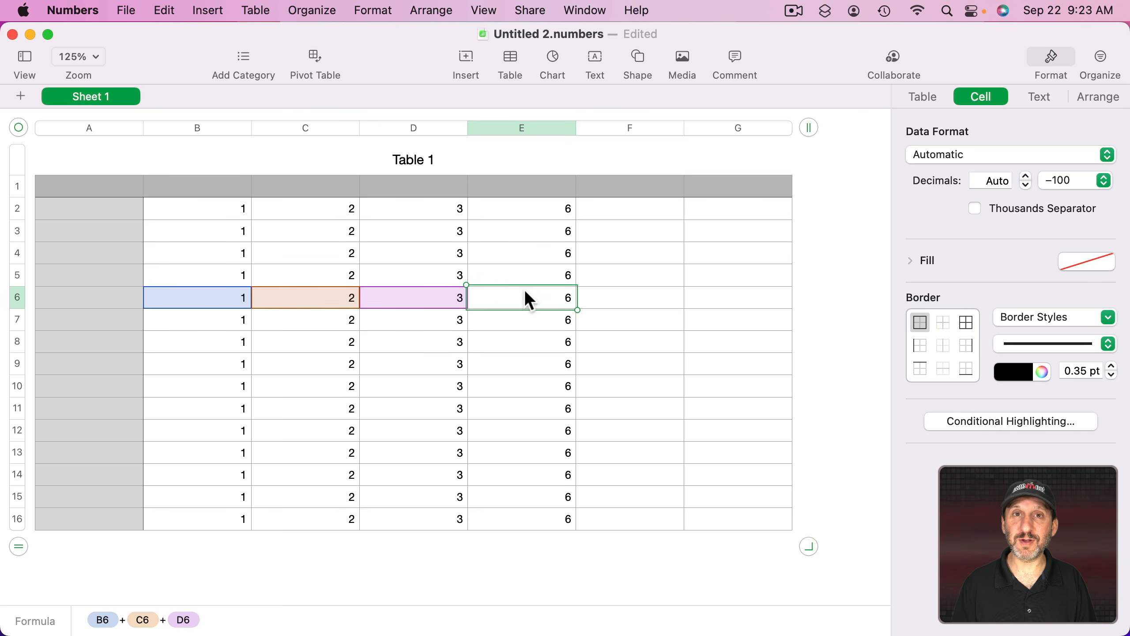
# Autofill only the sum formula of cell E2 down column E to row 16.
pyautogui.click(537, 266)
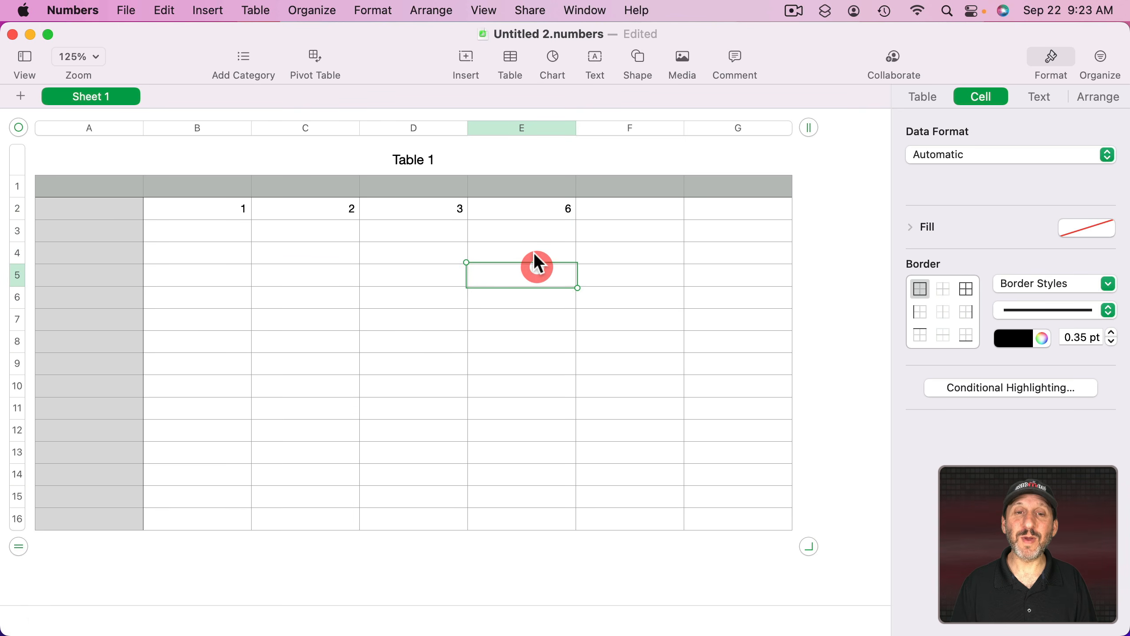
pyautogui.click(528, 207)
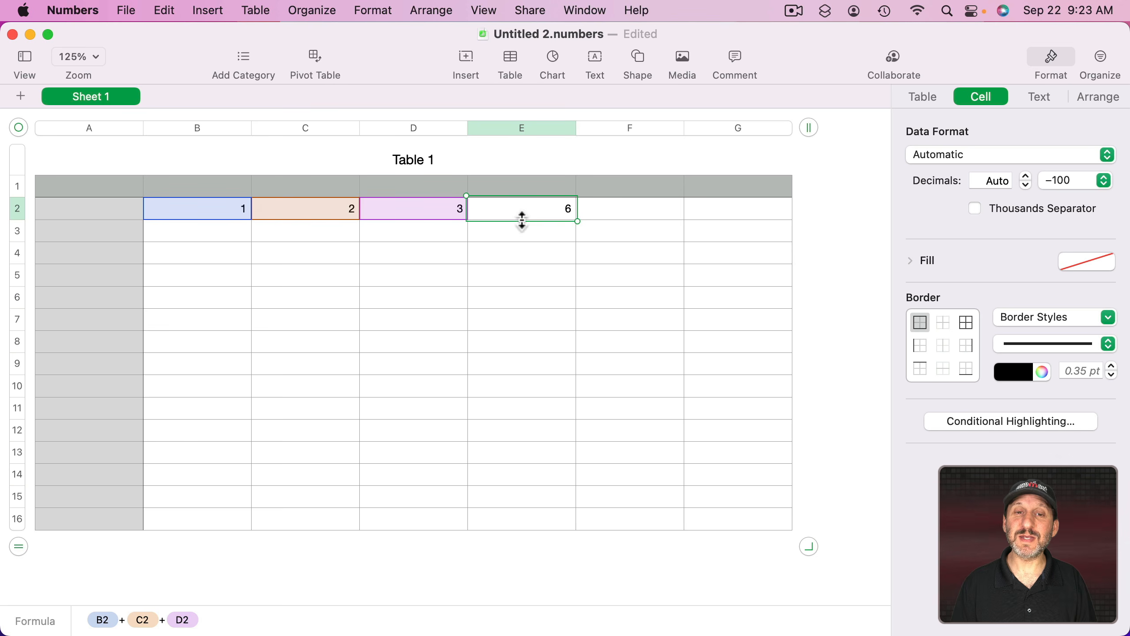
pyautogui.moveTo(522, 222); pyautogui.dragTo(517, 530)
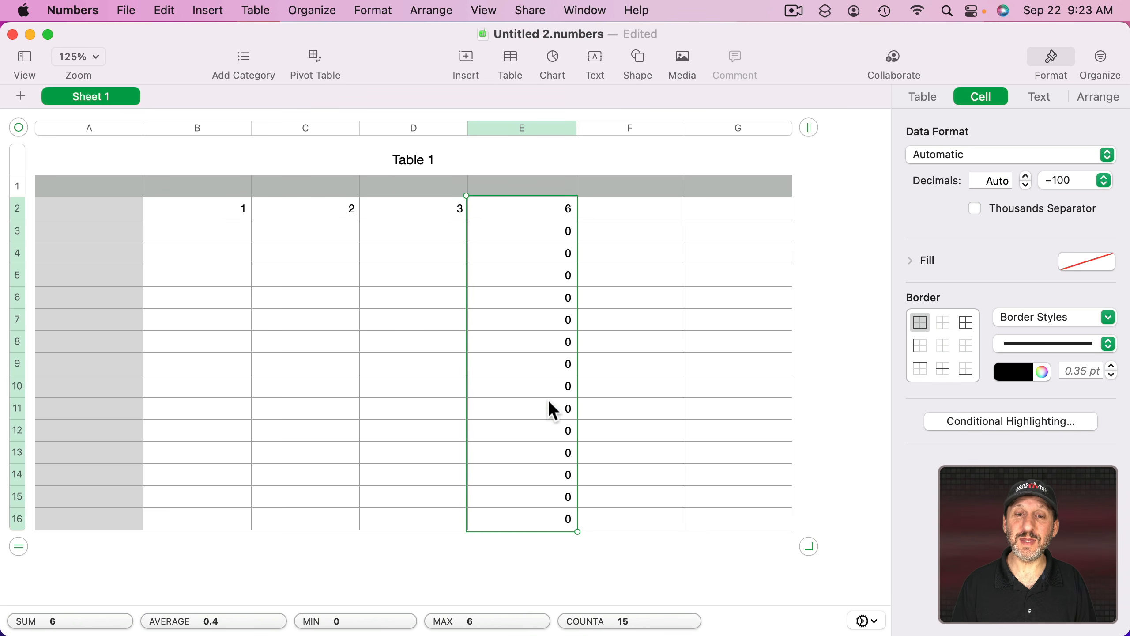
# Enter 4, 5 and 6 in cells B3 to D3 and check the formula in E3.
pyautogui.click(237, 248)
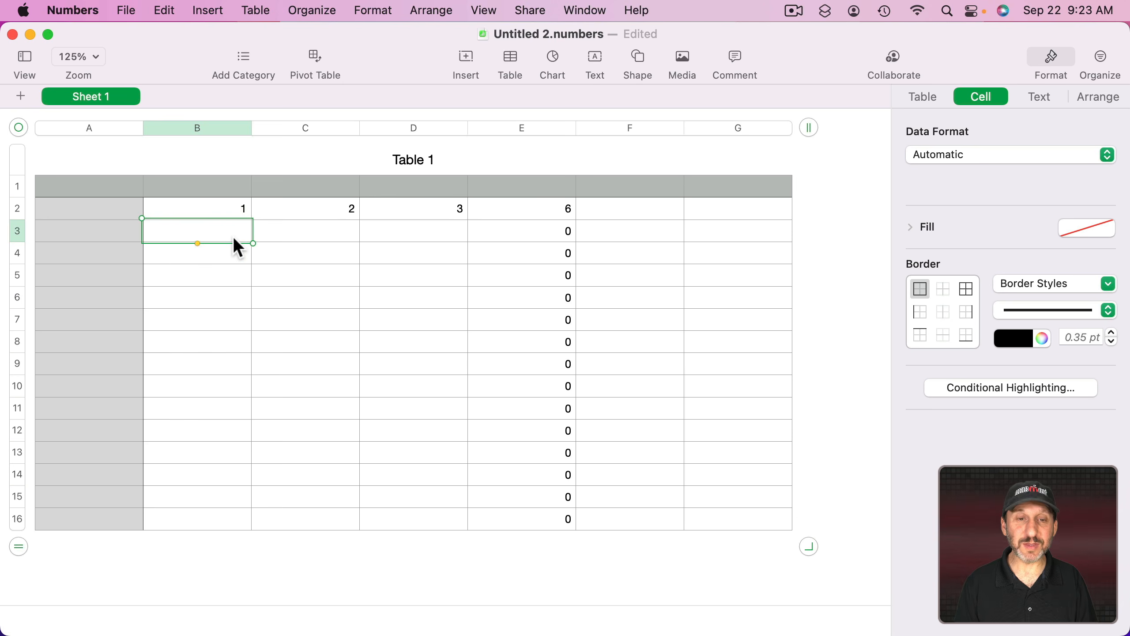
pyautogui.write('4')
pyautogui.press('Right')
pyautogui.write('5')
pyautogui.press('Right')
pyautogui.write('6')
pyautogui.press('Right')
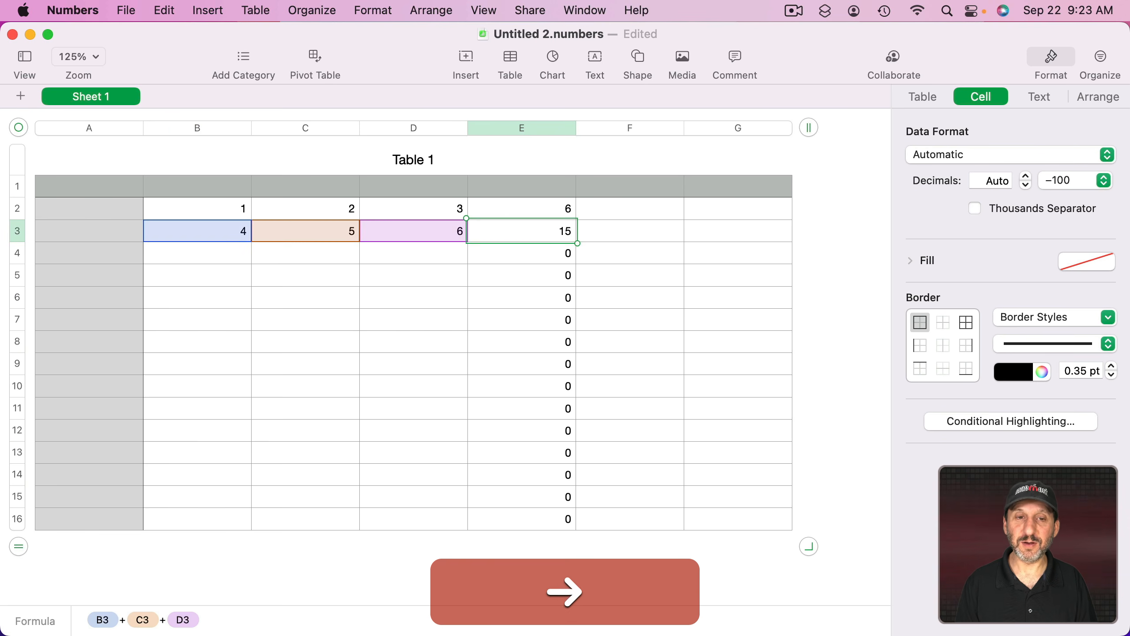
pyautogui.press('Down')
pyautogui.click(530, 231)
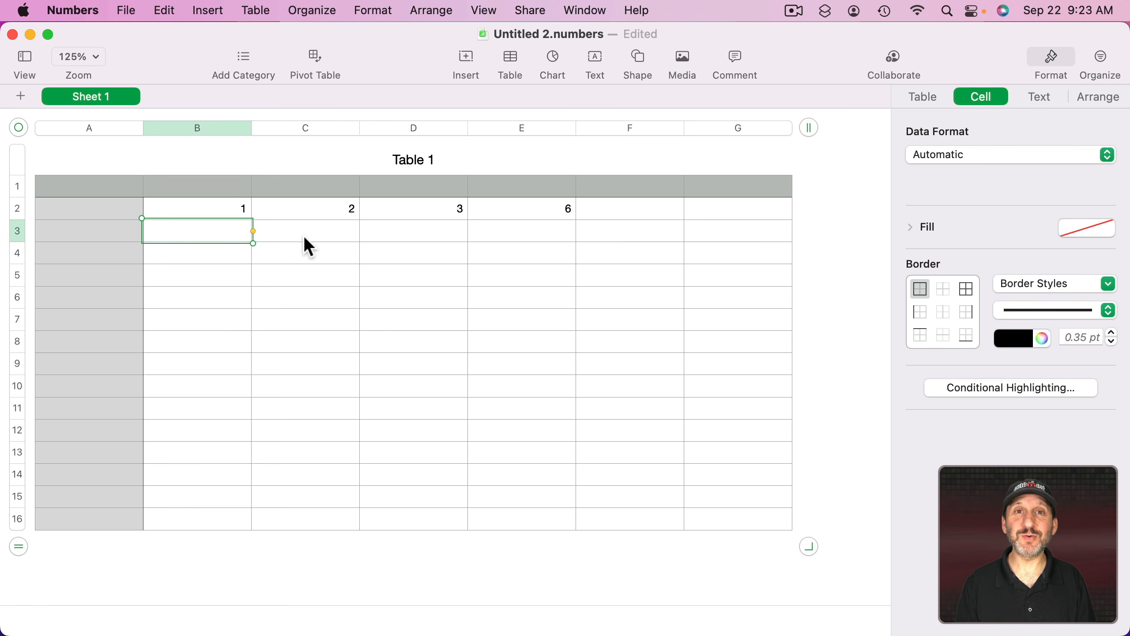
# Enter 2, 2 and 3 in cells B3, C3 and D3.
pyautogui.write('2')
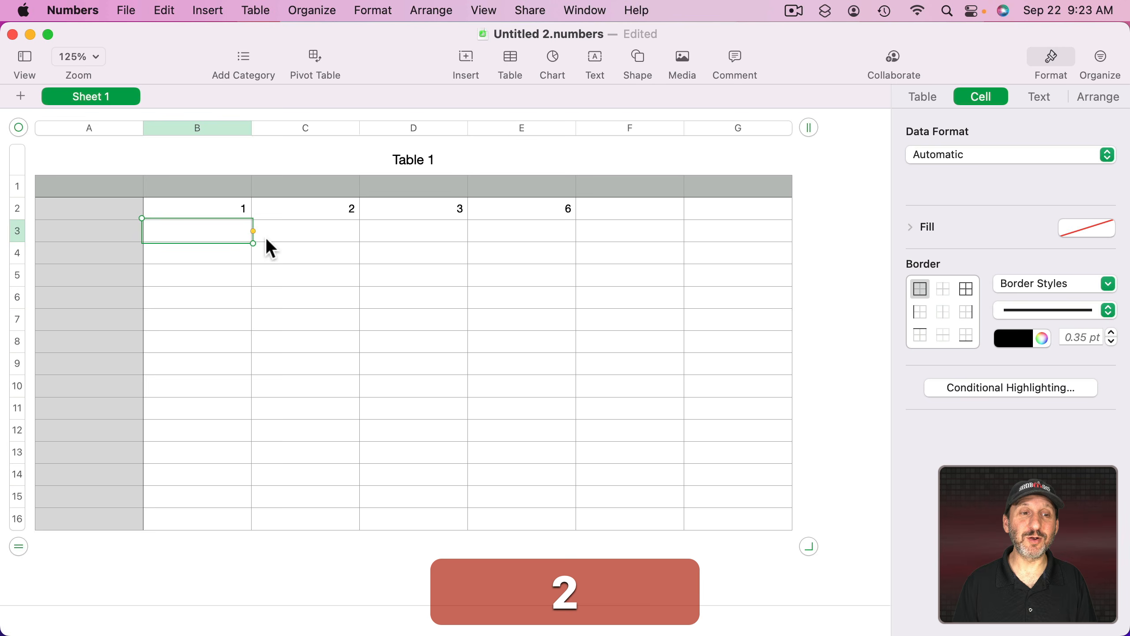
pyautogui.press('Right')
pyautogui.write('2')
pyautogui.press('Right')
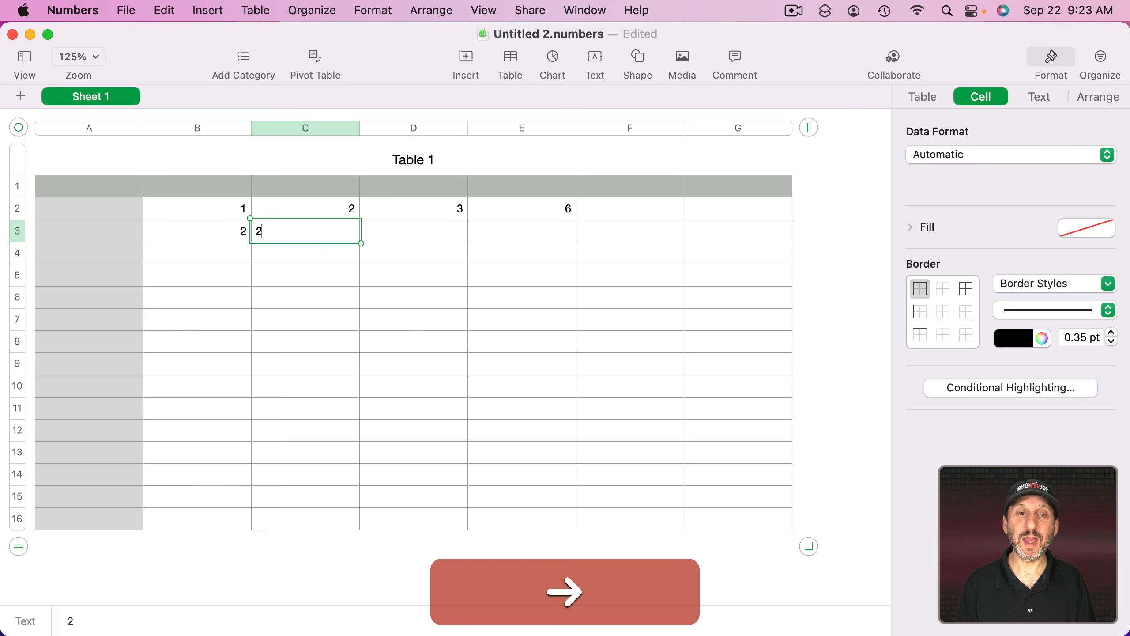
pyautogui.write('3')
pyautogui.press('Right')
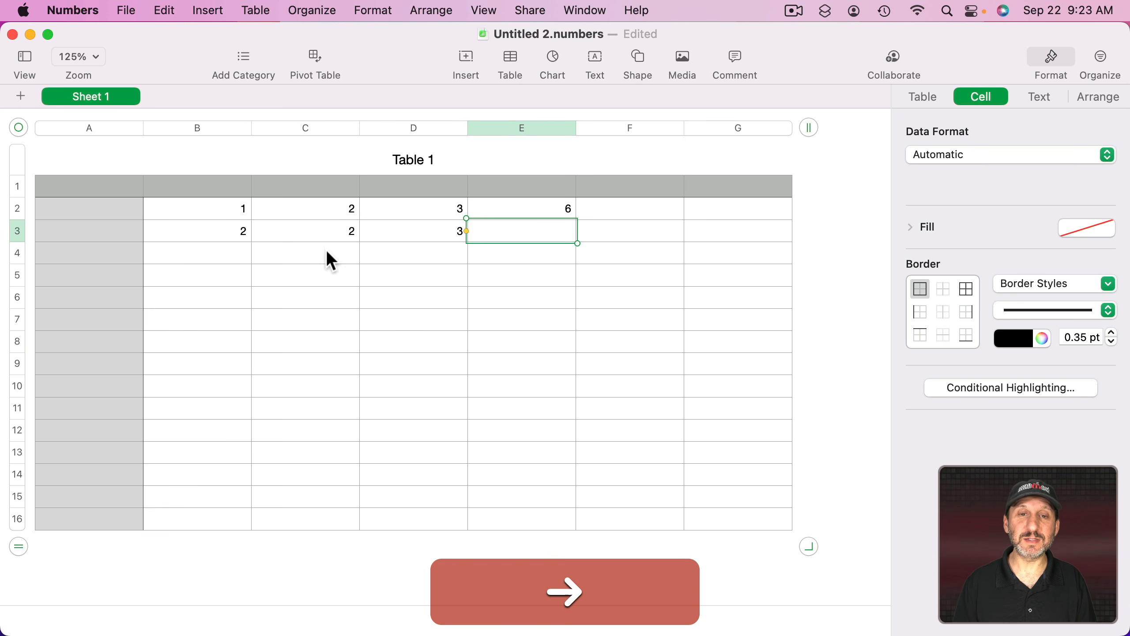
# Copy the sum formula from cell E2 into E3.
pyautogui.click(505, 209)
pyautogui.press('super+c')
pyautogui.click(512, 229)
pyautogui.press('super+v')
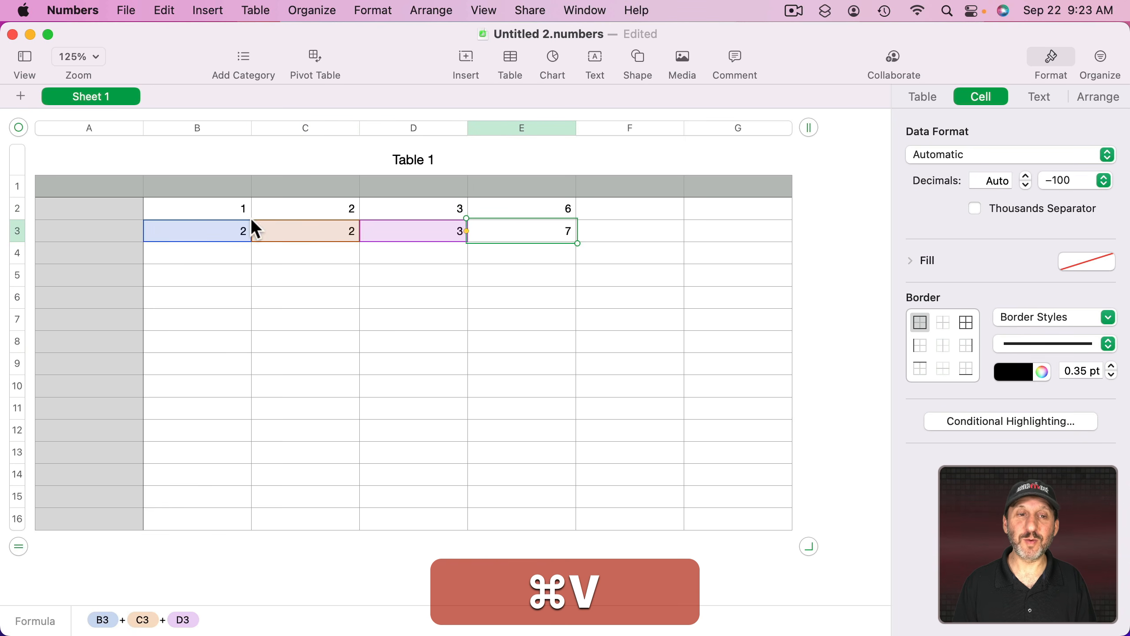
# Autofill the two-row pattern of cells B2 to E3, including the formulas, down to row 16.
pyautogui.click(217, 209)
pyautogui.keyDown('shift'); pyautogui.click(543, 228); pyautogui.keyUp('shift')
pyautogui.moveTo(356, 243); pyautogui.dragTo(358, 531)
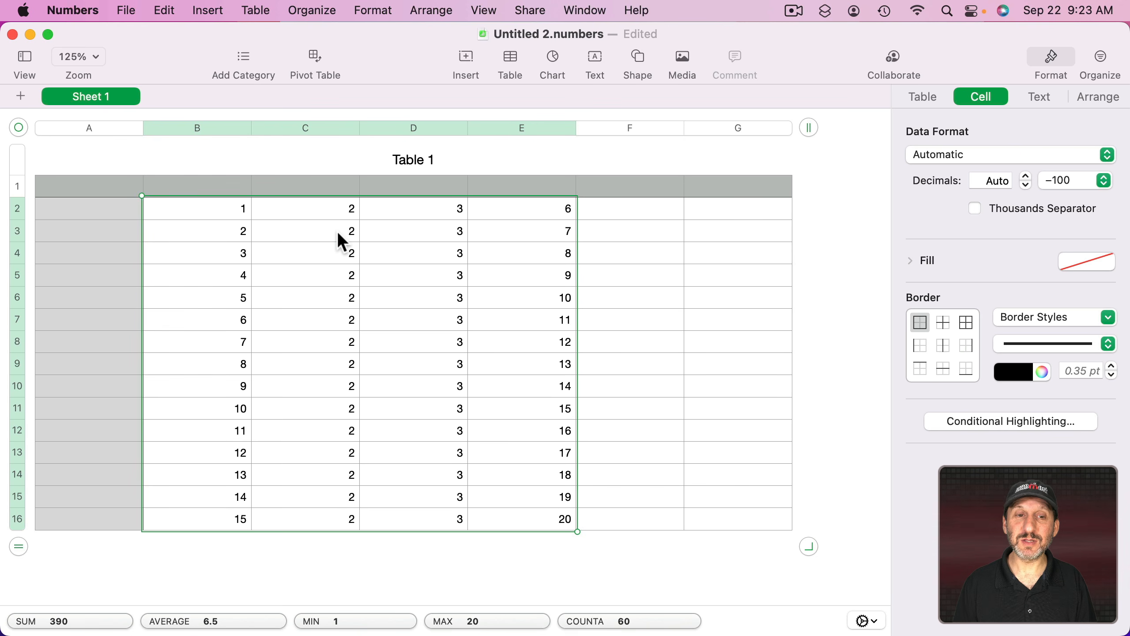
# Check the autofilled sum formulas in column E from row 2 down to row 8.
pyautogui.click(529, 209)
pyautogui.click(531, 226)
pyautogui.click(533, 256)
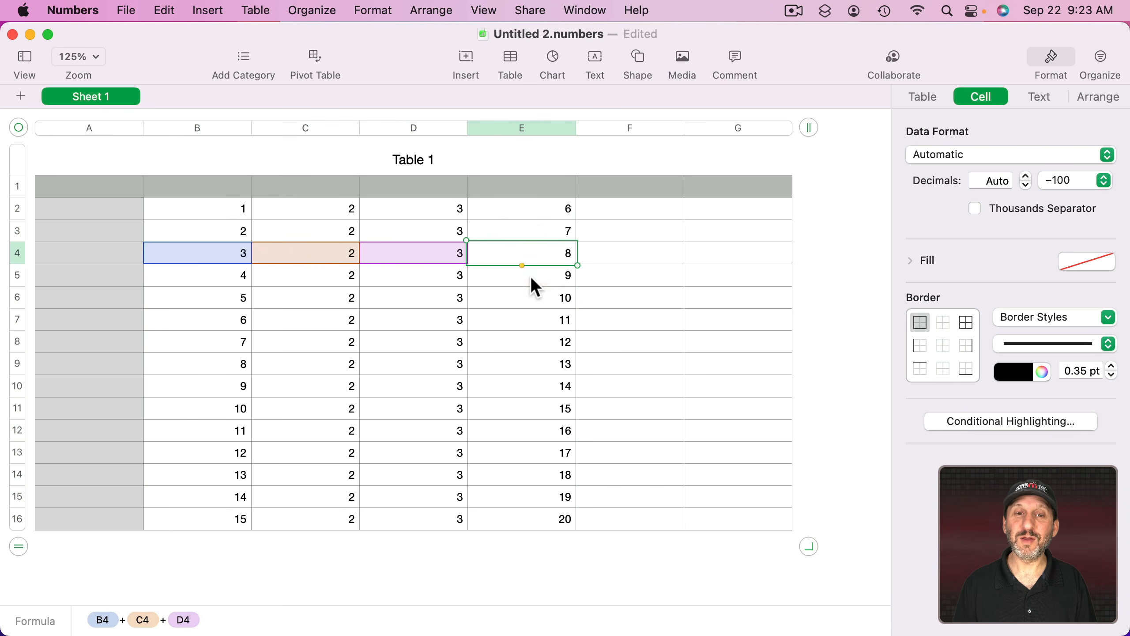
pyautogui.click(529, 276)
pyautogui.click(529, 297)
pyautogui.click(528, 320)
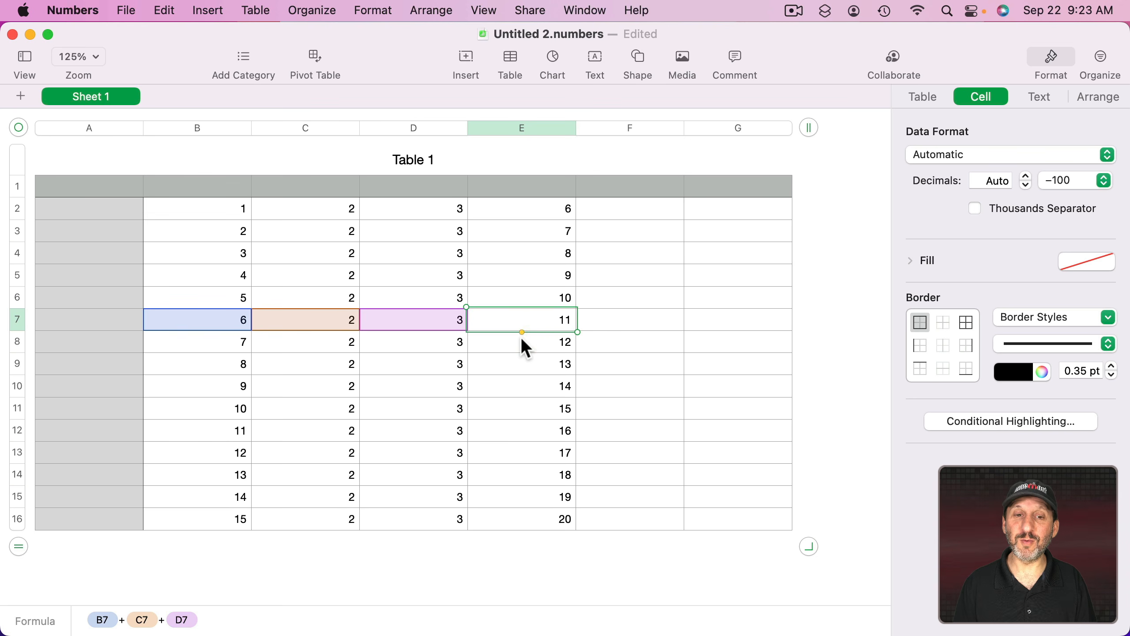
pyautogui.click(525, 342)
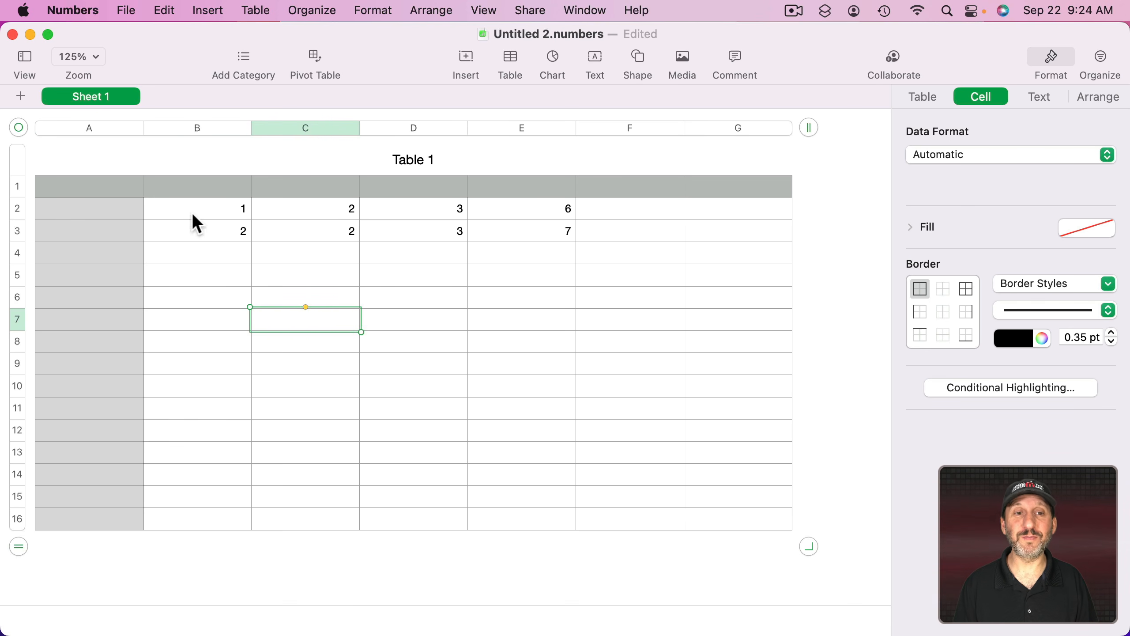
# Remove the empty rows 4 to 16 so the table ends at row 3.
pyautogui.click(119, 251)
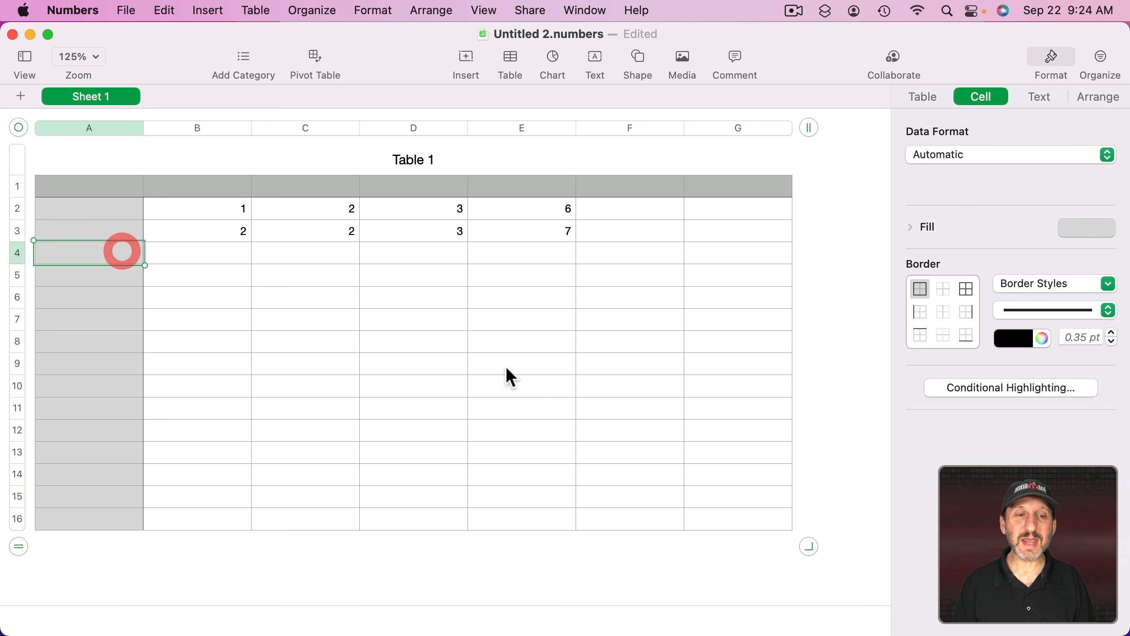
pyautogui.keyDown('shift'); pyautogui.click(711, 512); pyautogui.keyUp('shift')
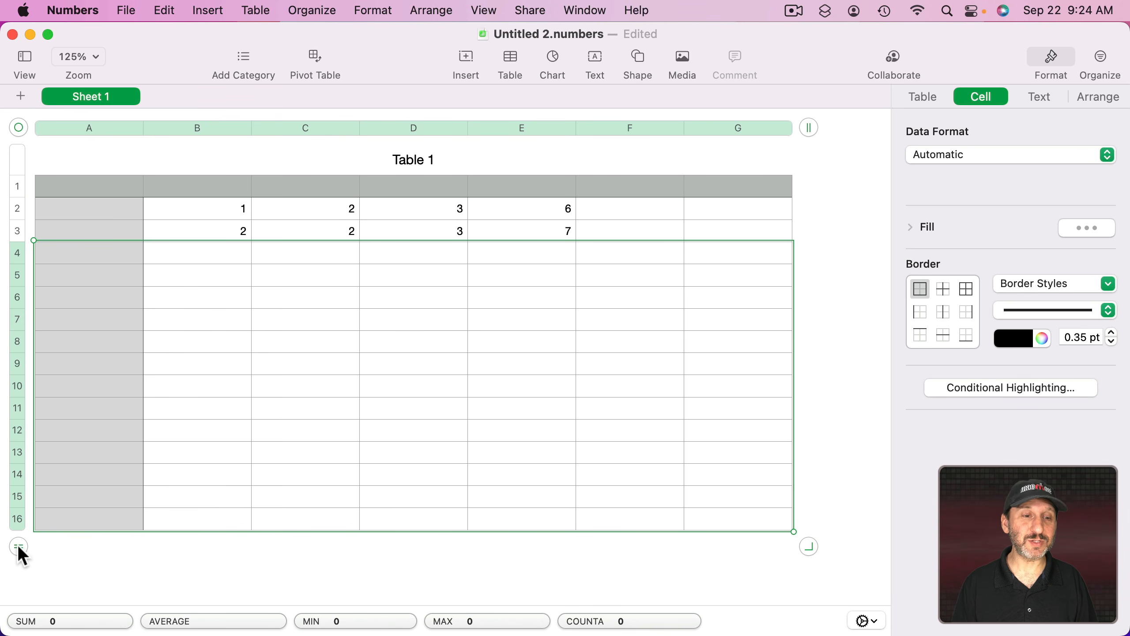
pyautogui.moveTo(18, 546); pyautogui.dragTo(44, 257)
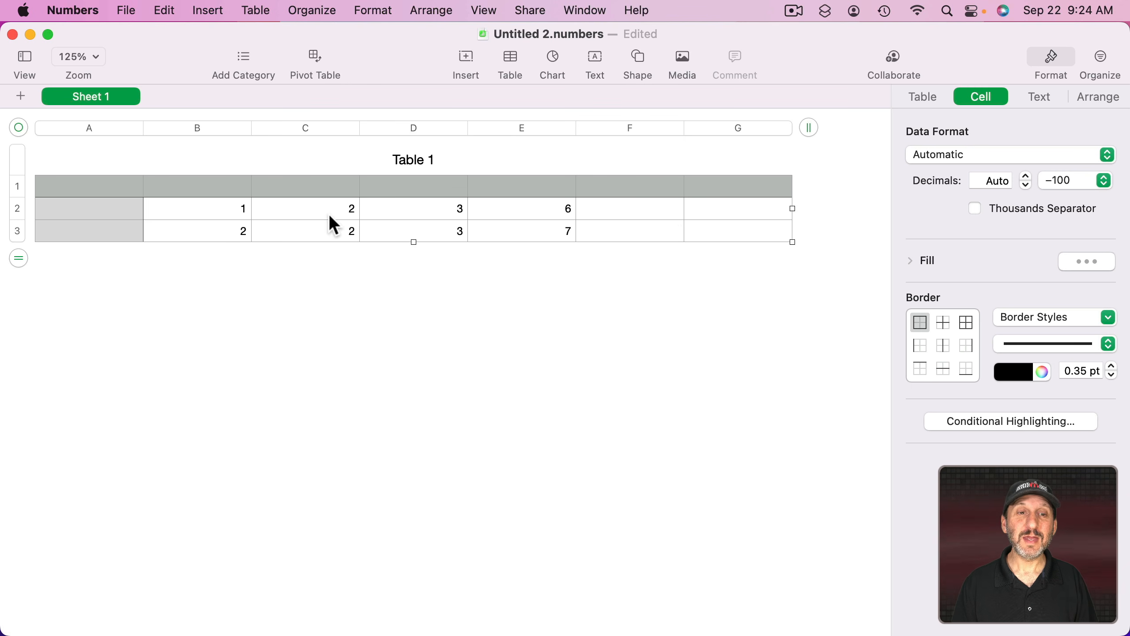
# Add a new row below row 3 and compare the formulas in cells E3 and E4.
pyautogui.click(229, 236)
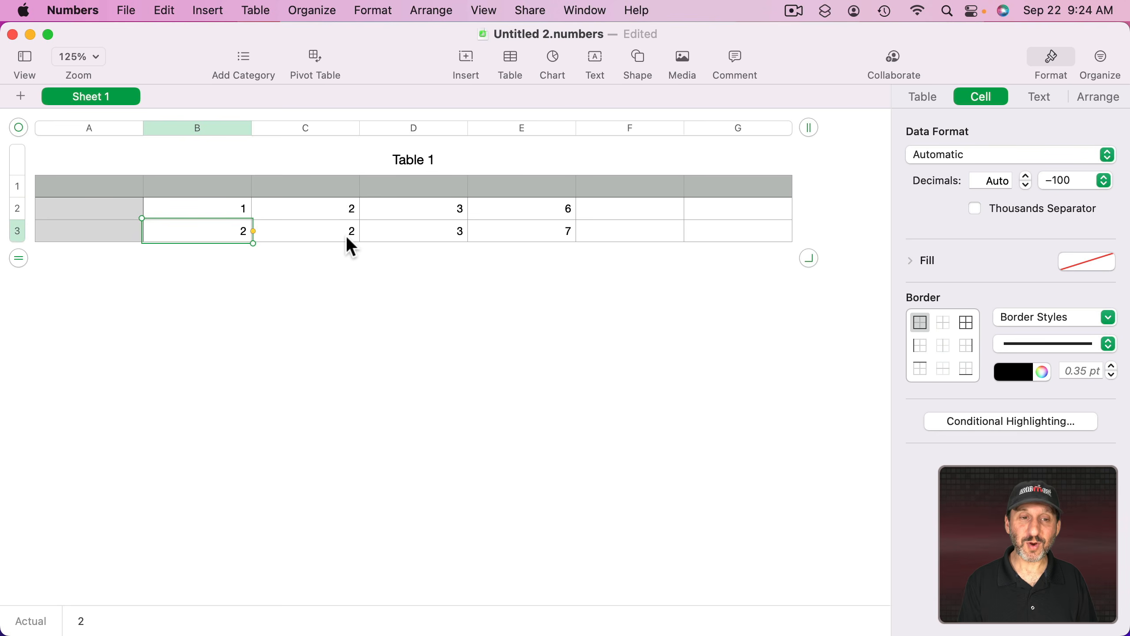
pyautogui.press('Return')
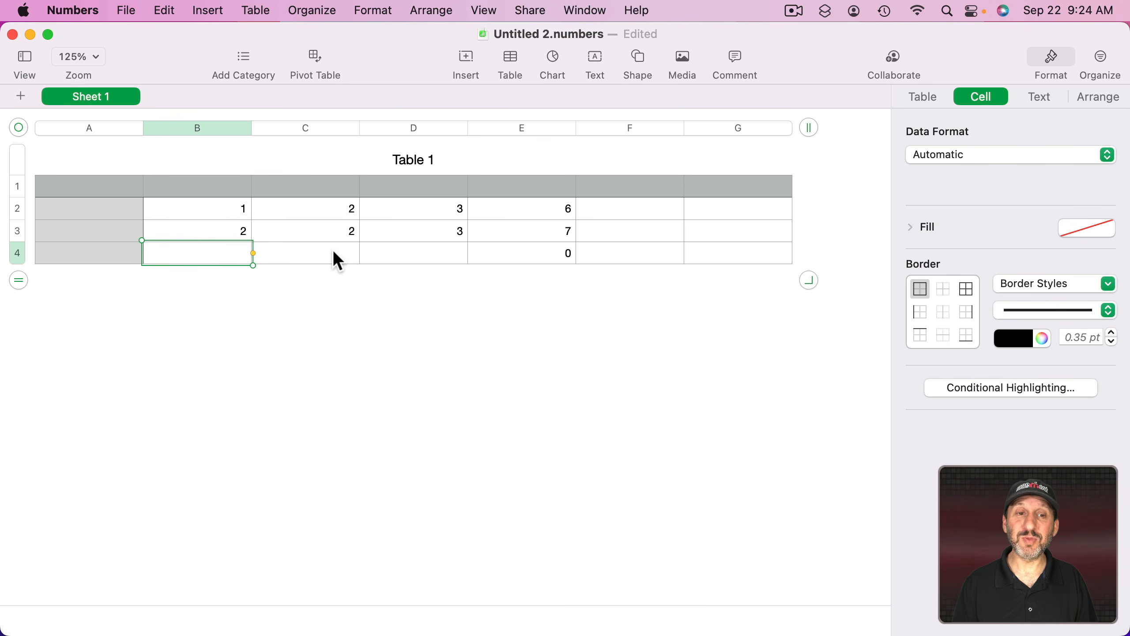
pyautogui.click(549, 230)
pyautogui.click(549, 255)
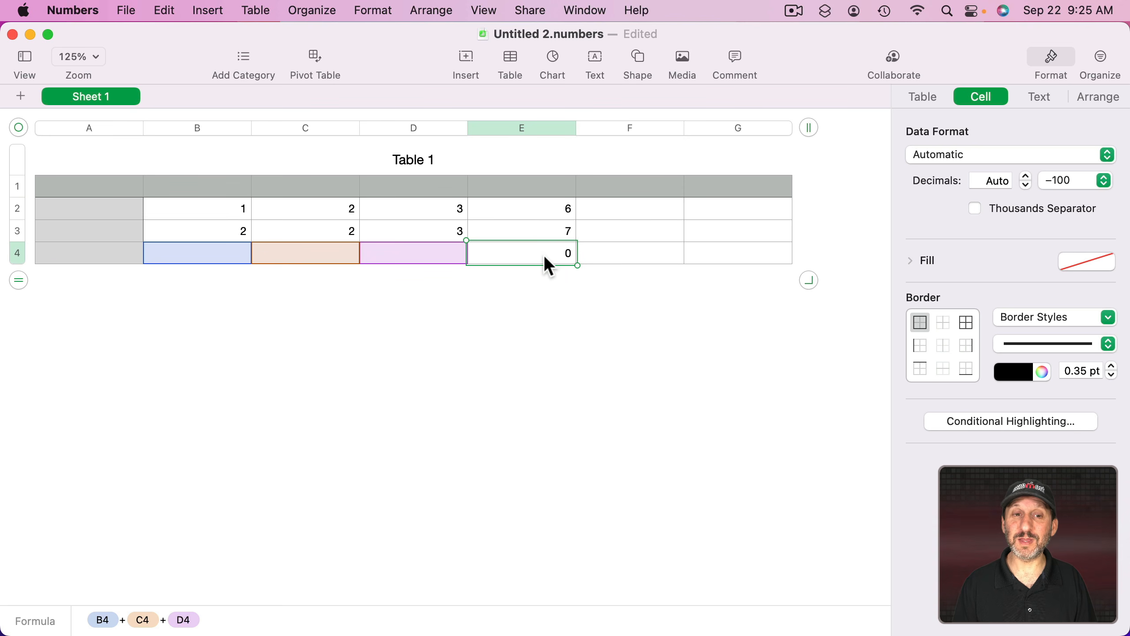
# Enter 4, 5 and 6 in cells B4, C4 and D4.
pyautogui.press('Left')
pyautogui.press('Left')
pyautogui.press('Left')
pyautogui.write('4')
pyautogui.press('Tab')
pyautogui.write('5')
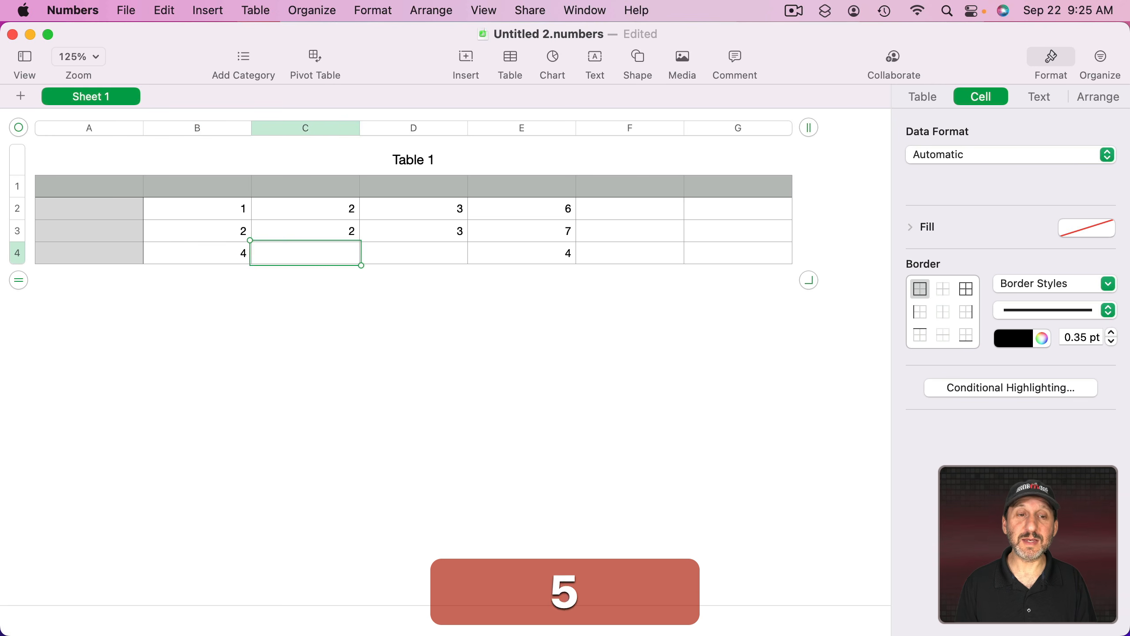
pyautogui.press('Tab')
pyautogui.write('6')
pyautogui.press('Tab')
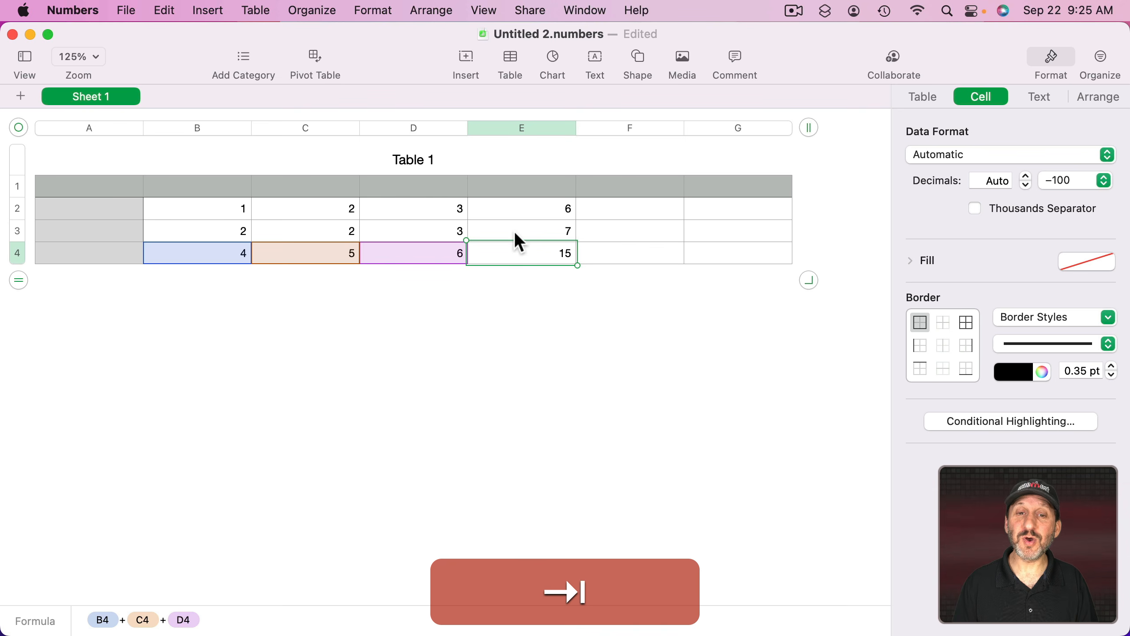
# Add a new row below row 4 and enter 10, 11 and 12 in cells B5 to D5.
pyautogui.click(234, 254)
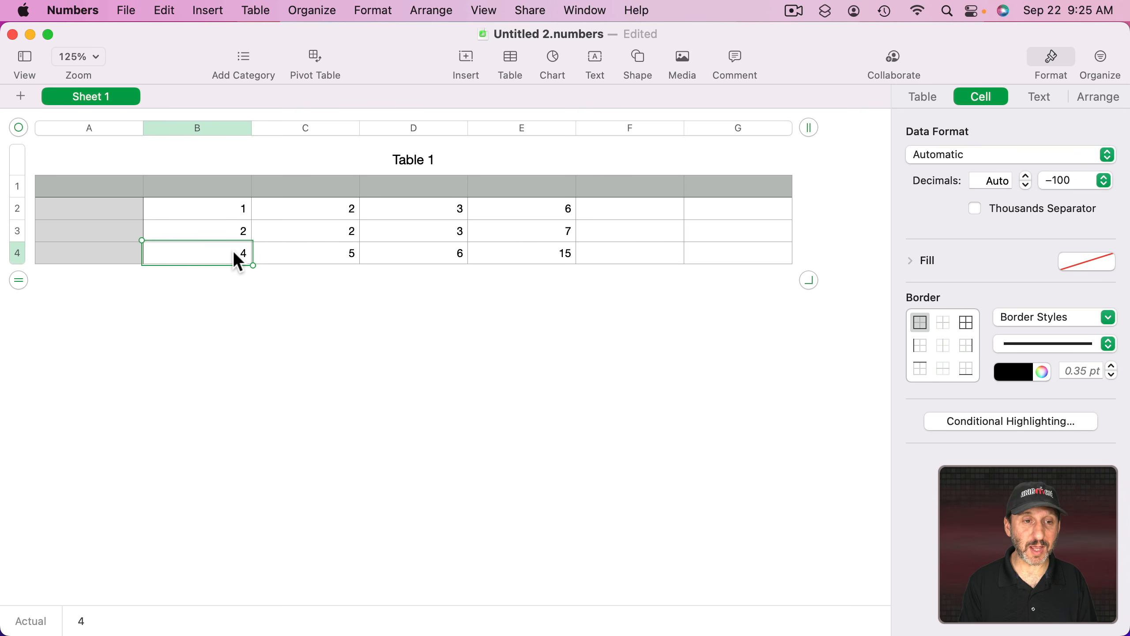
pyautogui.press('Return')
pyautogui.write('10')
pyautogui.press('Tab')
pyautogui.write('11')
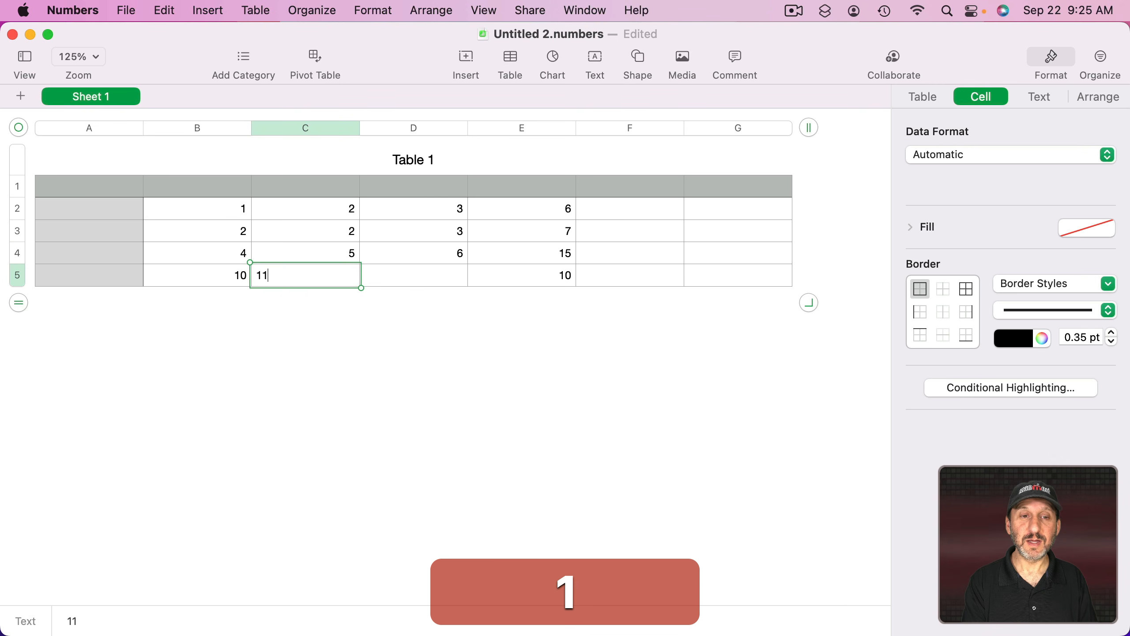
pyautogui.press('Tab')
pyautogui.write('12')
pyautogui.press('Return')
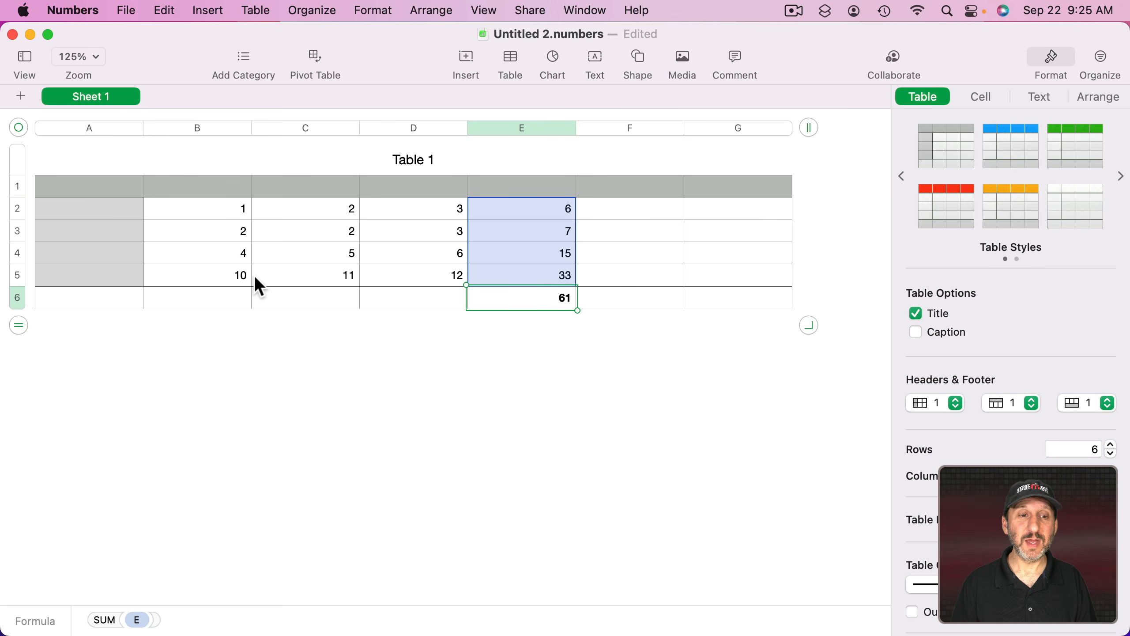
# Insert a body row above the footer row and enter 14, 15 and 17 in cells B6 to D6.
pyautogui.click(213, 280)
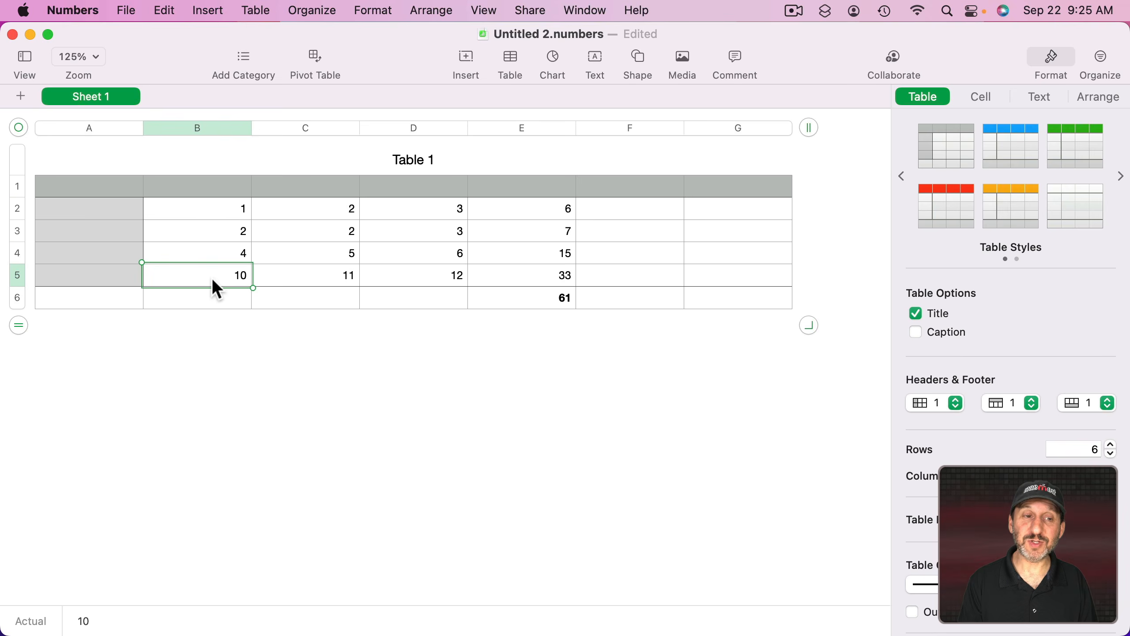
pyautogui.press('Return')
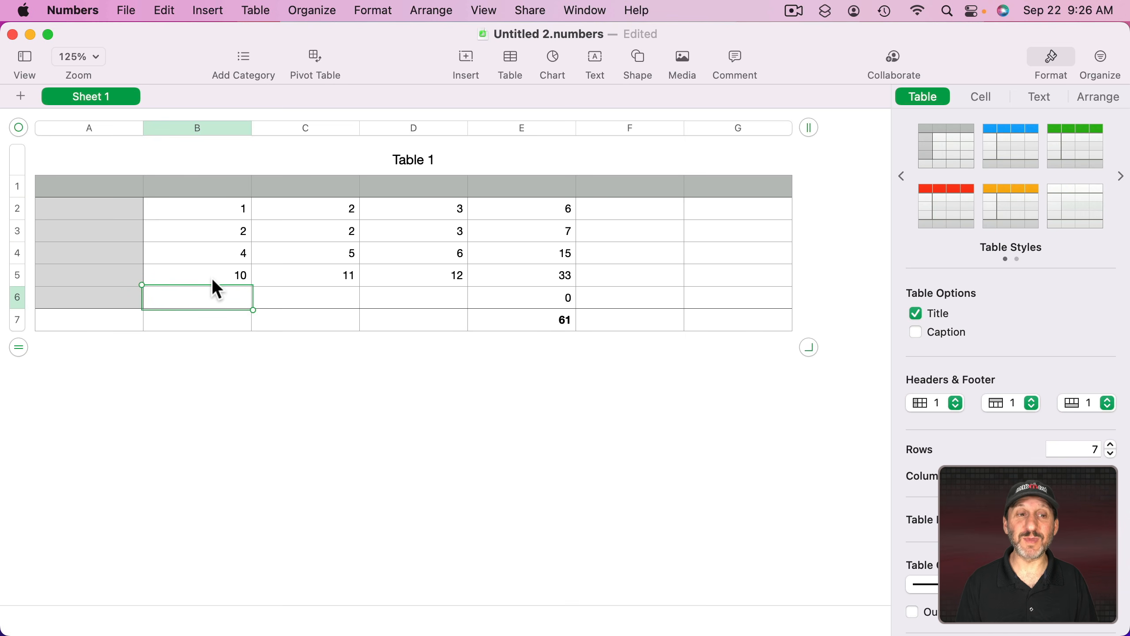
pyautogui.write('14')
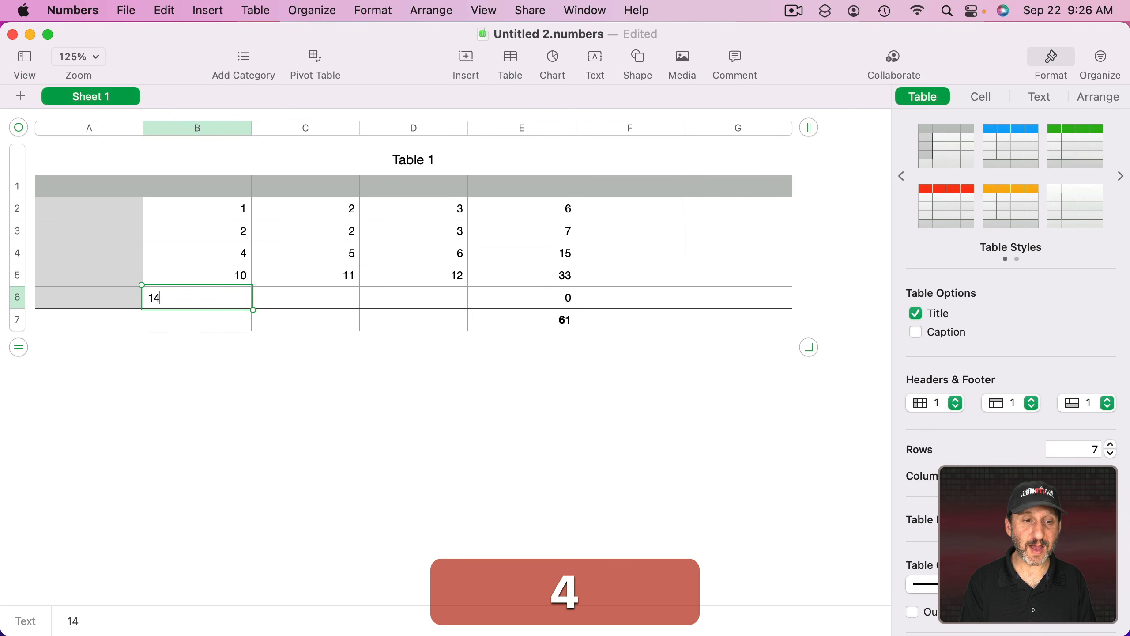
pyautogui.press('Tab')
pyautogui.write('15')
pyautogui.press('Tab')
pyautogui.write('17')
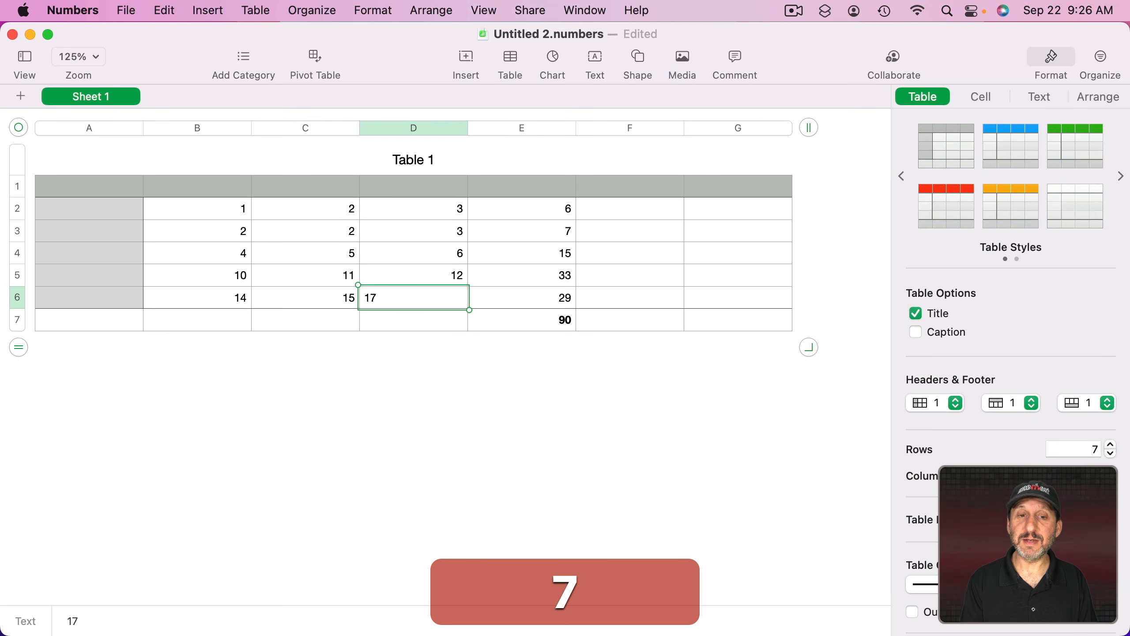
pyautogui.press('Return')
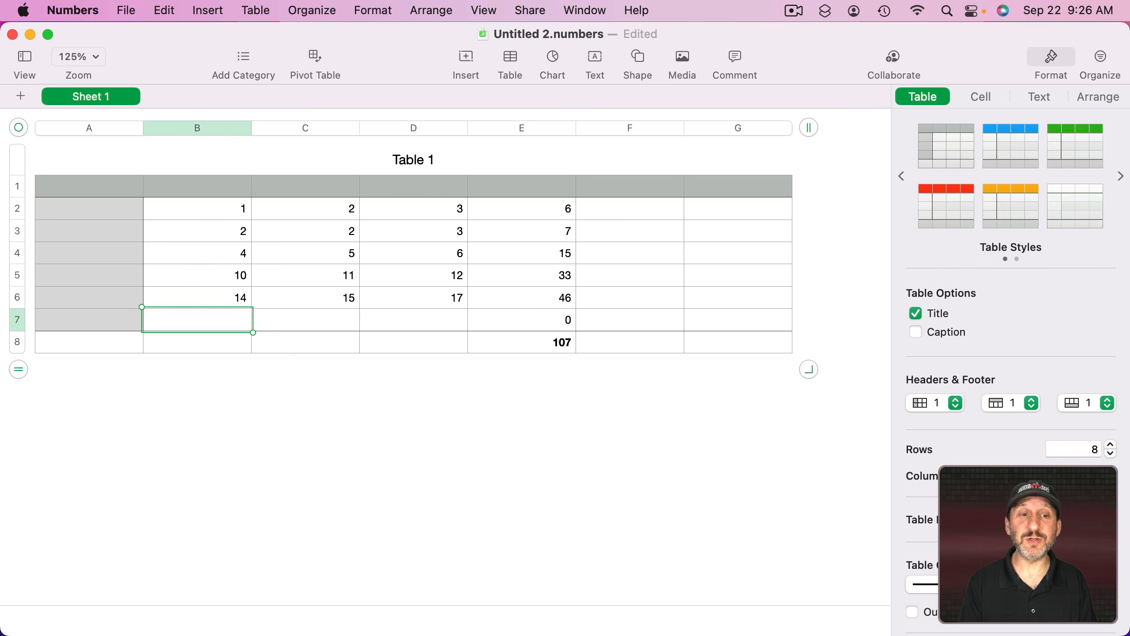
# Enter 1, 2 and 3 in cells B7 to D7 and select the row sums in E2 to E7.
pyautogui.write('1')
pyautogui.press('Tab')
pyautogui.write('2')
pyautogui.press('Tab')
pyautogui.write('3')
pyautogui.press('Tab')
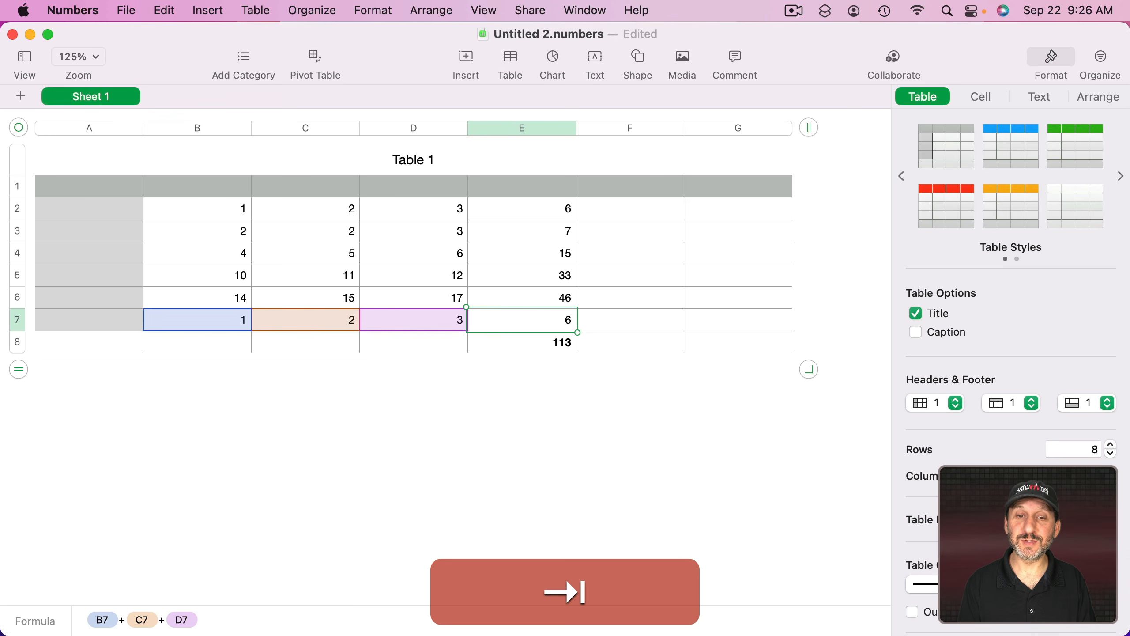
pyautogui.click(534, 207)
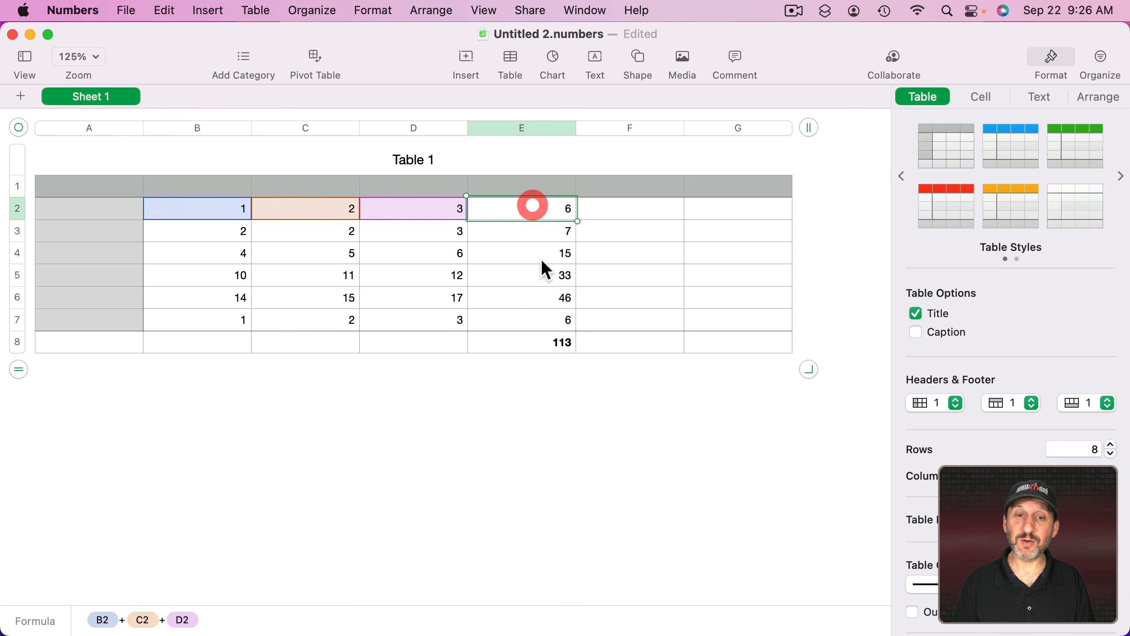
pyautogui.keyDown('shift'); pyautogui.click(542, 316); pyautogui.keyUp('shift')
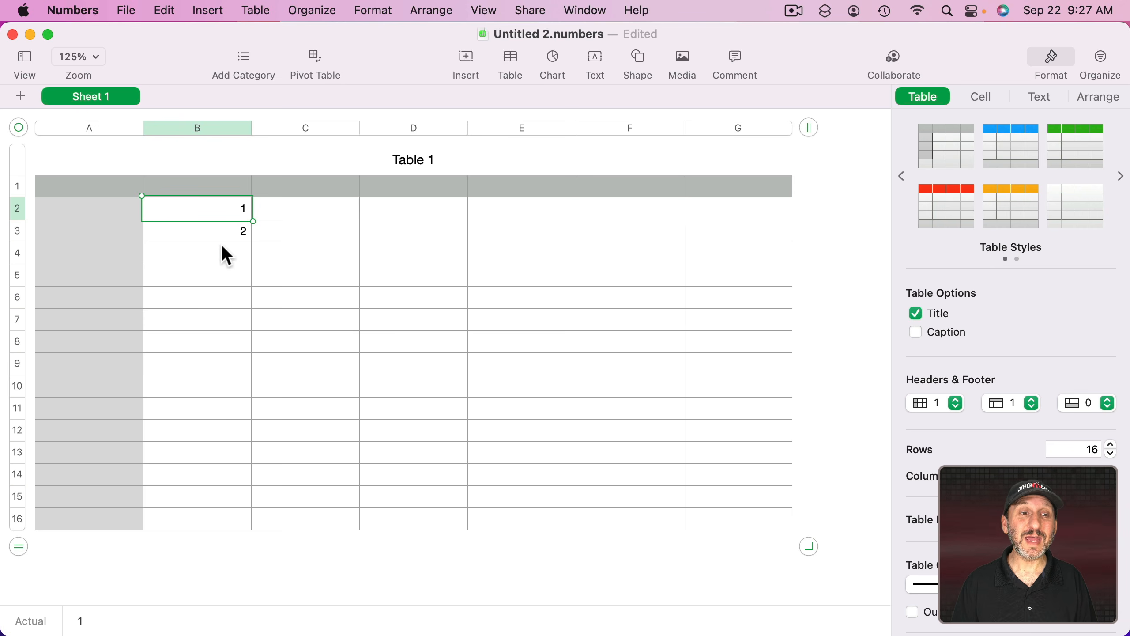
pyautogui.keyDown('shift'); pyautogui.click(210, 233); pyautogui.keyUp('shift')
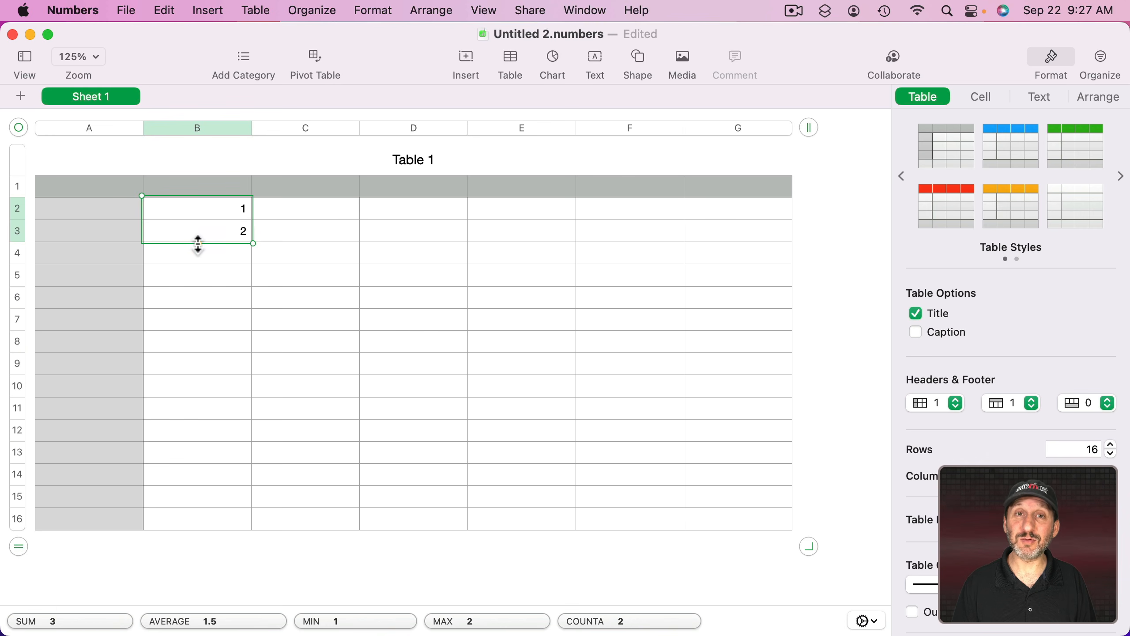
pyautogui.click(212, 258)
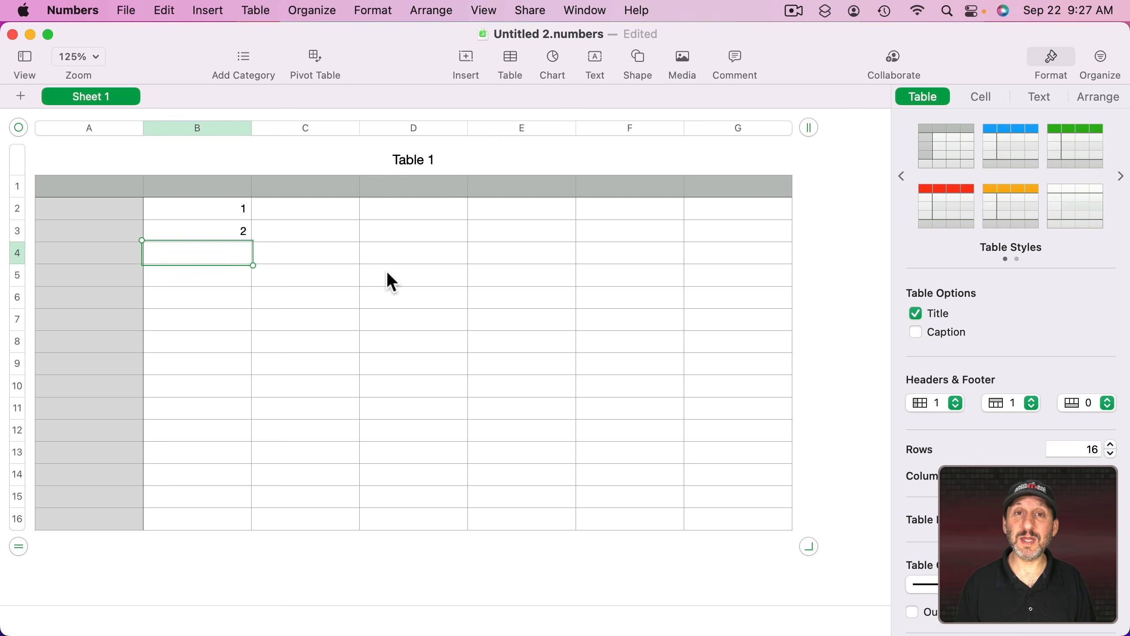
pyautogui.press('Right')
pyautogui.press('Right')
pyautogui.press('Right')
pyautogui.press('Left')
pyautogui.press('Left')
pyautogui.press('Left')
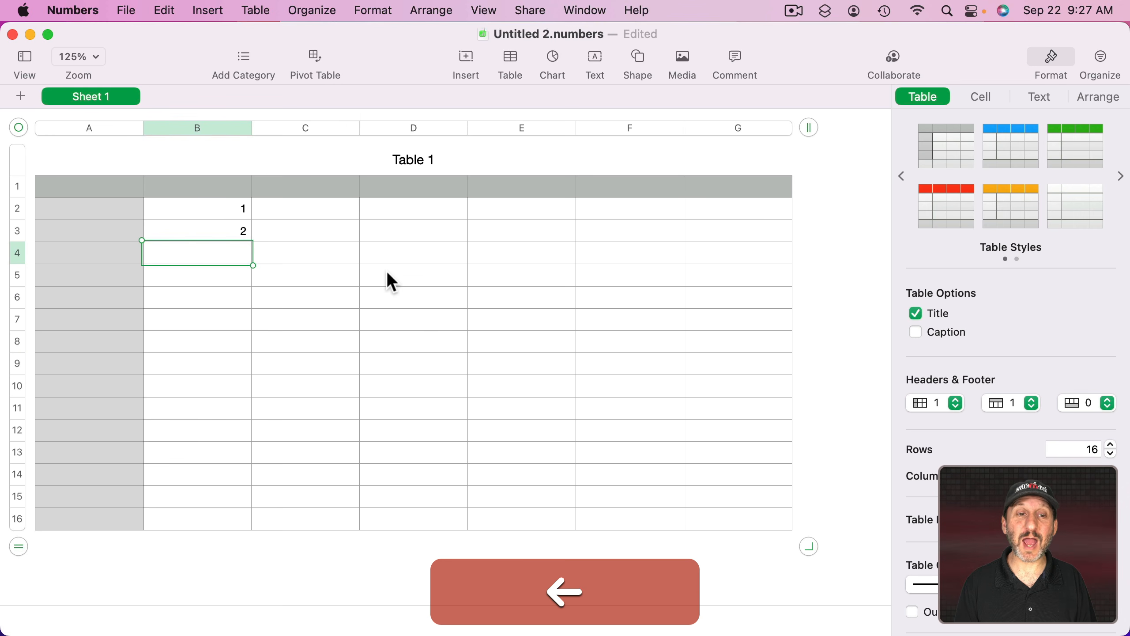
# Autofill the number pattern of cells B2 and B3 down column B to row 16 with keyboard autofill.
pyautogui.press('Up')
pyautogui.press('Up')
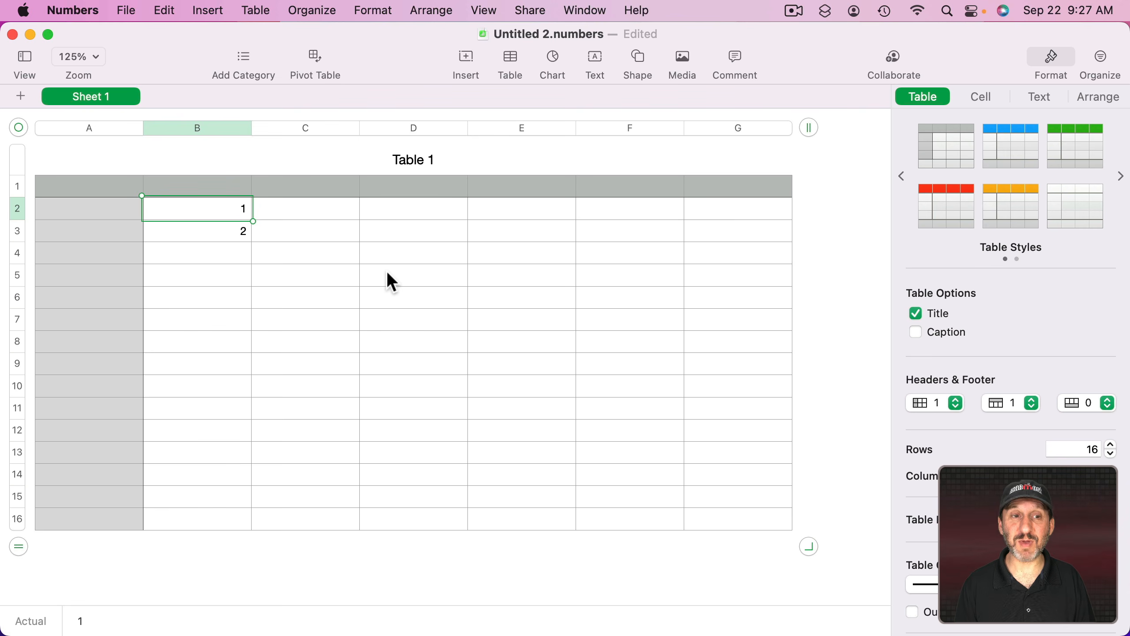
pyautogui.press('shift')
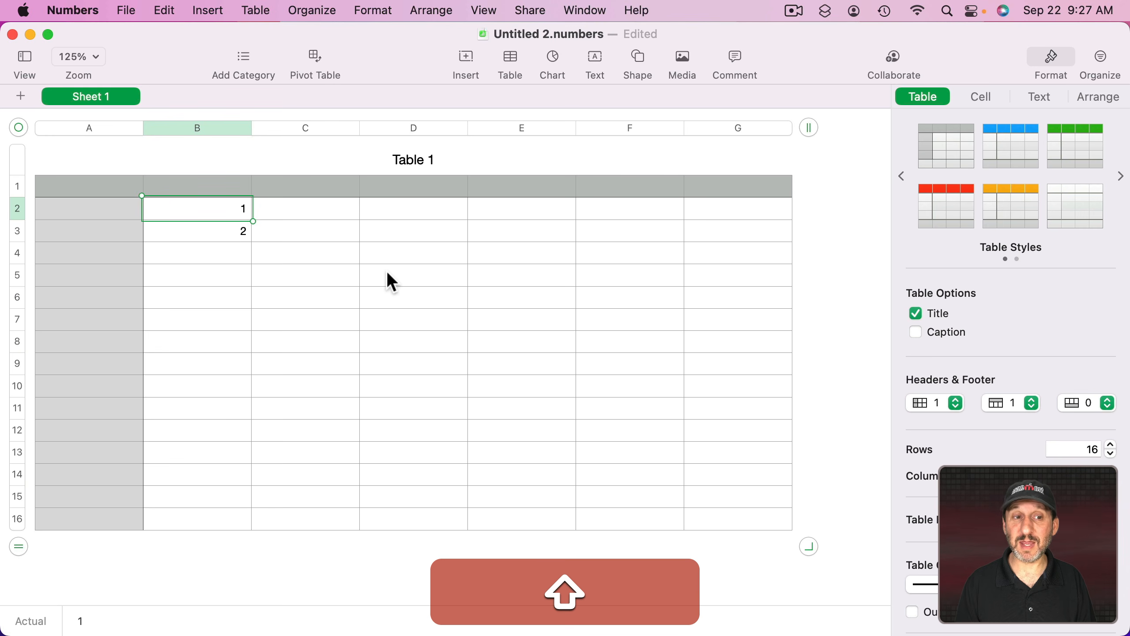
pyautogui.hotkey('shift', 'Down')
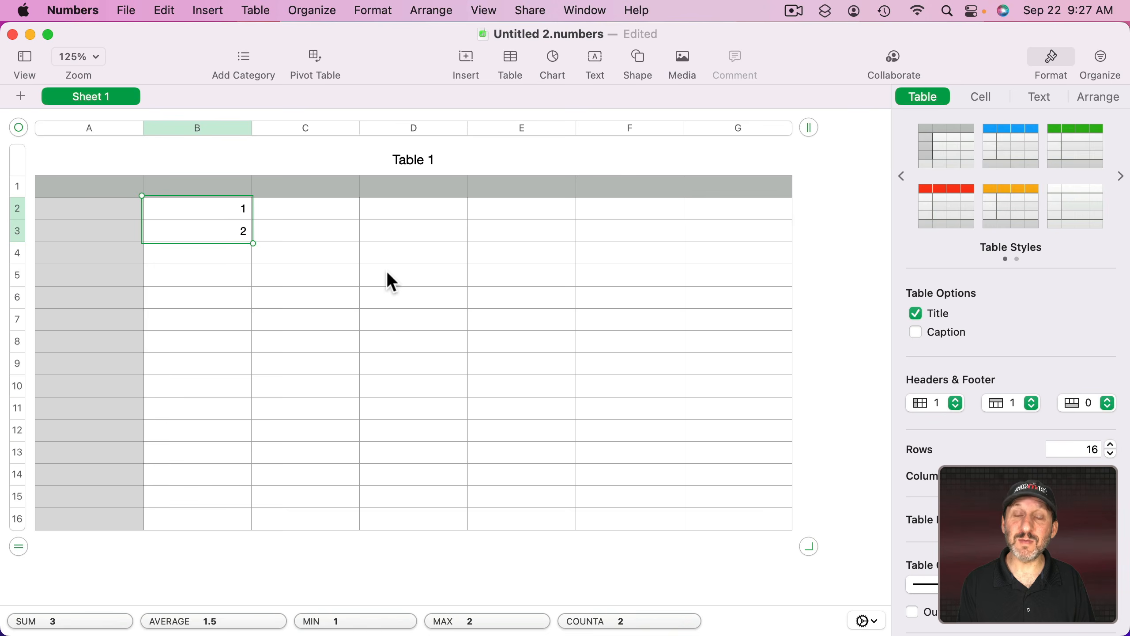
pyautogui.press('super')
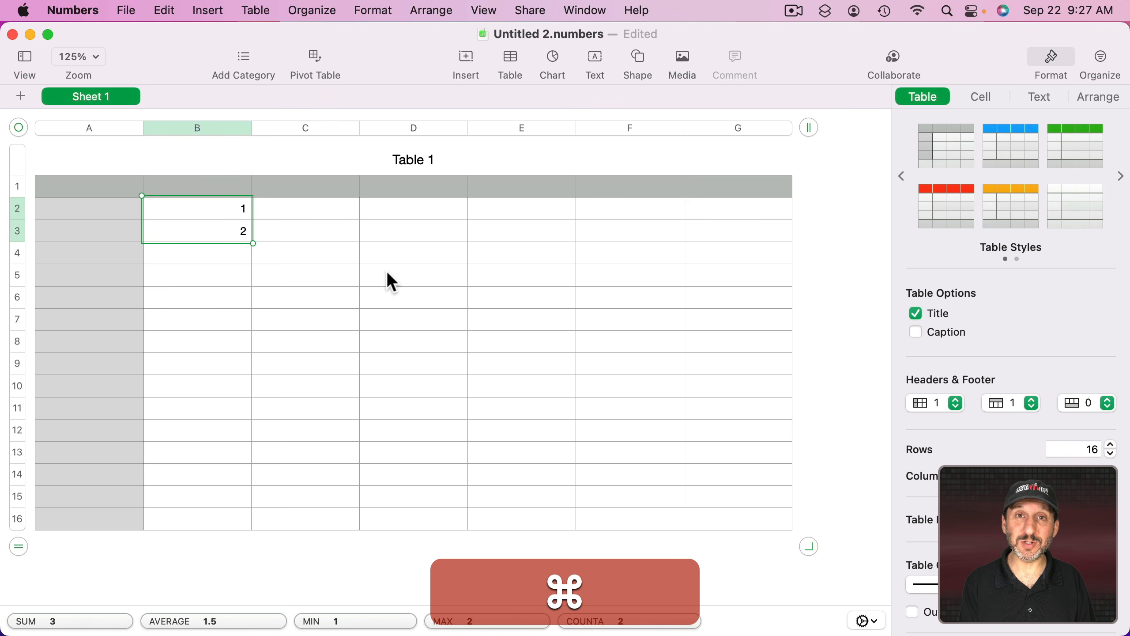
pyautogui.press('super+backslash')
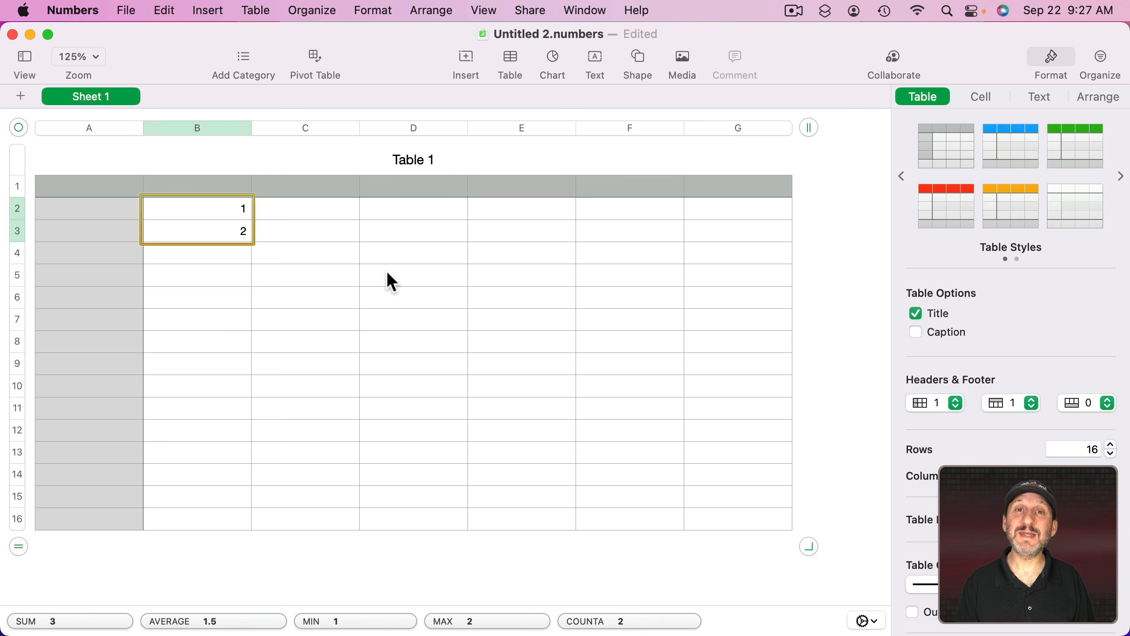
pyautogui.press('Down')
pyautogui.press('Down')
pyautogui.press('Down')
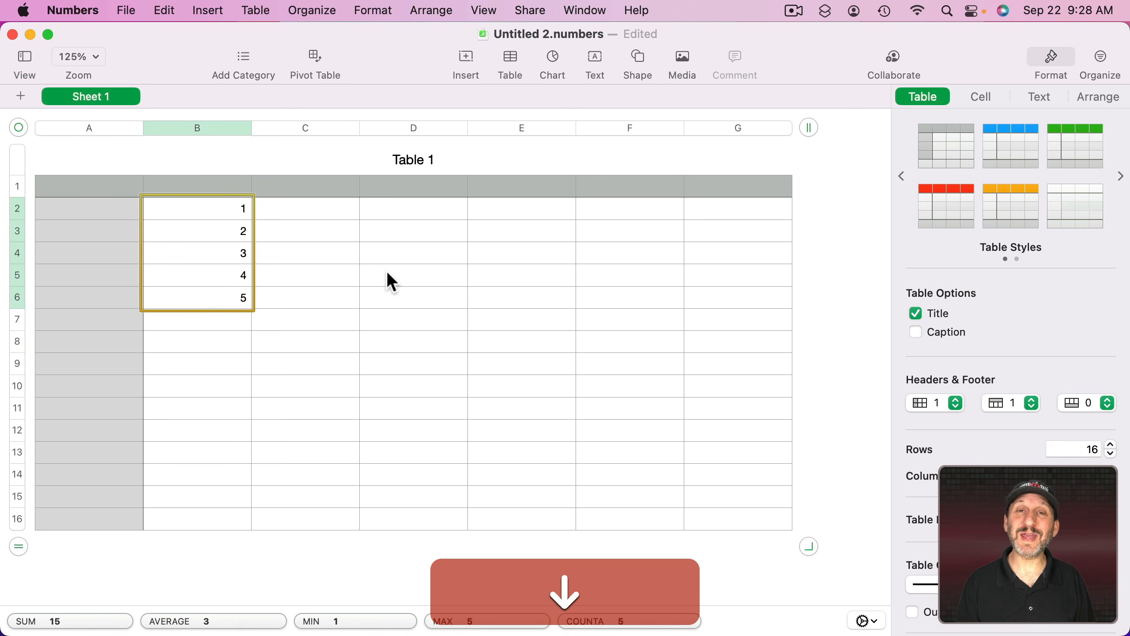
pyautogui.press('Down')
pyautogui.press('Down')
pyautogui.press('Down')
pyautogui.press('Down')
pyautogui.press('Down')
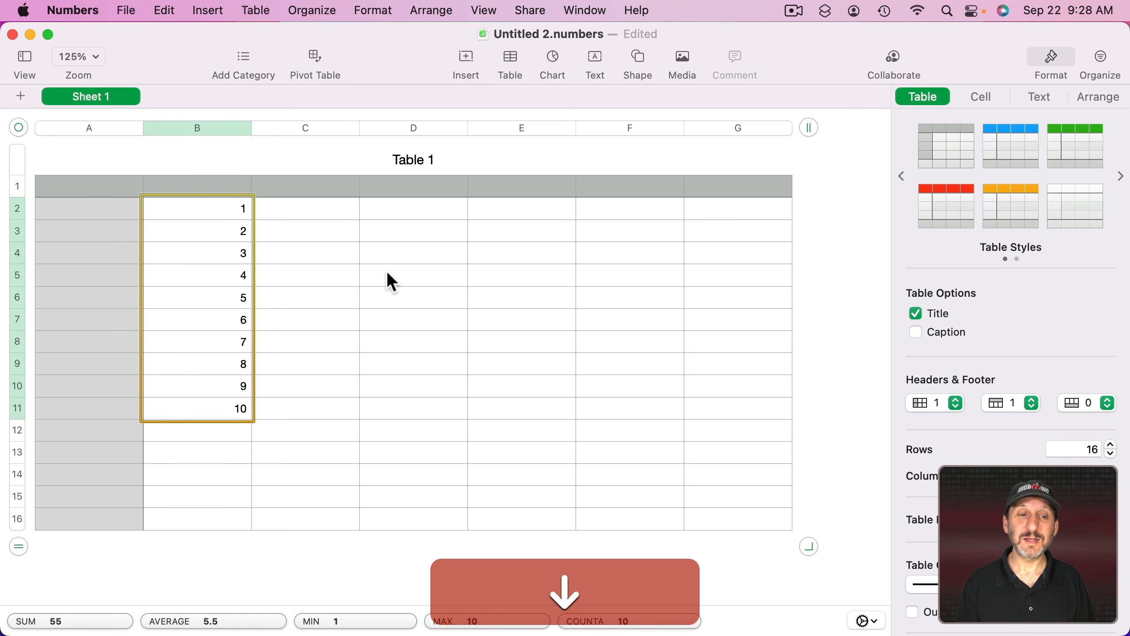
pyautogui.press('Down')
pyautogui.press('Down')
pyautogui.press('Down')
pyautogui.press('Down')
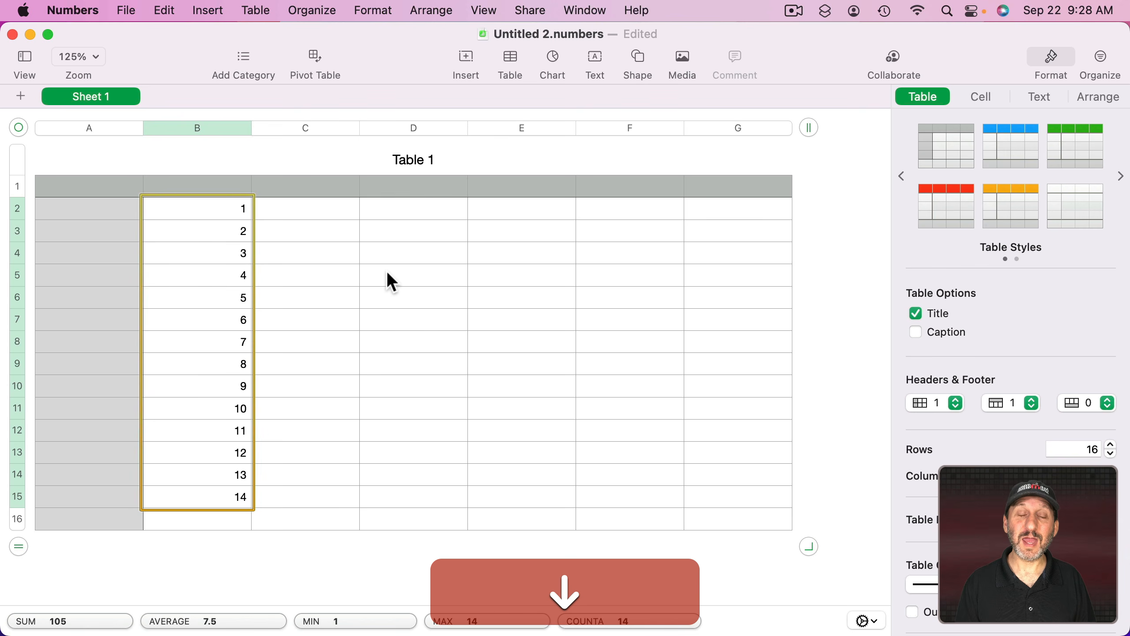
pyautogui.press('Down')
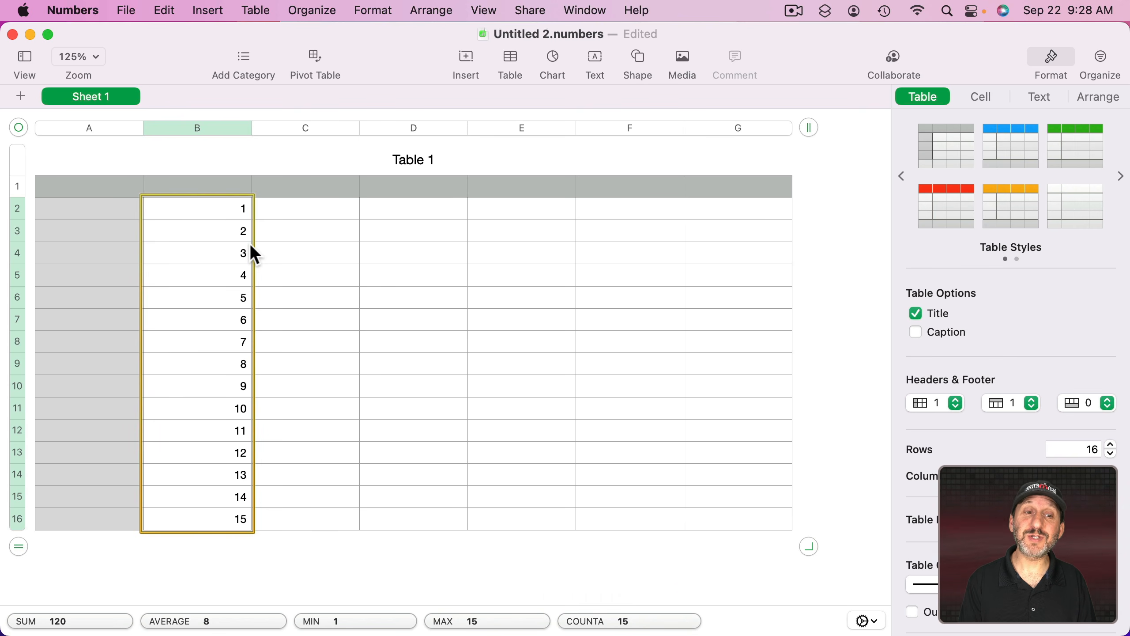
pyautogui.press('Return')
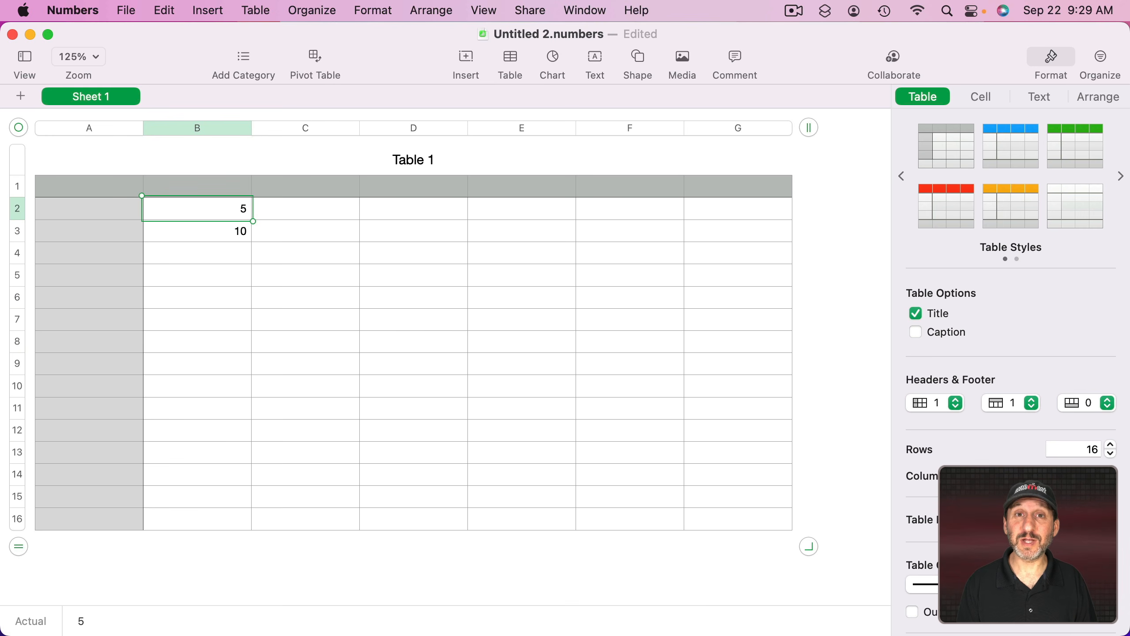
# Autofill the 5, 10 pattern of cells B2 and B3 straight down to the table's last row.
pyautogui.press('super+Down')
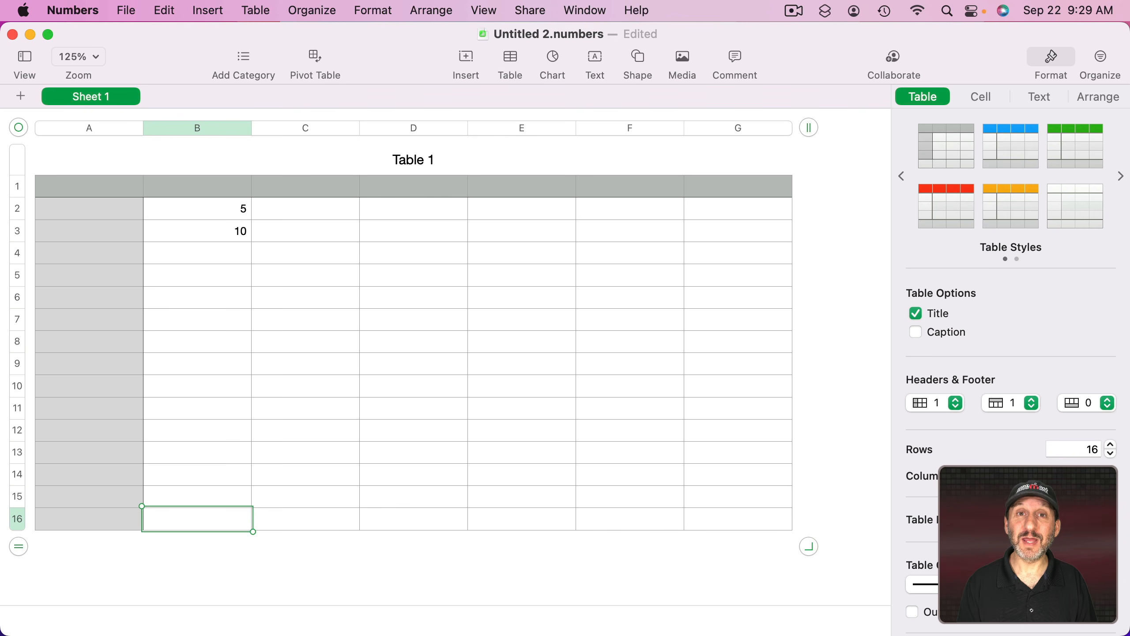
pyautogui.click(213, 207)
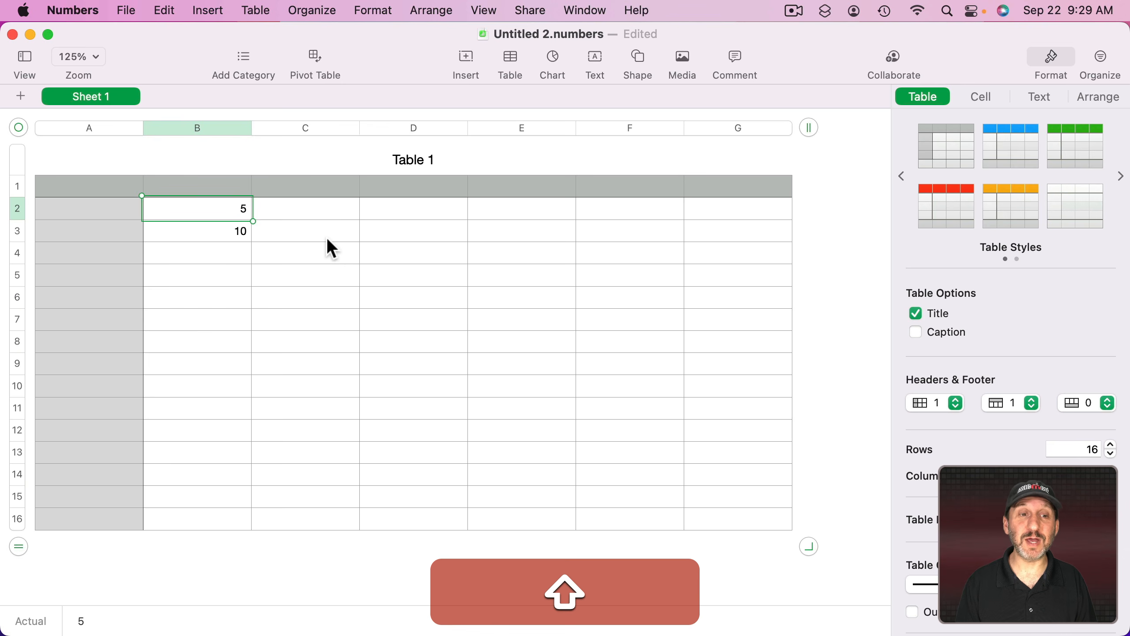
pyautogui.hotkey('shift', 'Down')
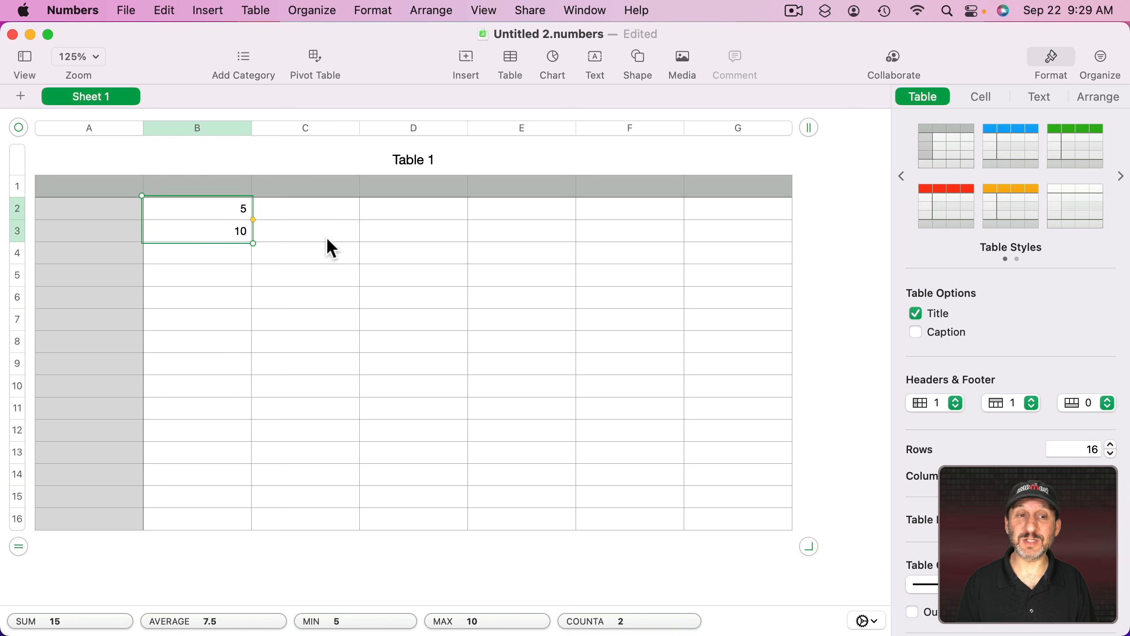
pyautogui.press('super+backslash')
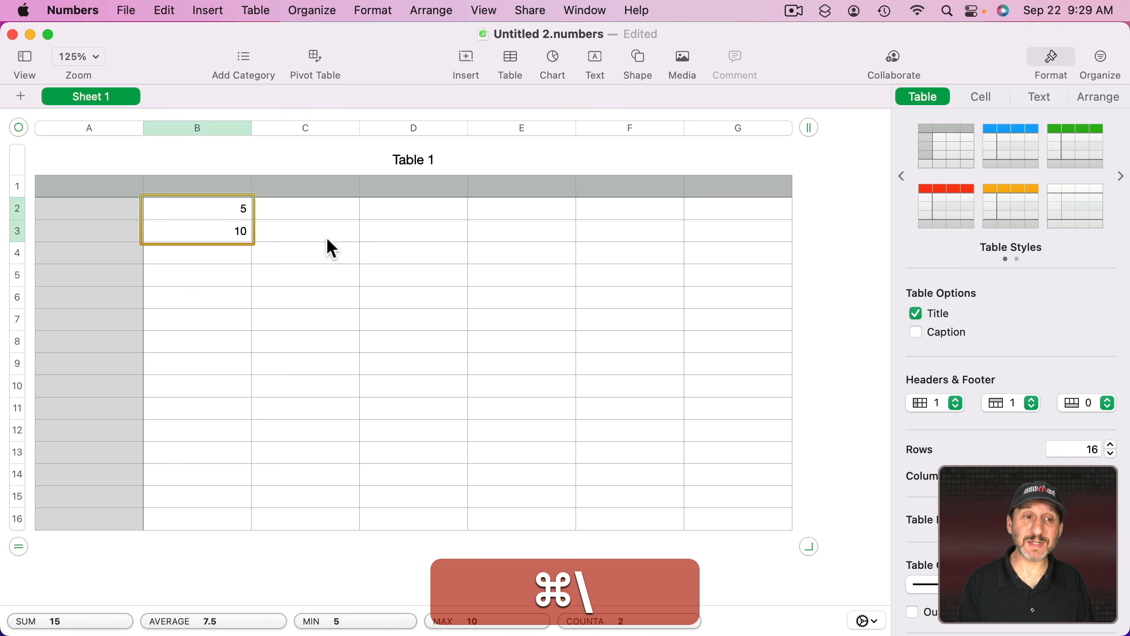
pyautogui.press('super+Down')
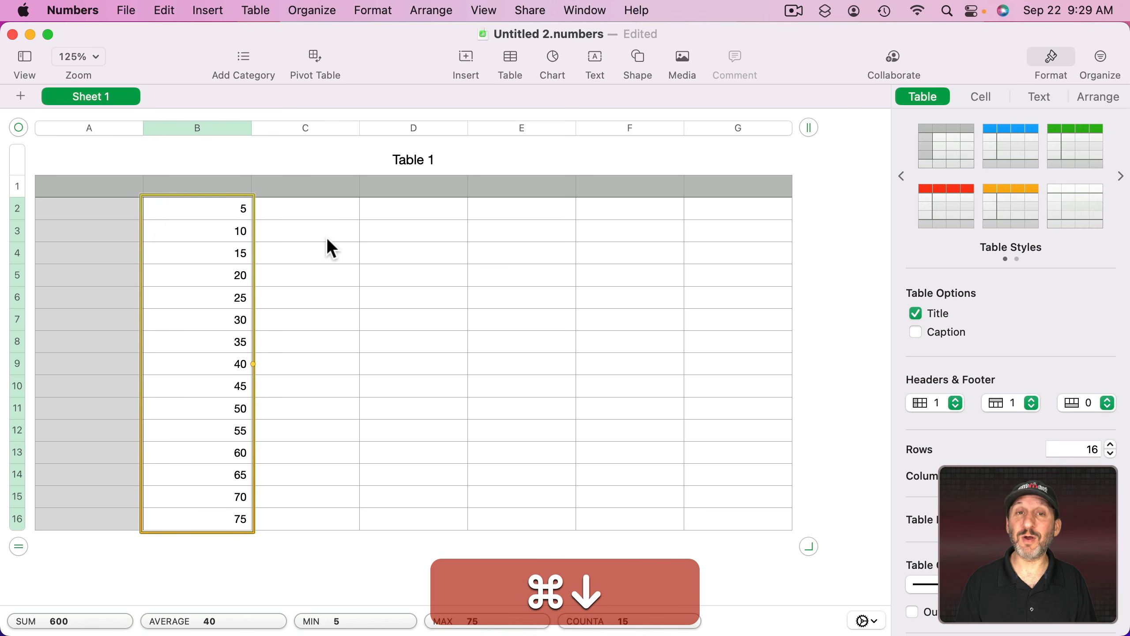